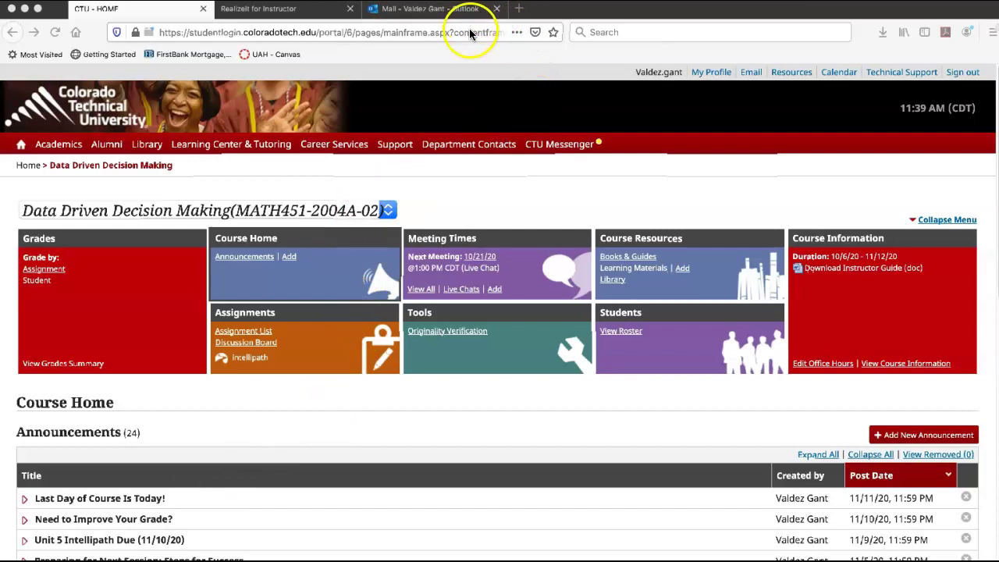
Step: Switch to the Outlook mailbox and search it for "Unit 1 Learning Materials and Resources"
click(409, 9)
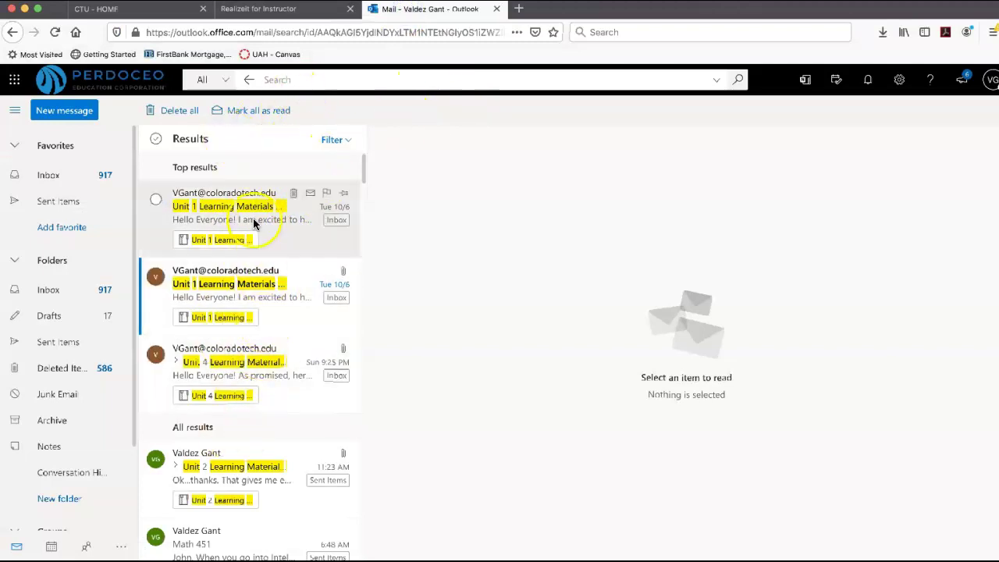
click(249, 84)
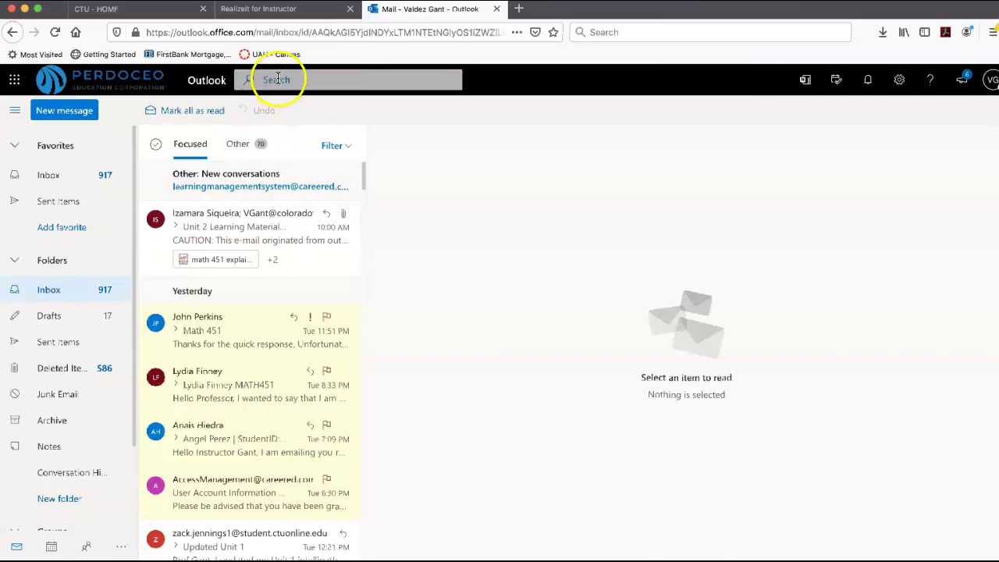
click(276, 79)
text(U)
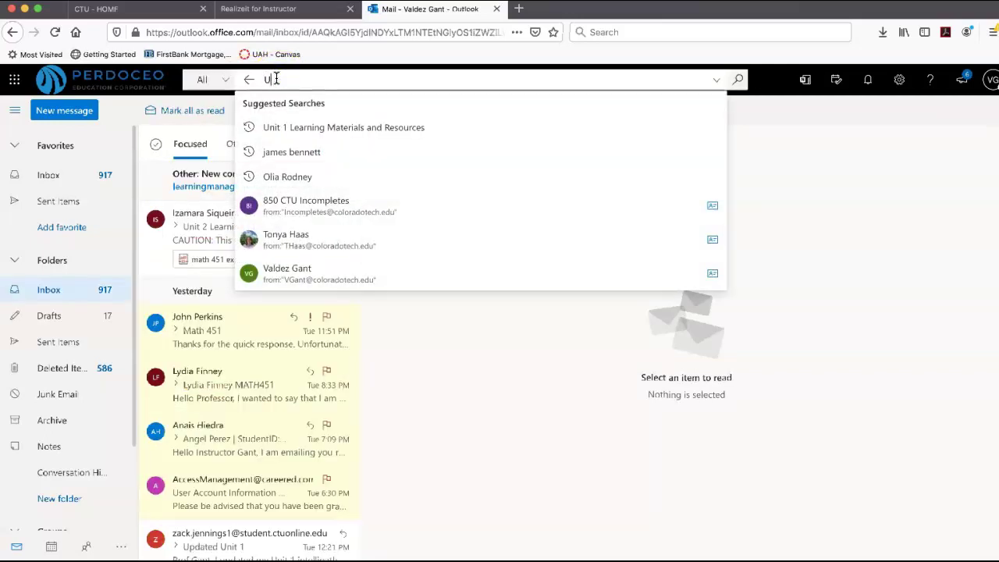
text(nit 1 Learning Mater)
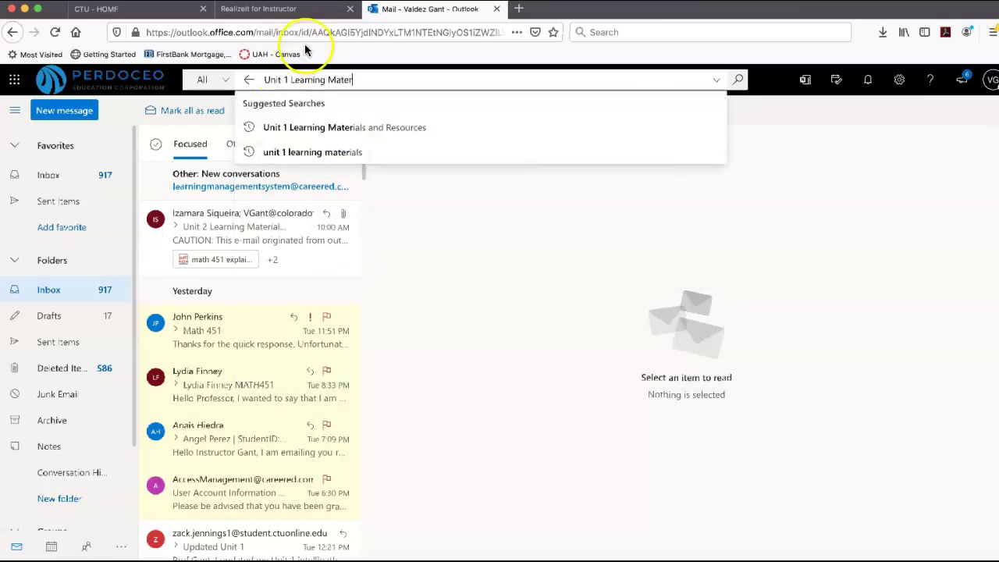
click(302, 130)
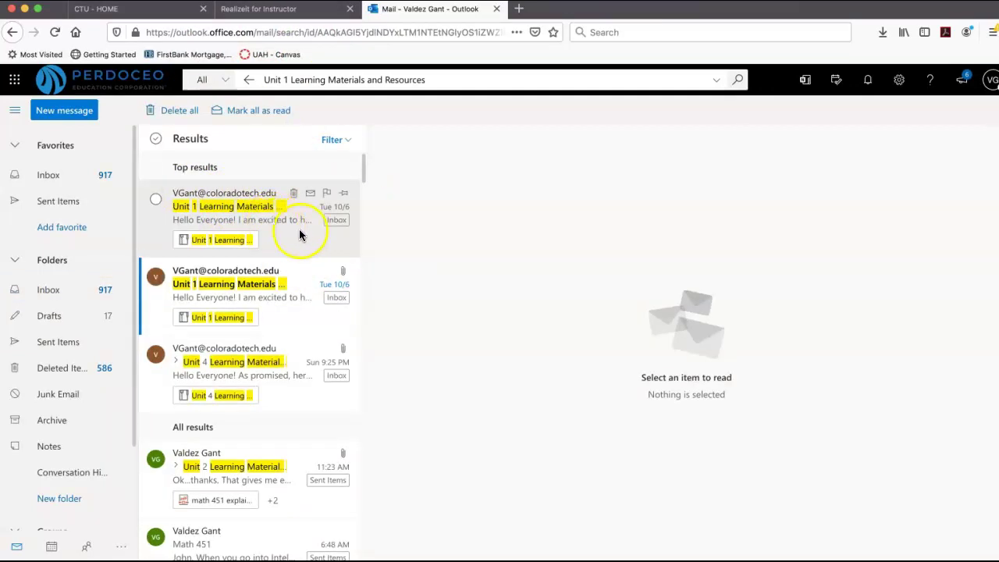
Step: Open the first email in the top results and save its attachment, Unit 1 Learning Materials and Resources.zip
click(245, 214)
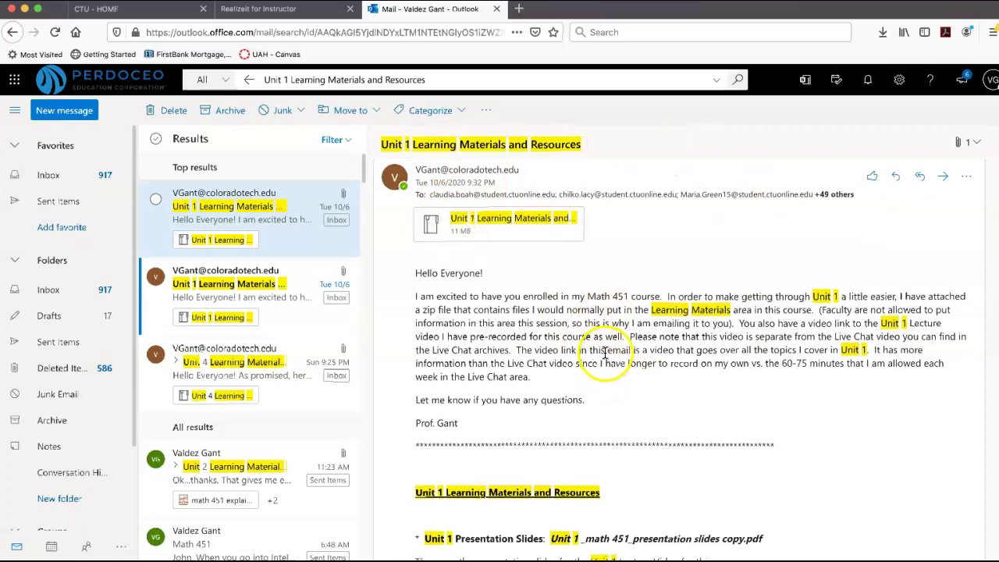
scroll(617, 289, down, 1)
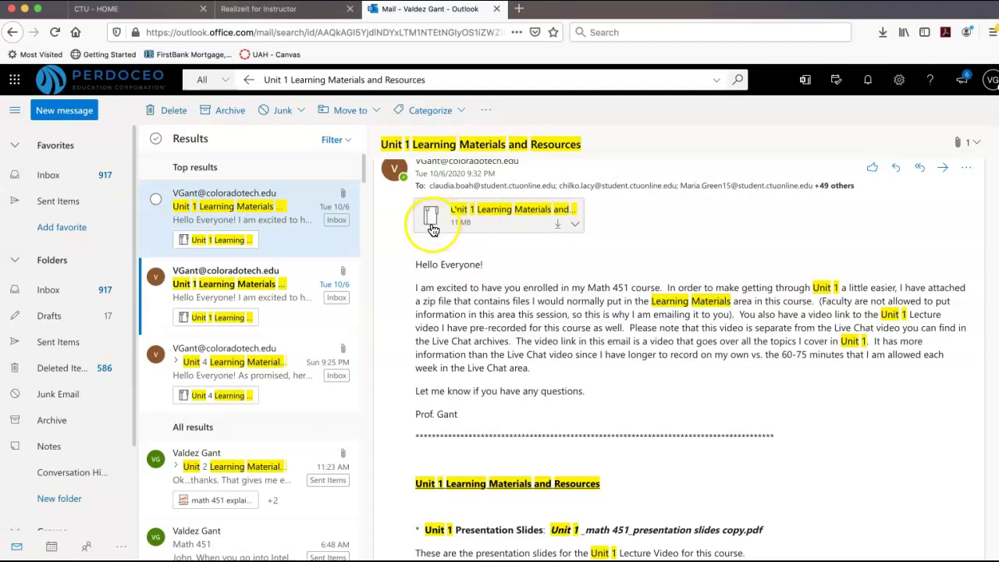
click(557, 225)
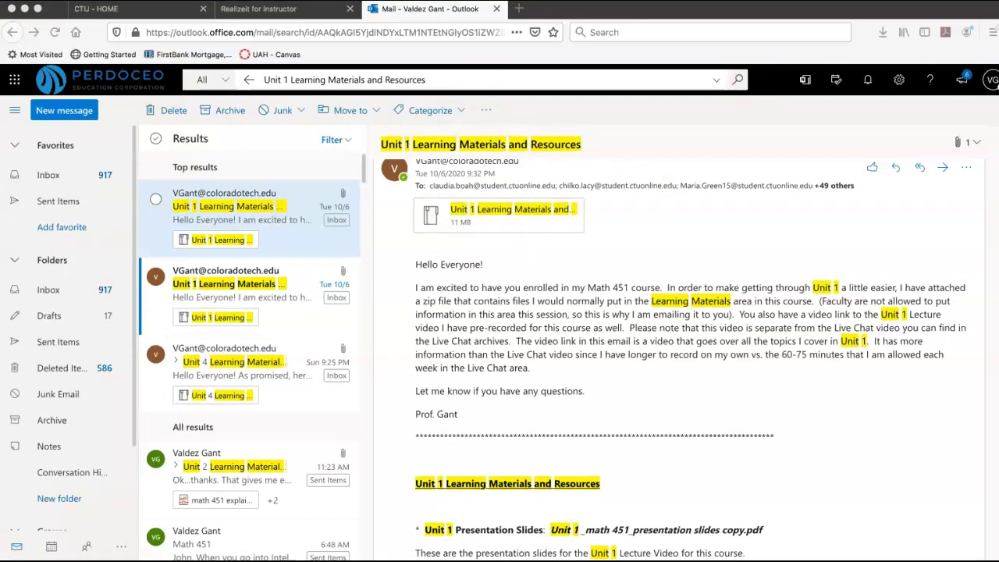
drag(557, 148, 864, 144)
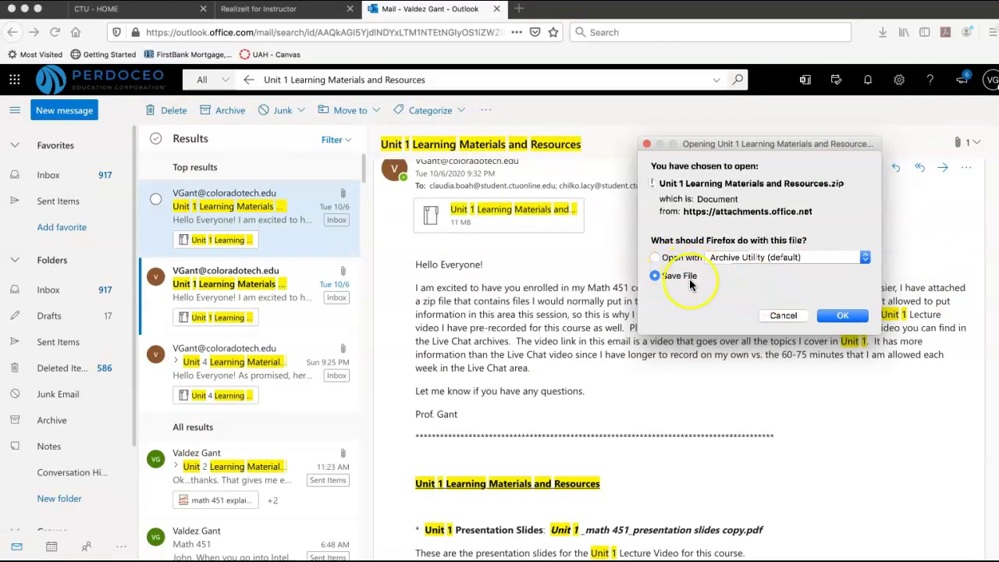
click(836, 315)
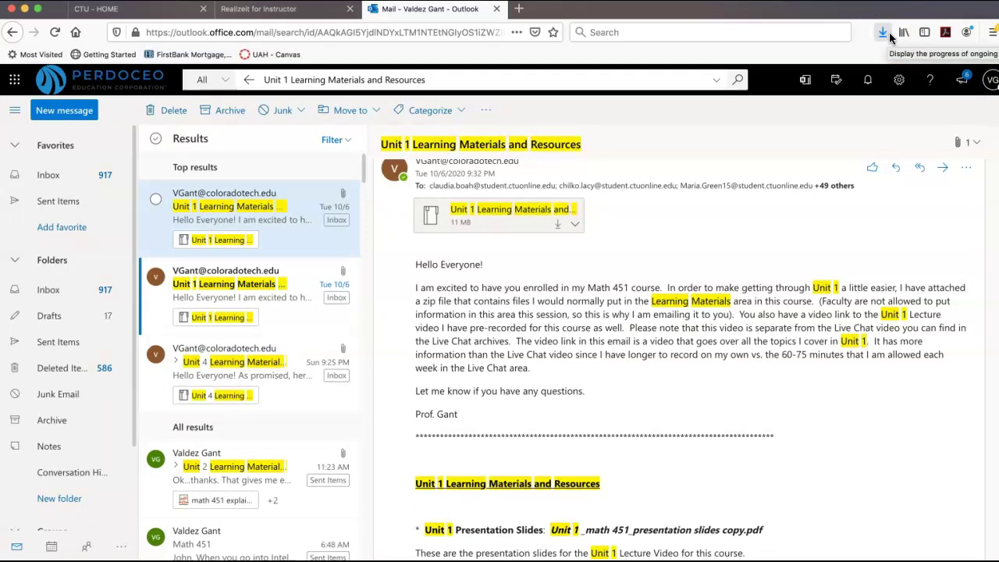
Step: Open the downloaded Unit 1 Learning Materials and Resources.zip from the browser's downloads and reposition the Finder window over the email
click(889, 35)
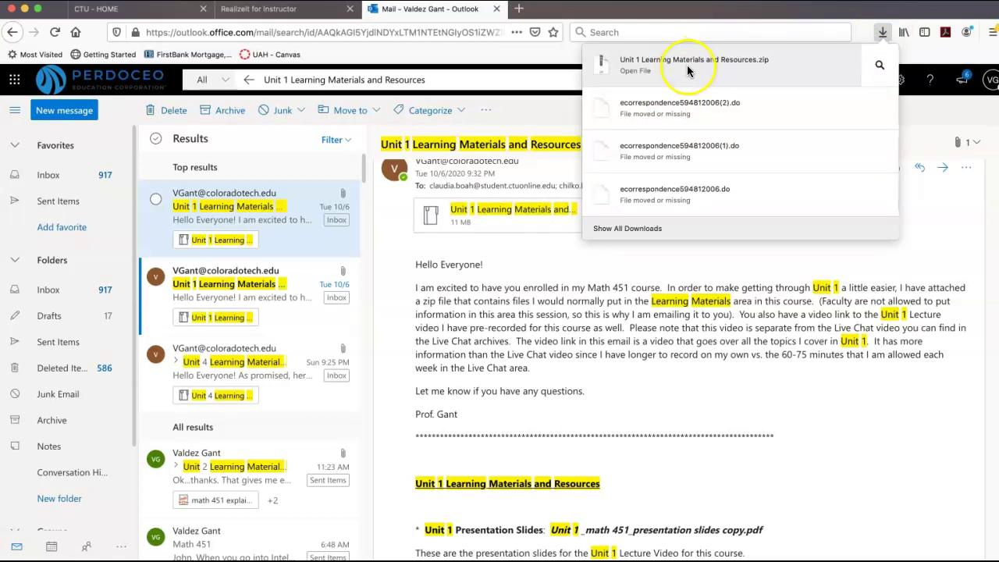
click(691, 67)
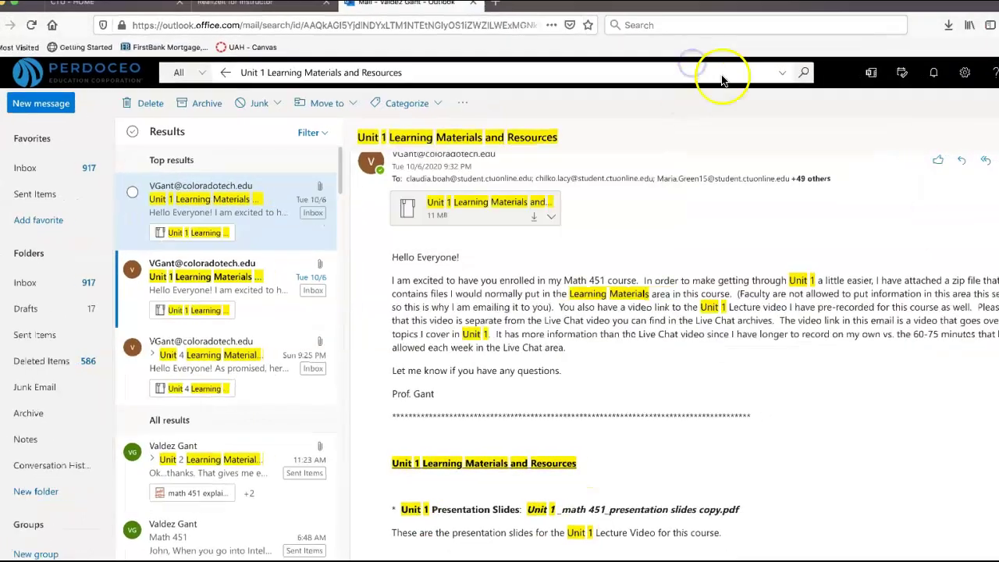
drag(468, 193, 487, 126)
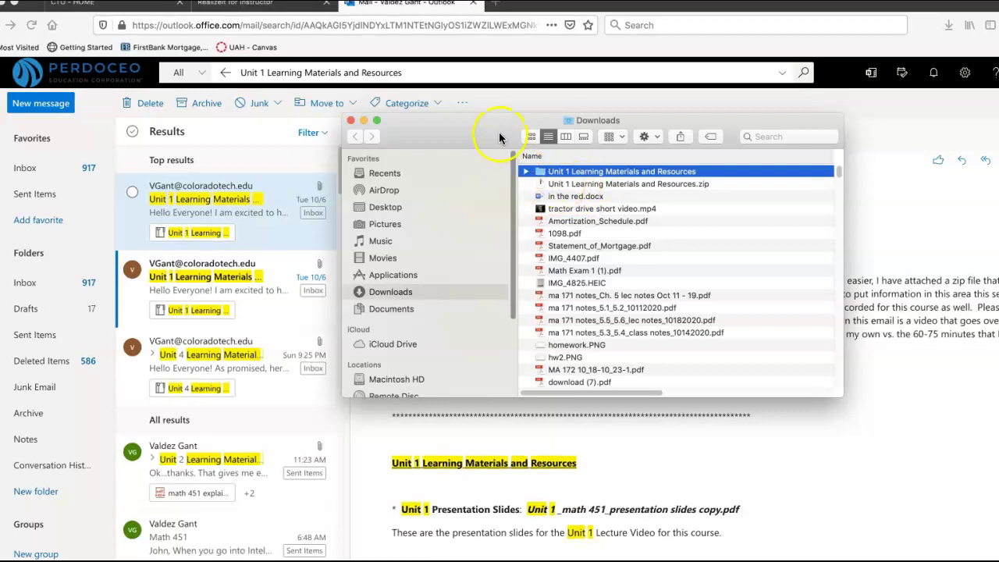
drag(496, 129, 496, 130)
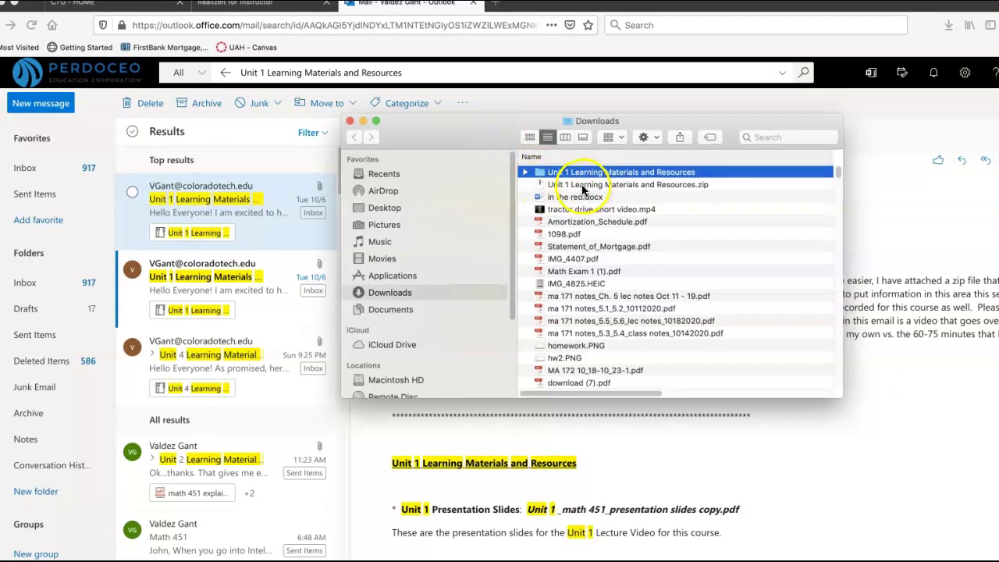
Step: Extract Unit 1 Learning Materials and Resources.zip again within the Downloads folder
click(564, 187)
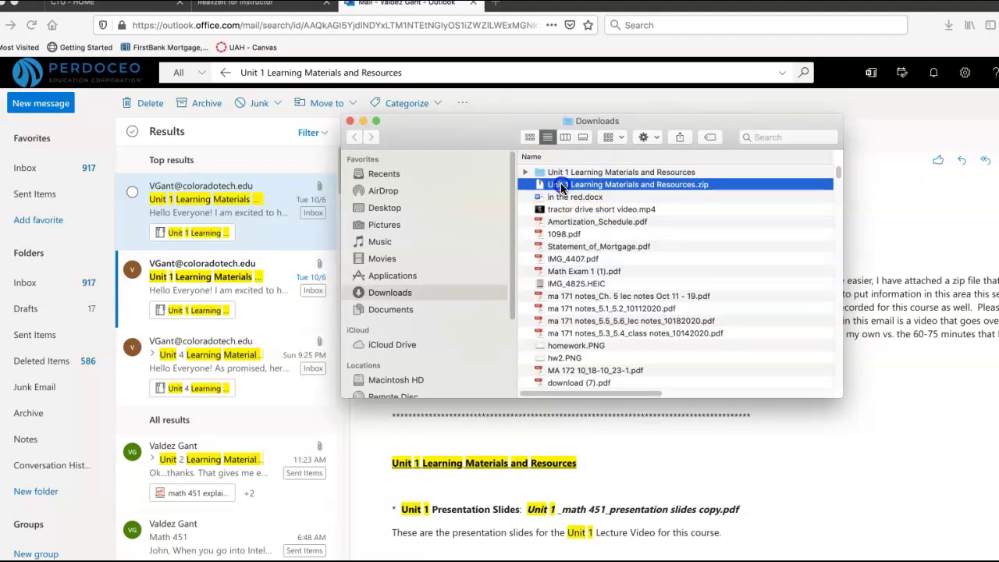
double_click(562, 187)
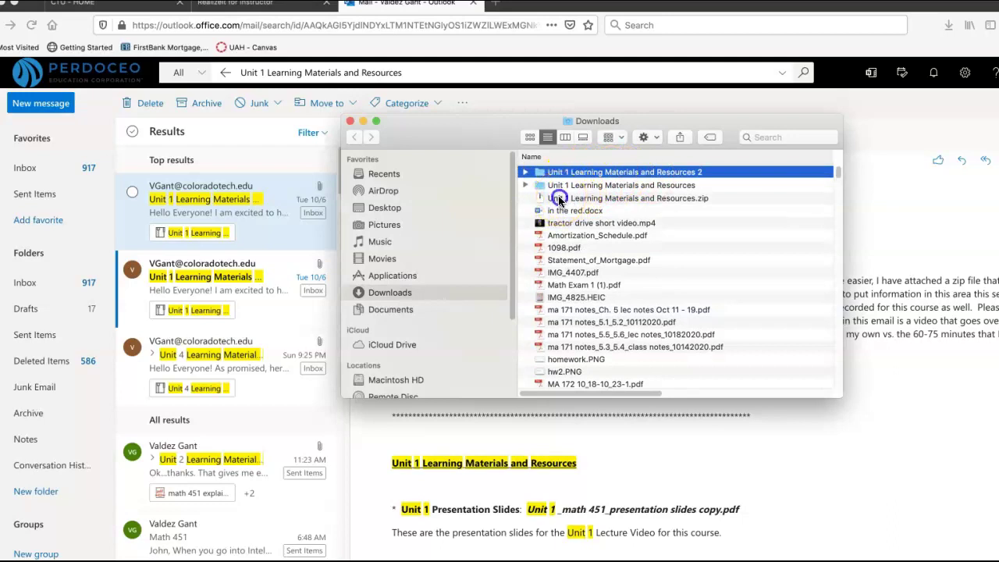
click(559, 199)
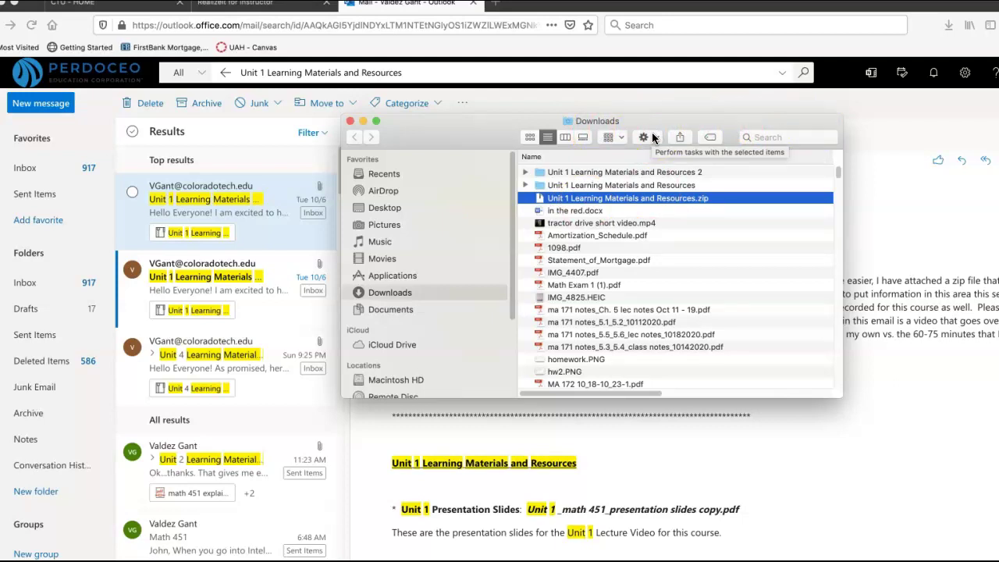
Step: Open the extracted Unit 1 Learning Materials and Resources folder and enlarge its window to show the full file names and details
double_click(594, 186)
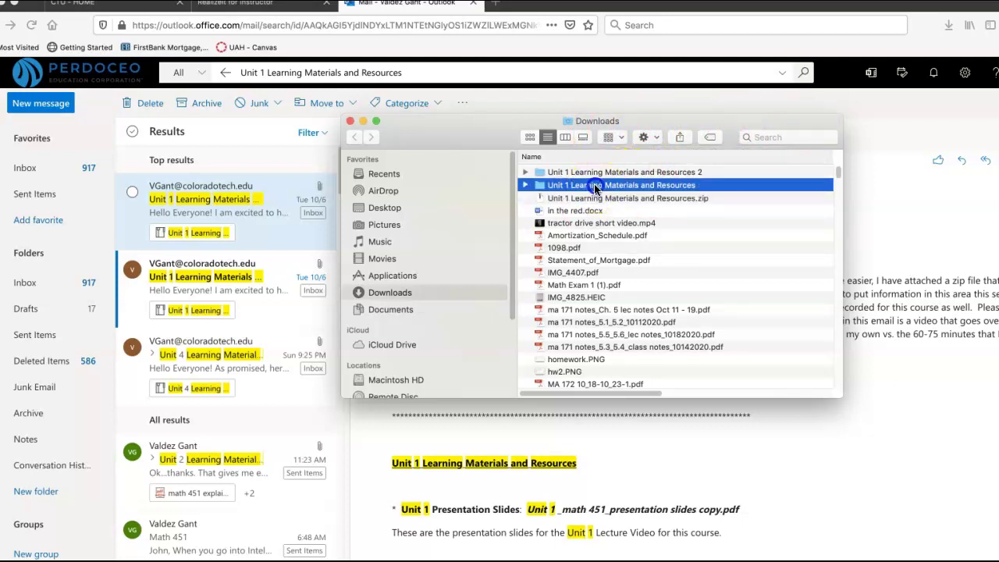
drag(475, 137, 404, 137)
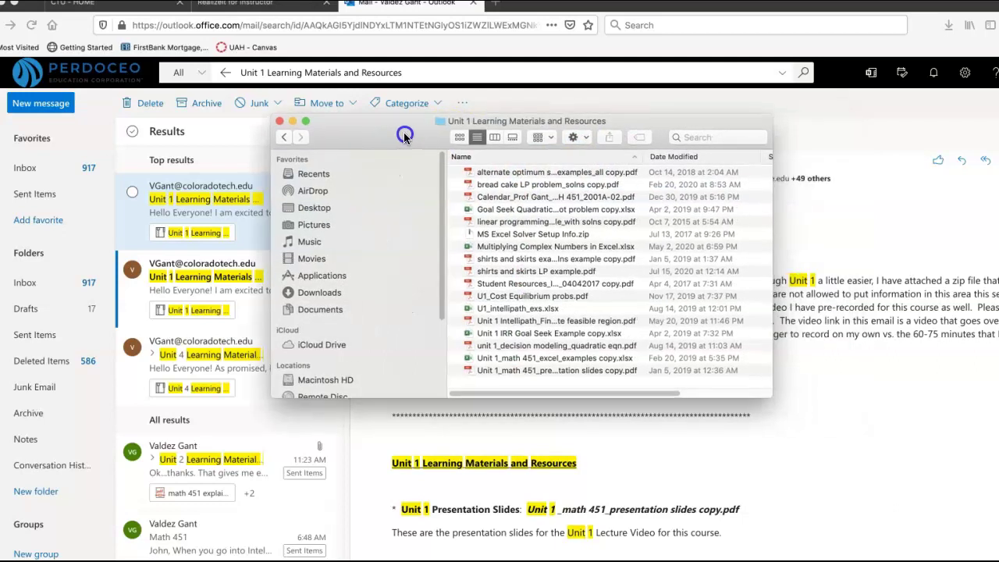
drag(768, 398, 901, 478)
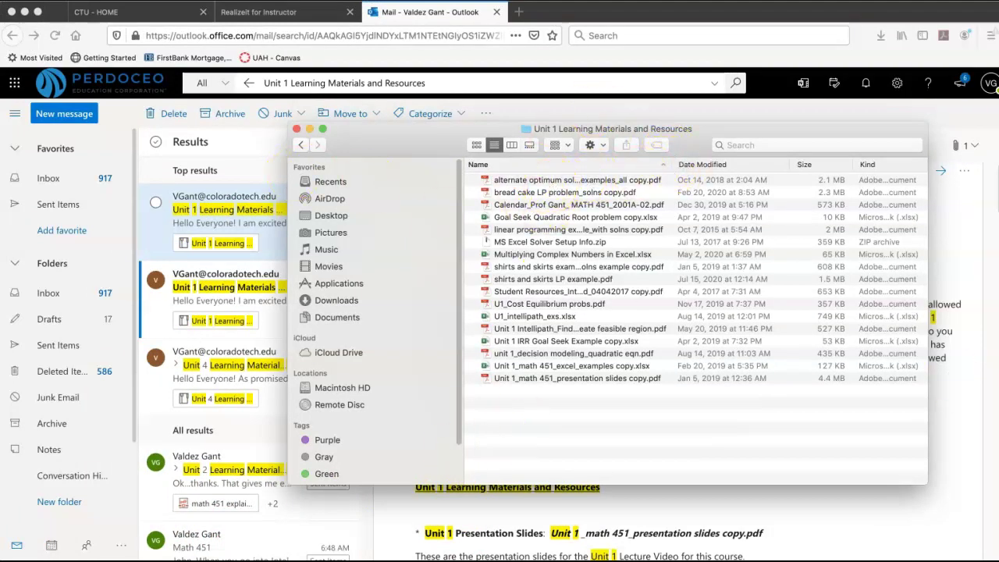
drag(825, 133, 763, 131)
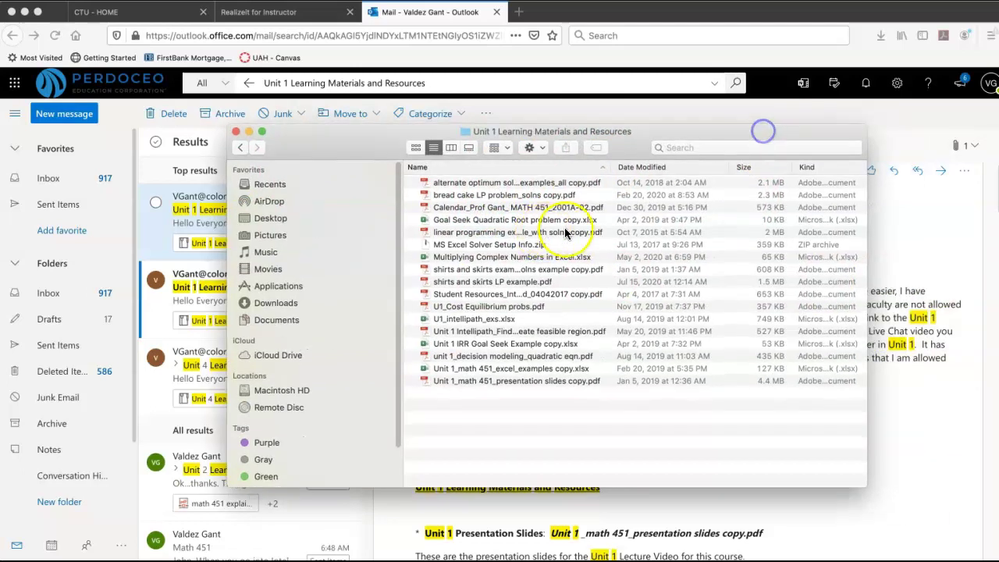
drag(864, 487, 991, 534)
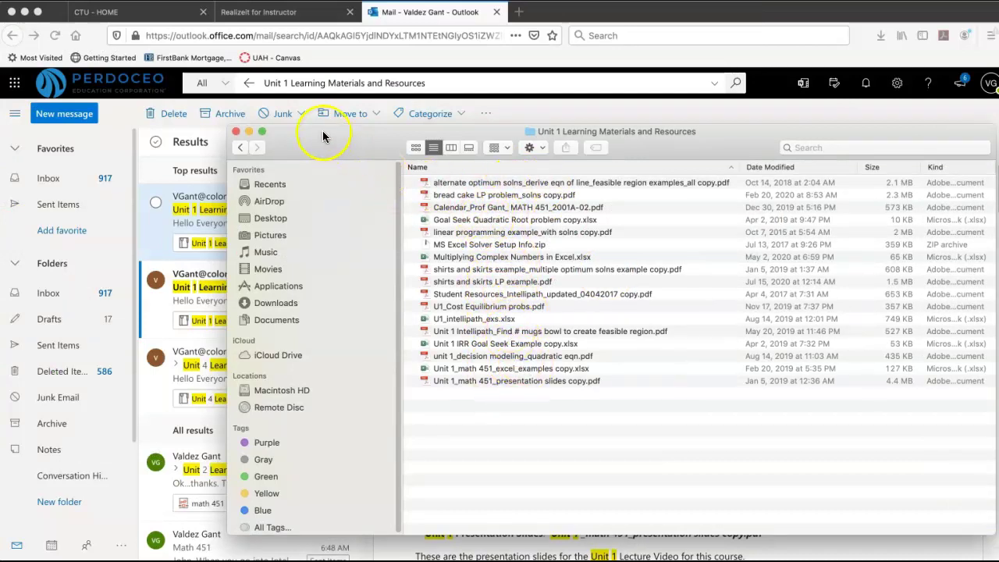
drag(323, 138, 262, 138)
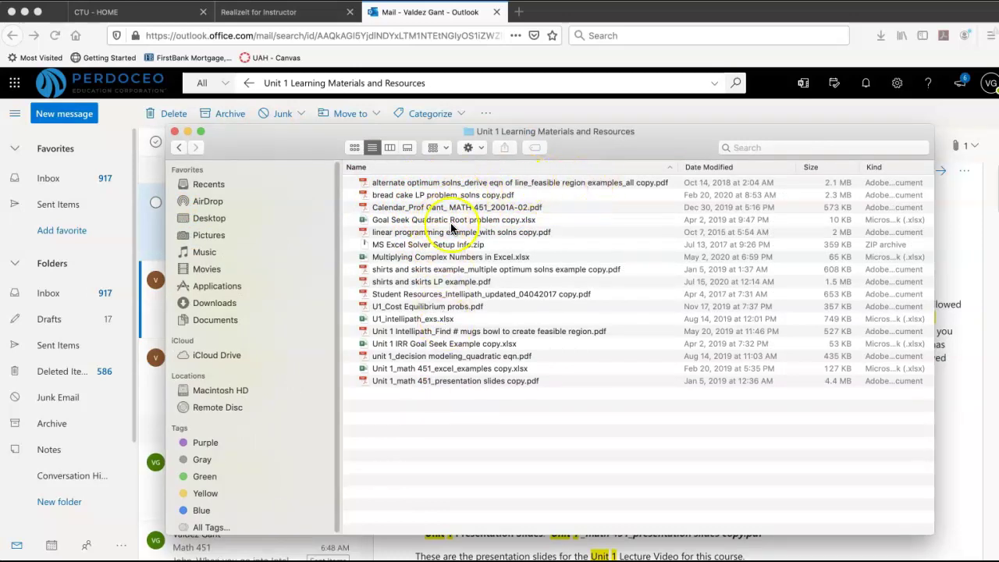
Step: Move the folder window down to uncover the email's list of learning materials while keeping the files in view
drag(278, 133, 375, 148)
drag(217, 255, 229, 288)
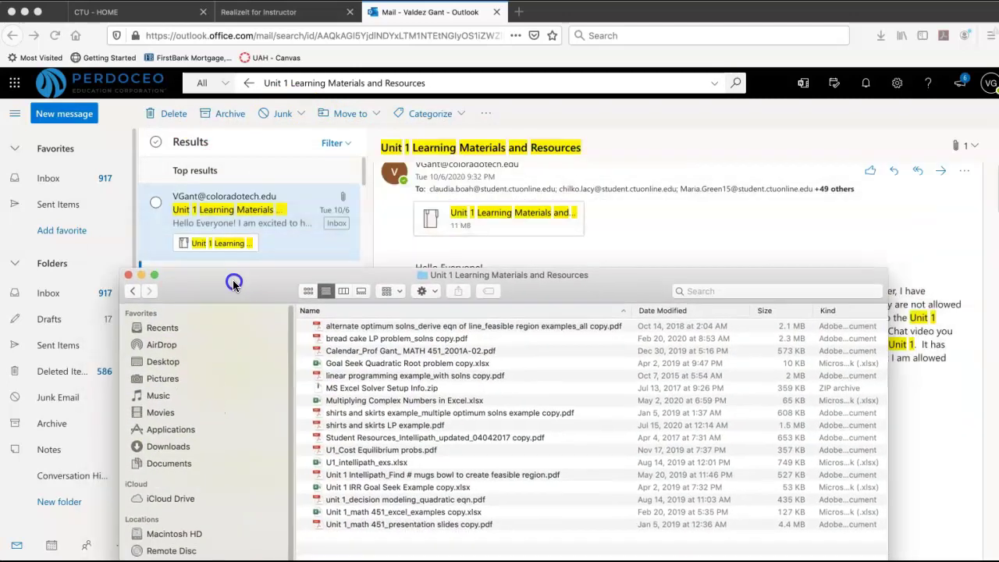
scroll(539, 234, down, 5)
scroll(543, 234, down, 5)
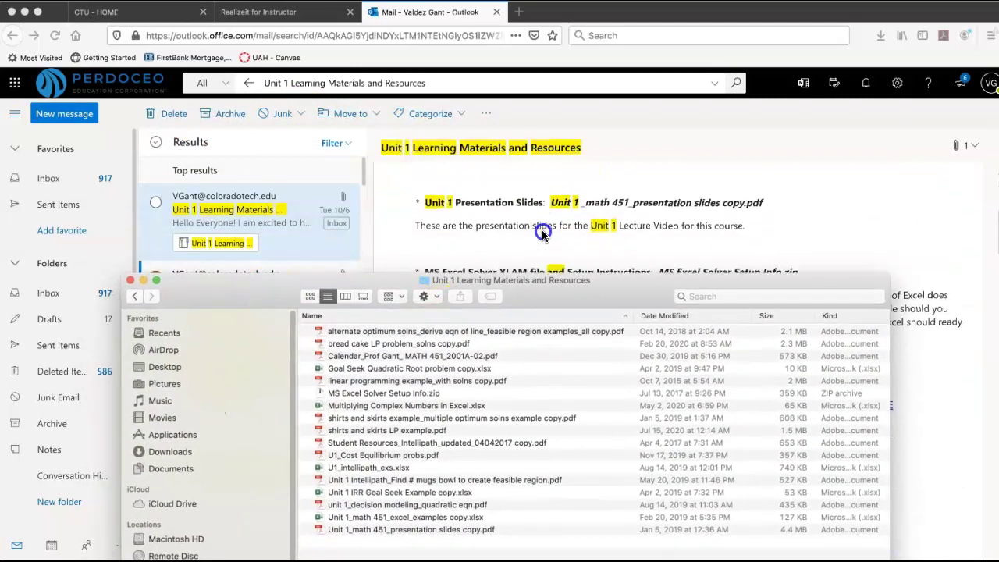
drag(243, 282, 257, 354)
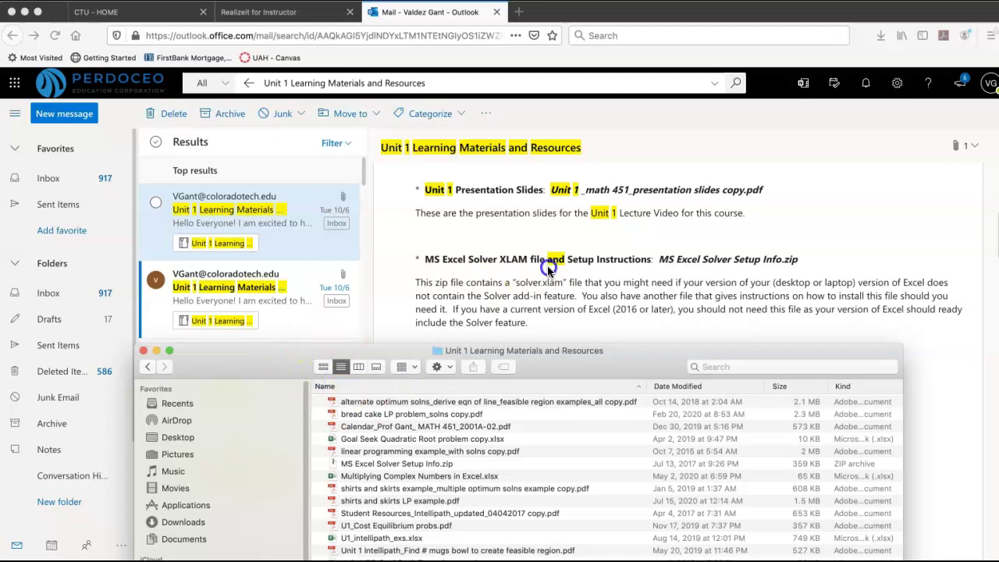
Step: Examine the email's introduction and its entries for the presentation slides, Excel Solver setup files and lecture video links
scroll(544, 266, up, 2)
scroll(542, 265, up, 5)
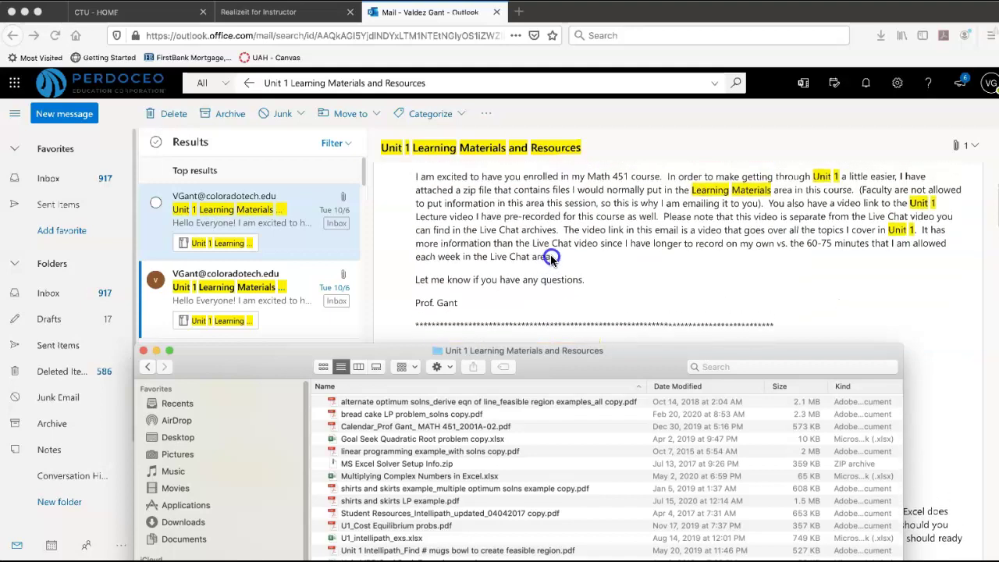
scroll(551, 261, down, 3)
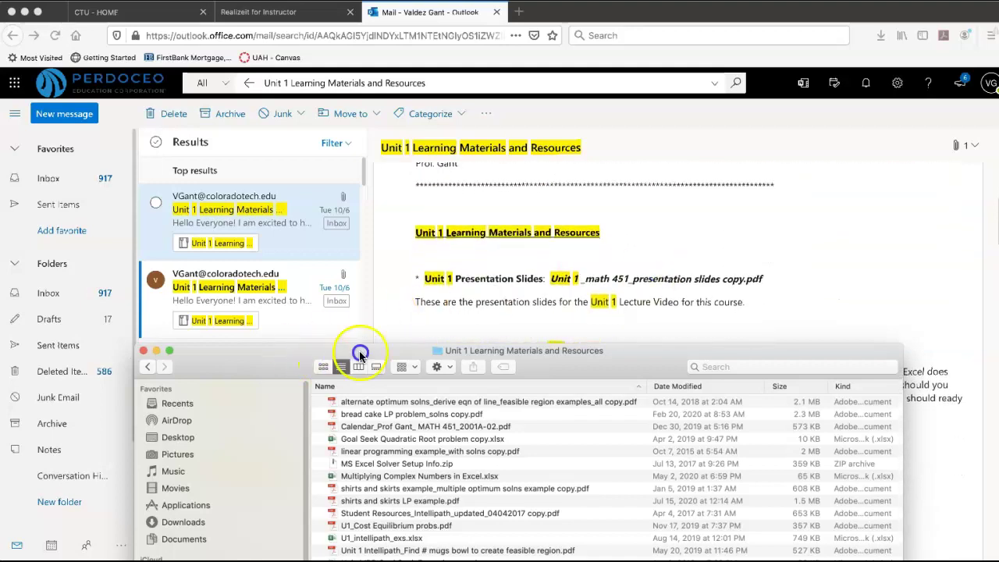
scroll(434, 314, down, 4)
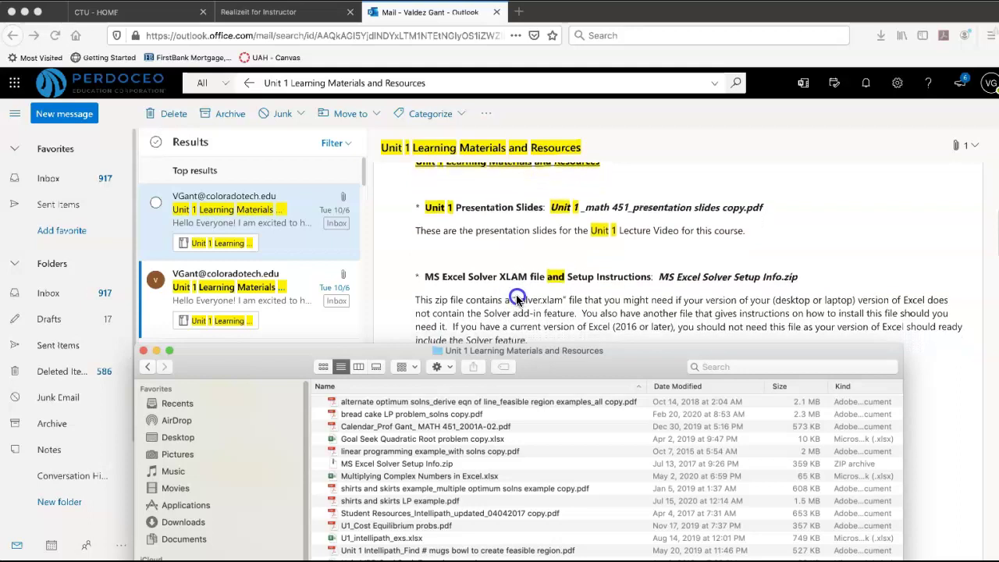
scroll(532, 290, down, 3)
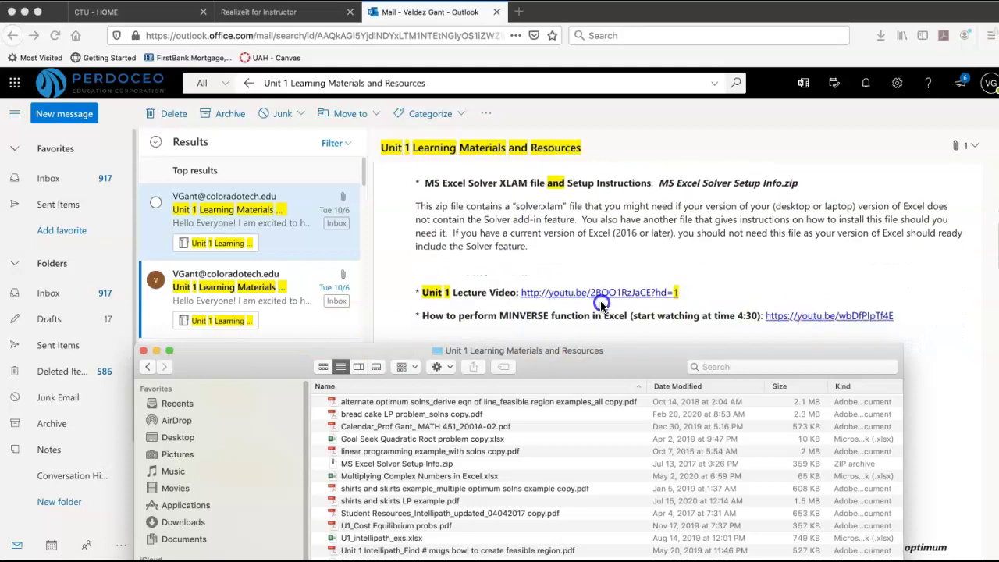
scroll(474, 316, down, 3)
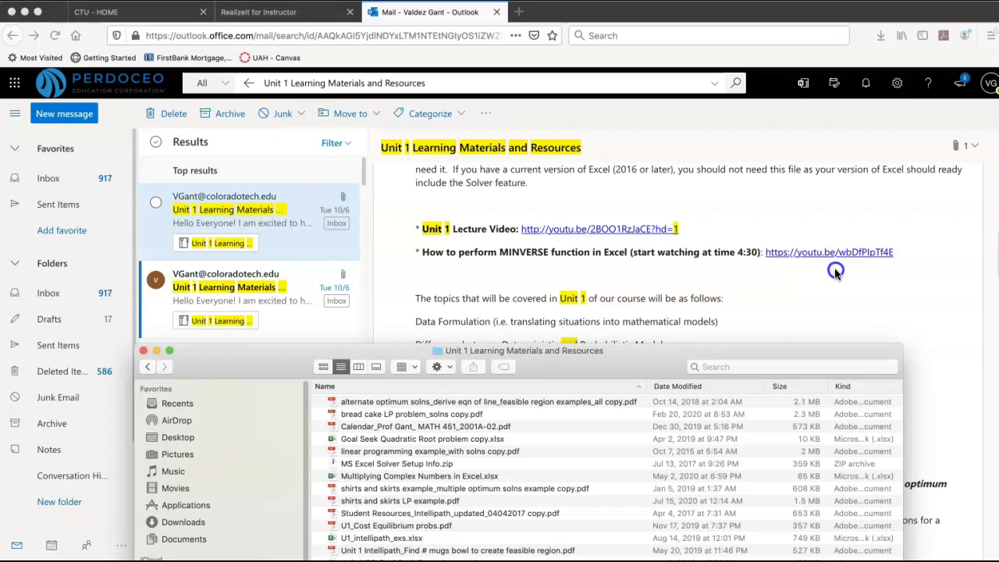
scroll(547, 250, up, 4)
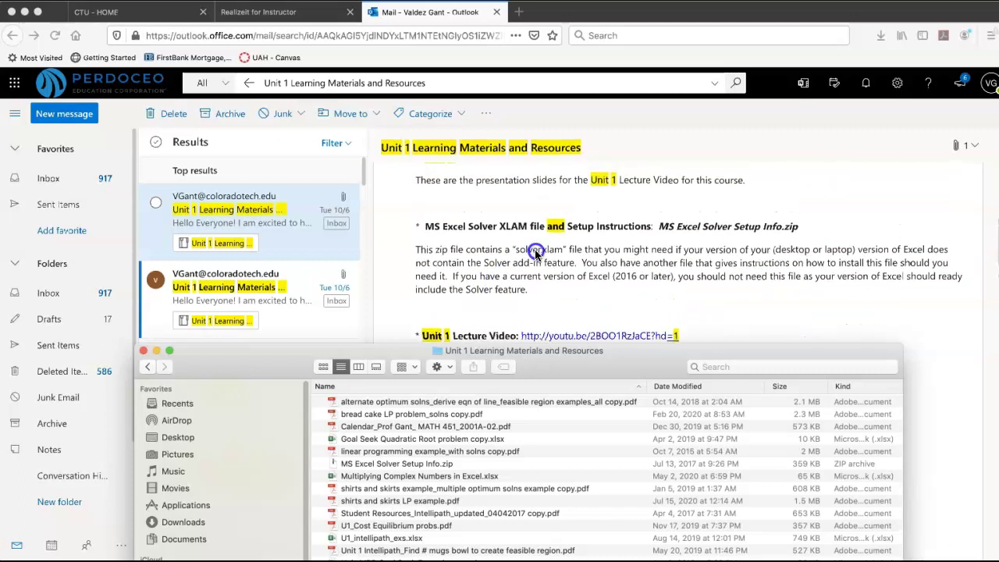
scroll(537, 259, up, 2)
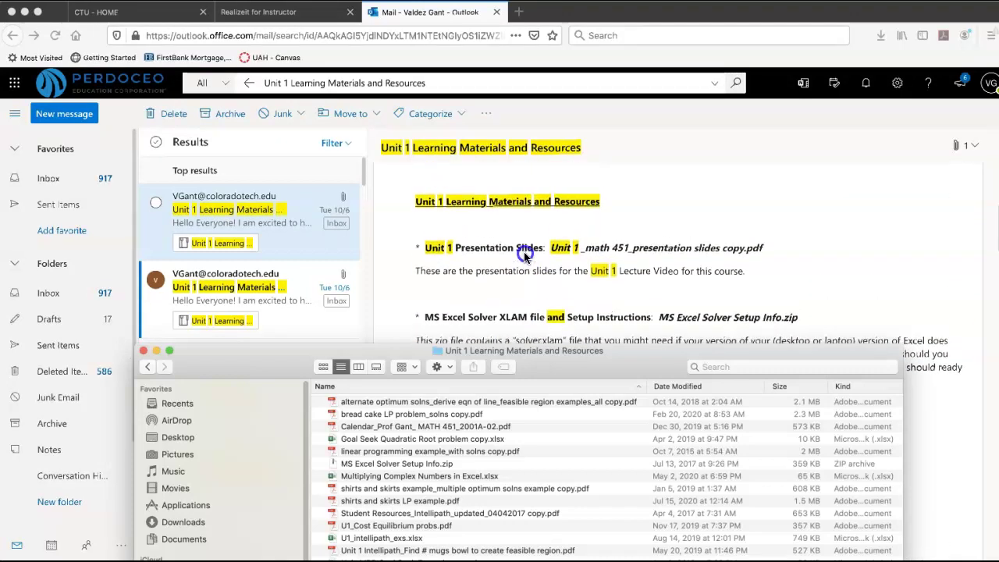
scroll(468, 254, up, 2)
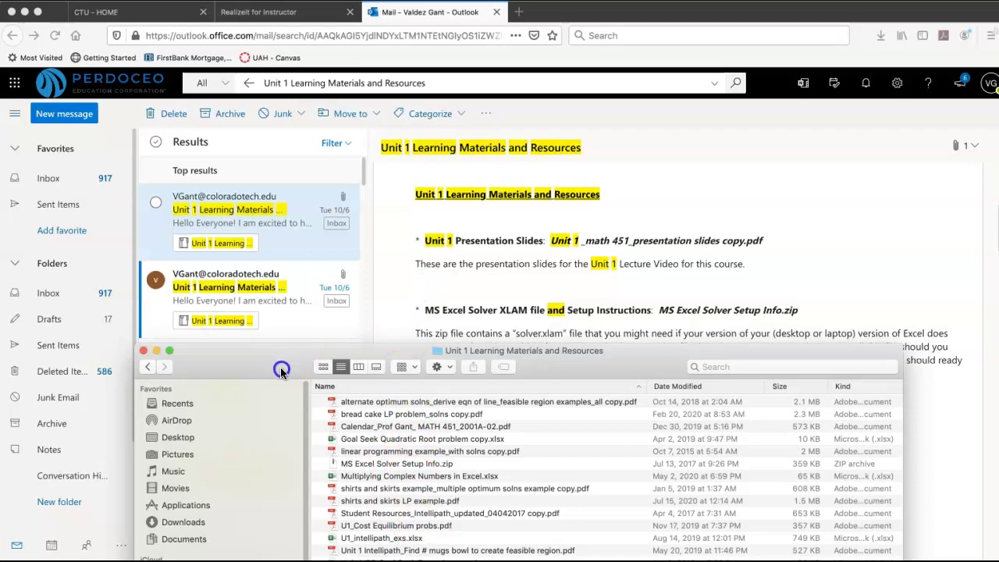
scroll(470, 249, up, 1)
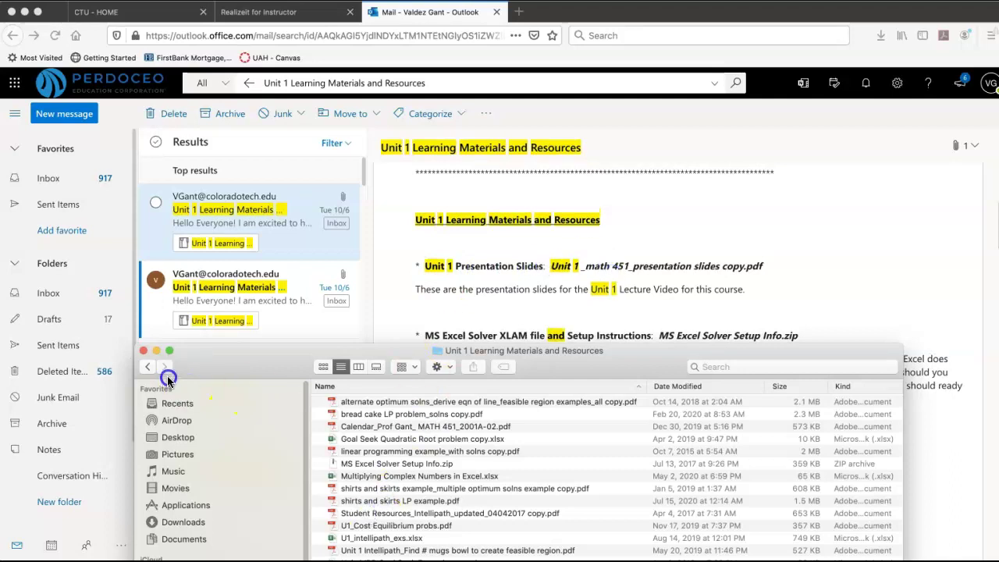
Step: Locate the presentation slides PDF and MS Excel Solver Setup Info.zip in the extracted folder, comparing them with their entries in the email
drag(203, 363, 199, 129)
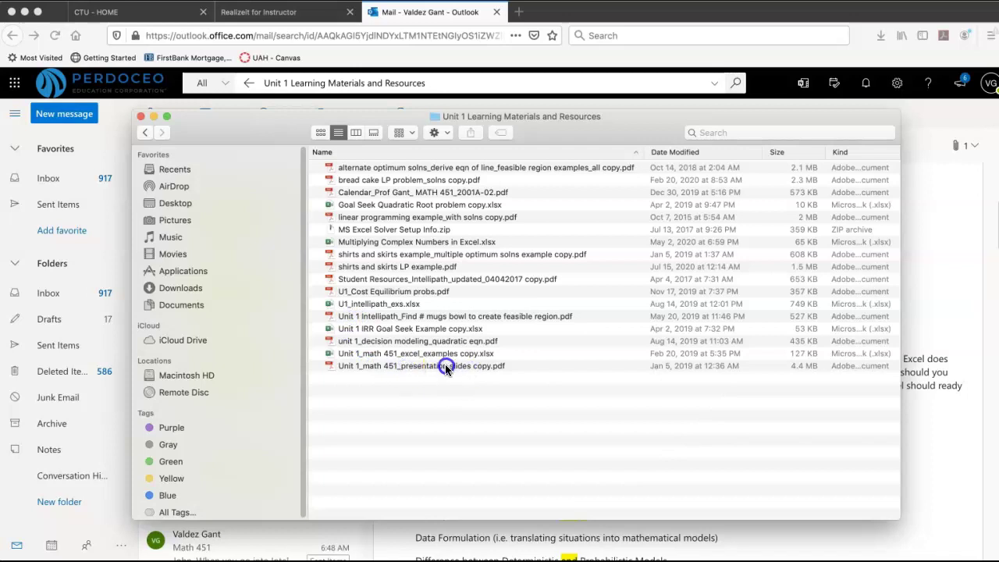
drag(216, 117, 256, 328)
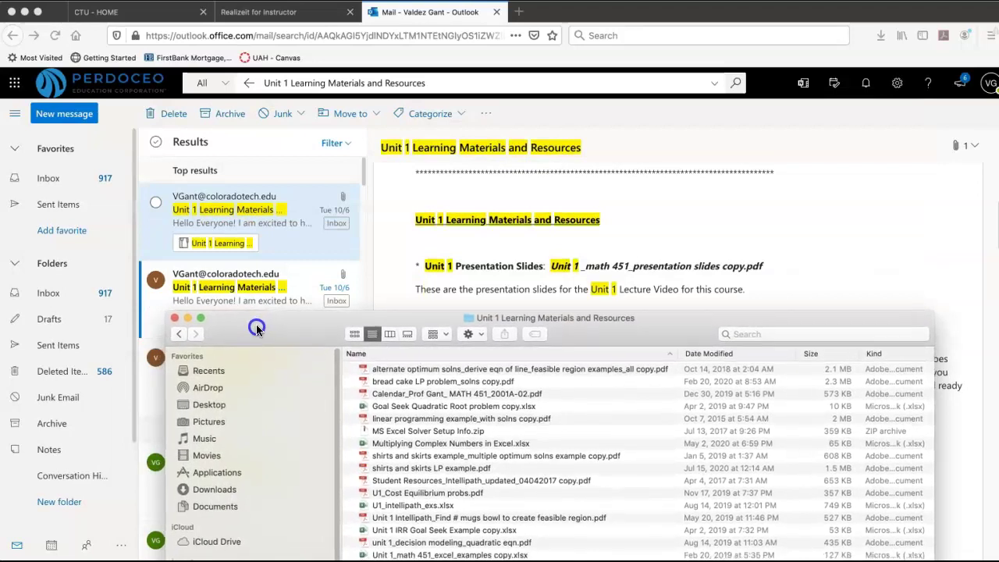
scroll(462, 241, down, 5)
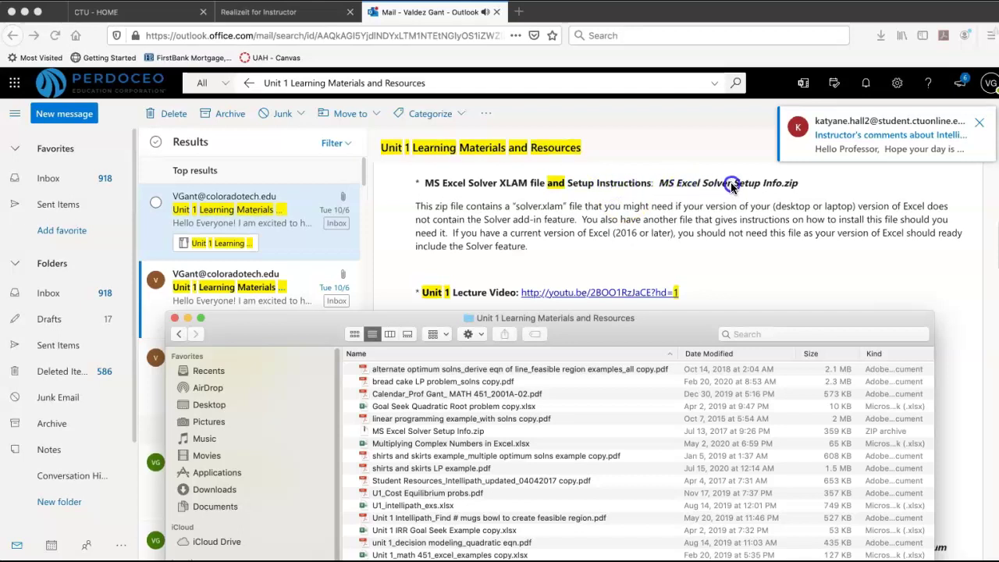
drag(269, 330, 284, 175)
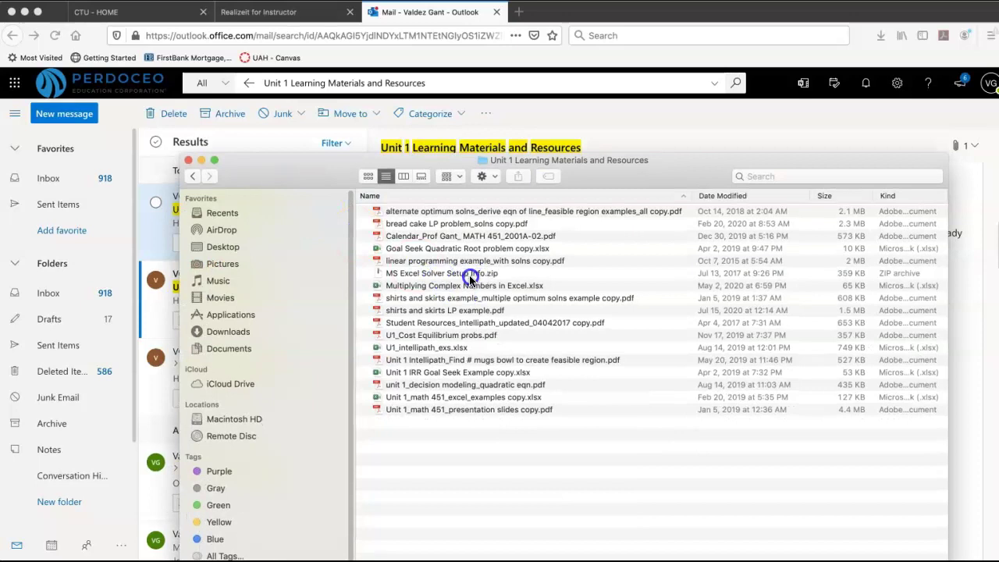
drag(243, 189, 241, 335)
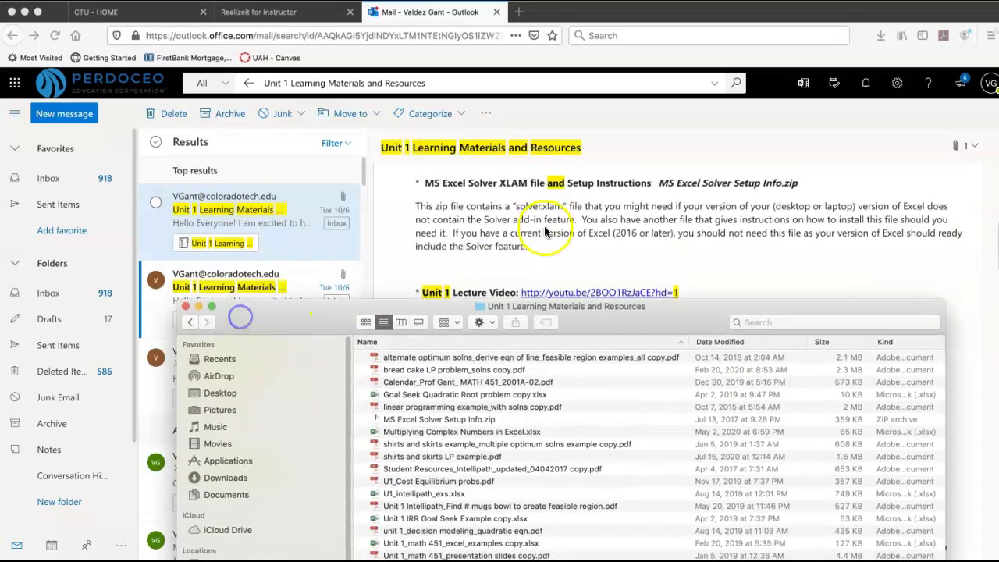
Step: Examine the email's lecture video links, the list of Unit 1 topics and the entry on multiple optimum solutions
scroll(490, 246, down, 3)
scroll(488, 250, down, 2)
scroll(483, 250, up, 4)
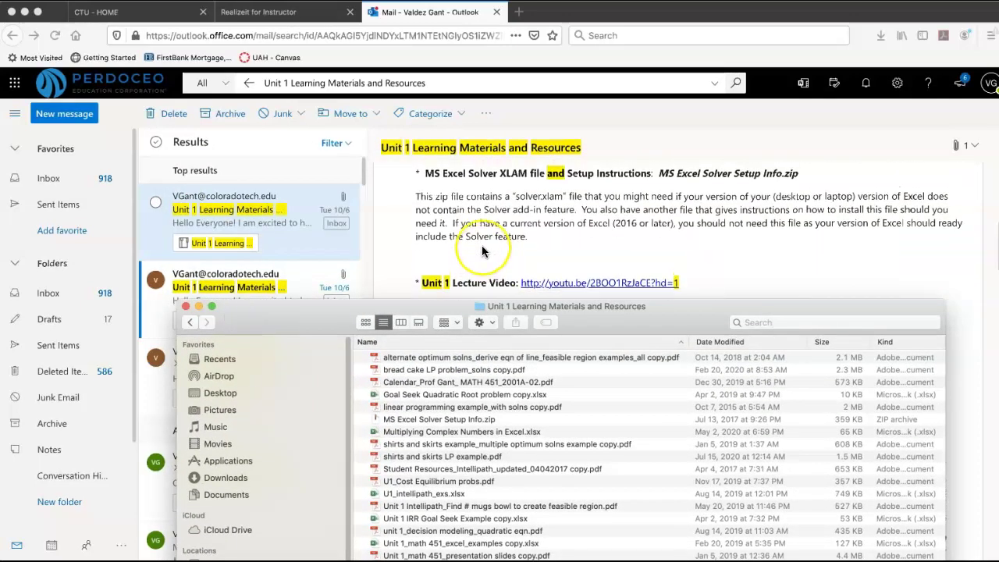
scroll(483, 250, down, 2)
scroll(482, 251, down, 5)
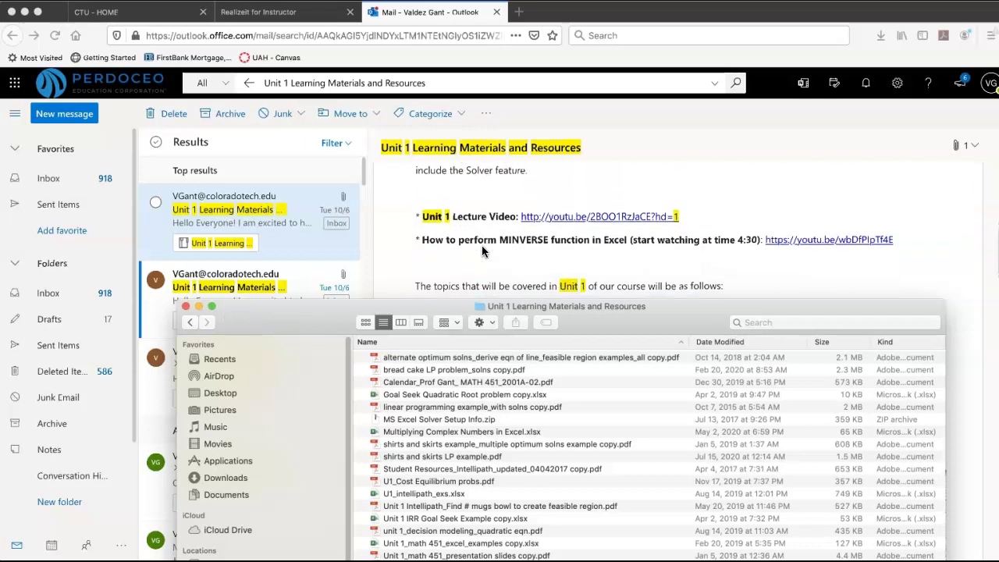
scroll(484, 246, down, 1)
scroll(483, 246, up, 5)
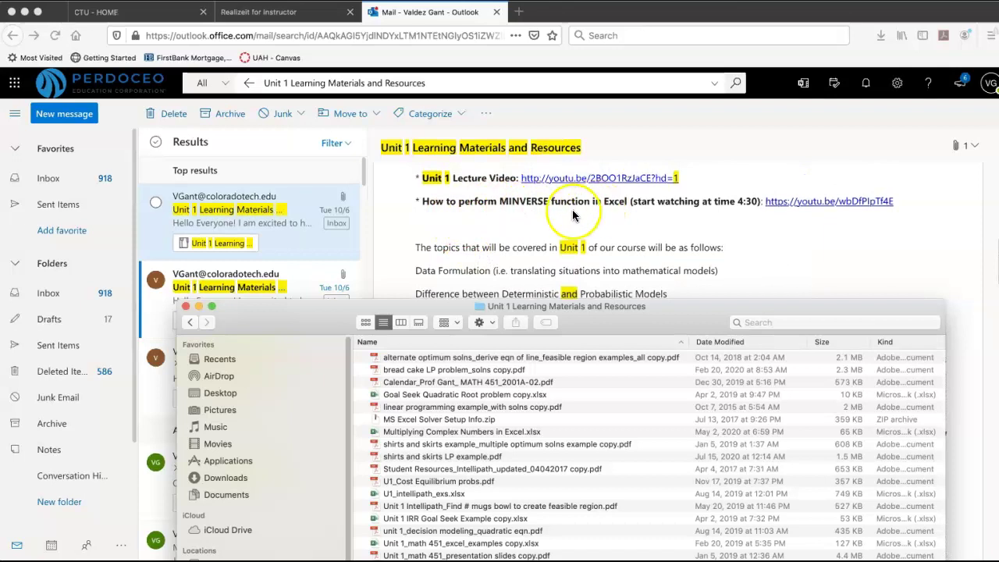
scroll(468, 231, down, 1)
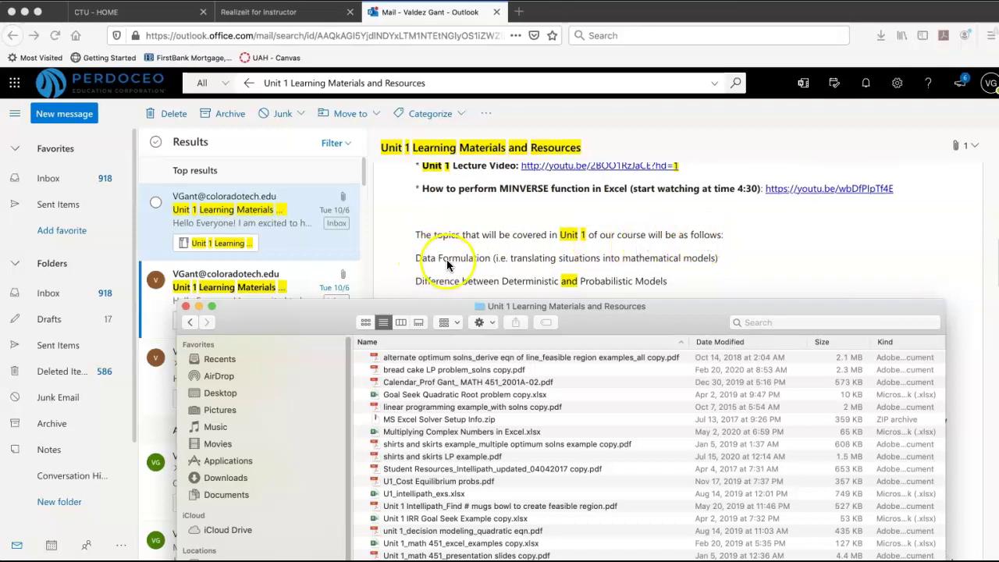
scroll(449, 266, down, 1)
scroll(449, 266, down, 3)
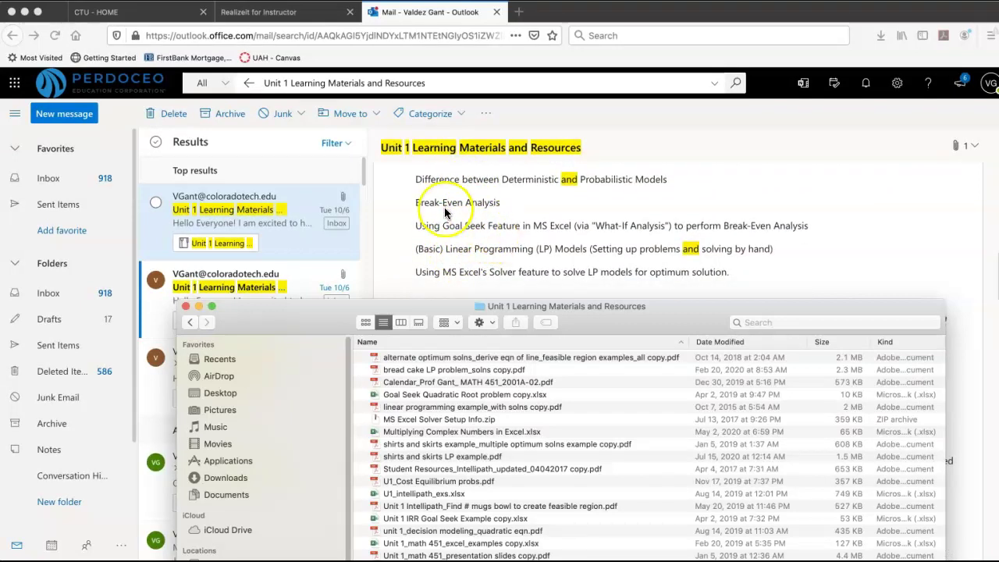
scroll(447, 215, down, 1)
scroll(447, 215, down, 3)
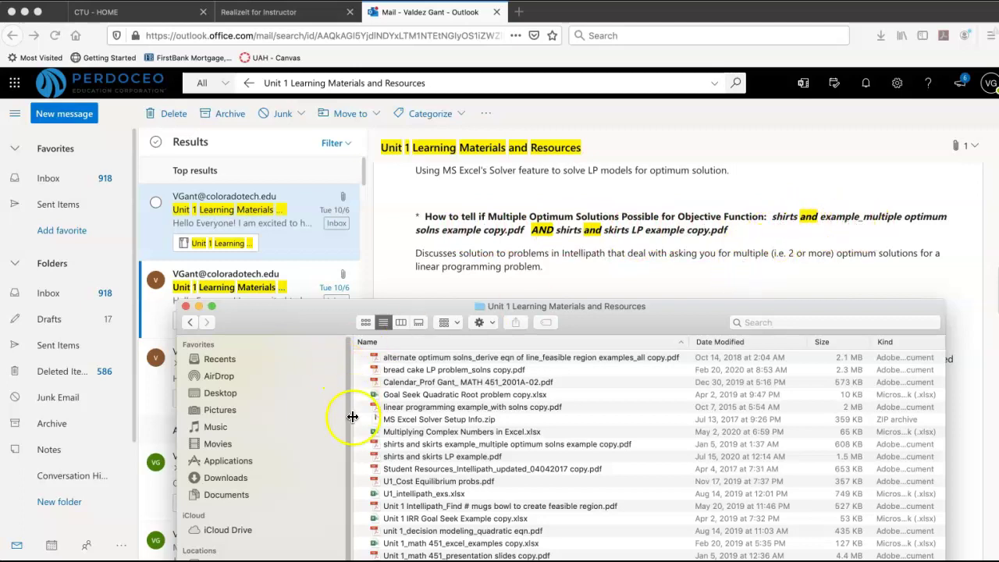
Step: Select the shirts and skirts multiple optimum solutions PDF, then the LP example PDF, and lower the folder window to uncover the email's next entry
click(424, 444)
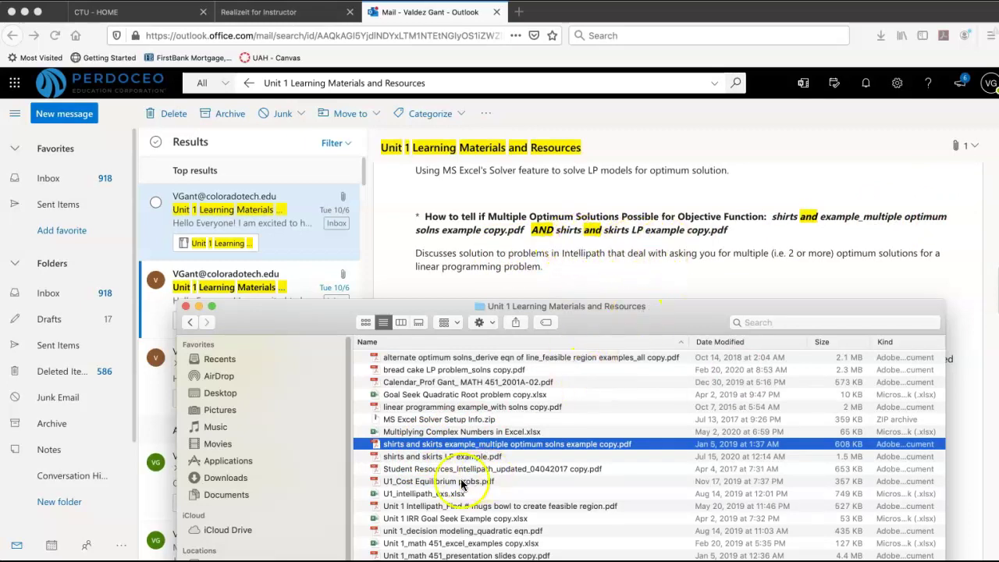
click(437, 459)
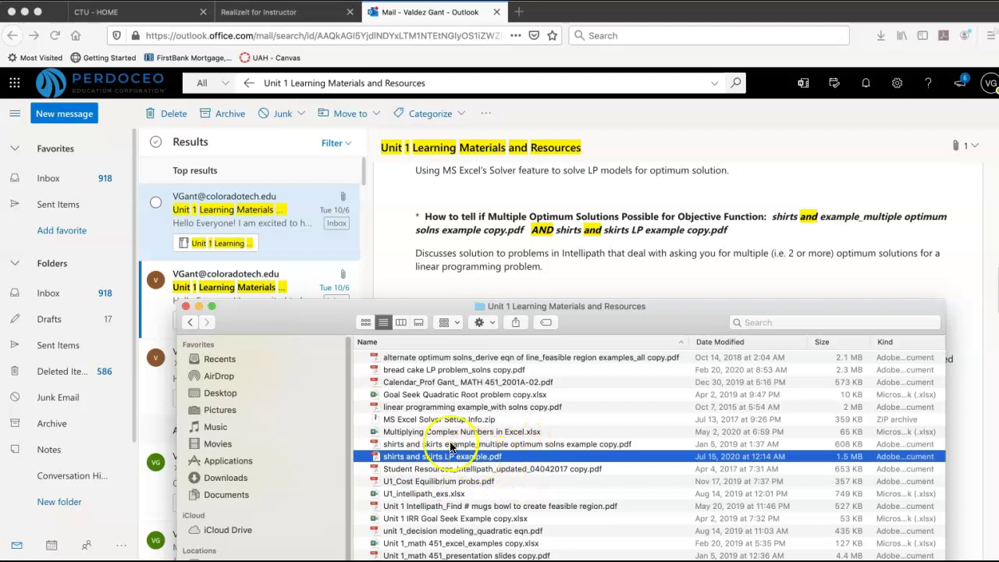
drag(319, 323, 326, 344)
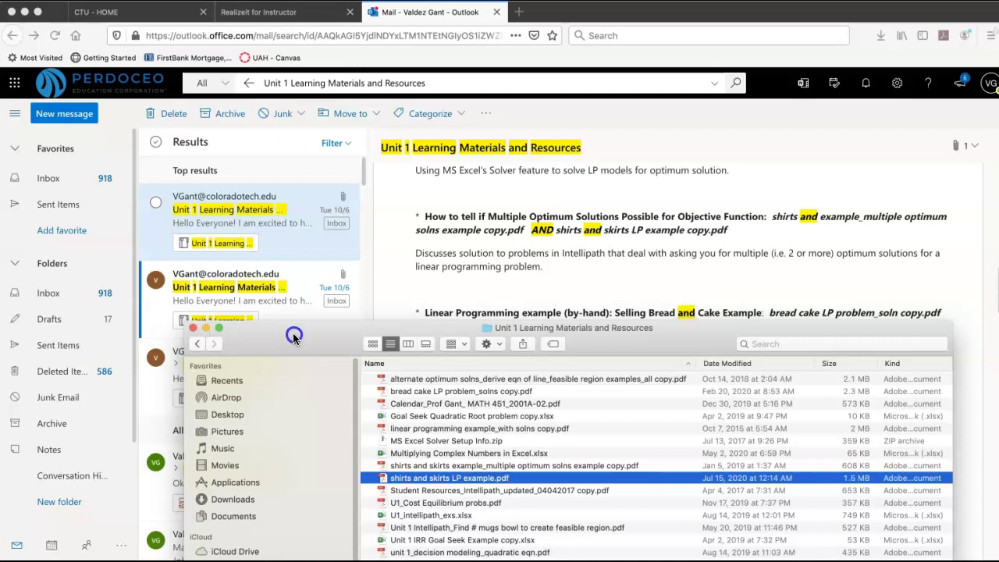
Step: Select bread cake LP problem_solns copy.pdf to match its email entry, and move the folder window out of the way of the email
scroll(397, 315, down, 2)
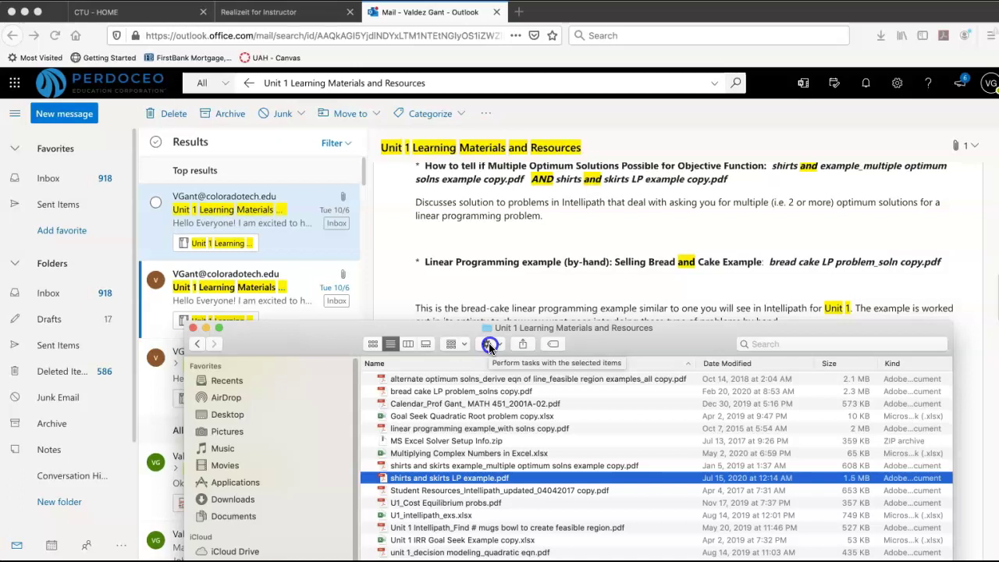
click(456, 392)
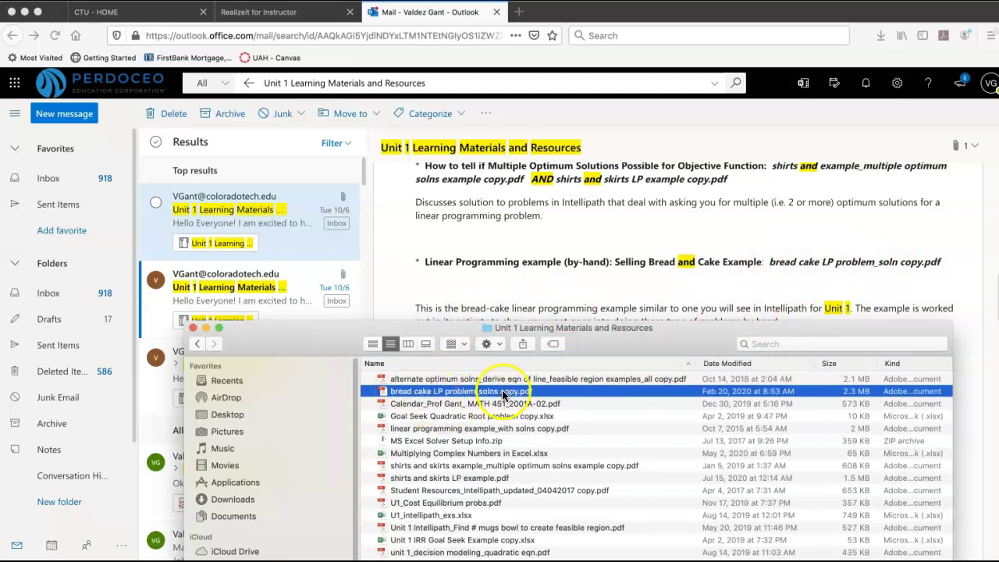
drag(280, 330, 198, 148)
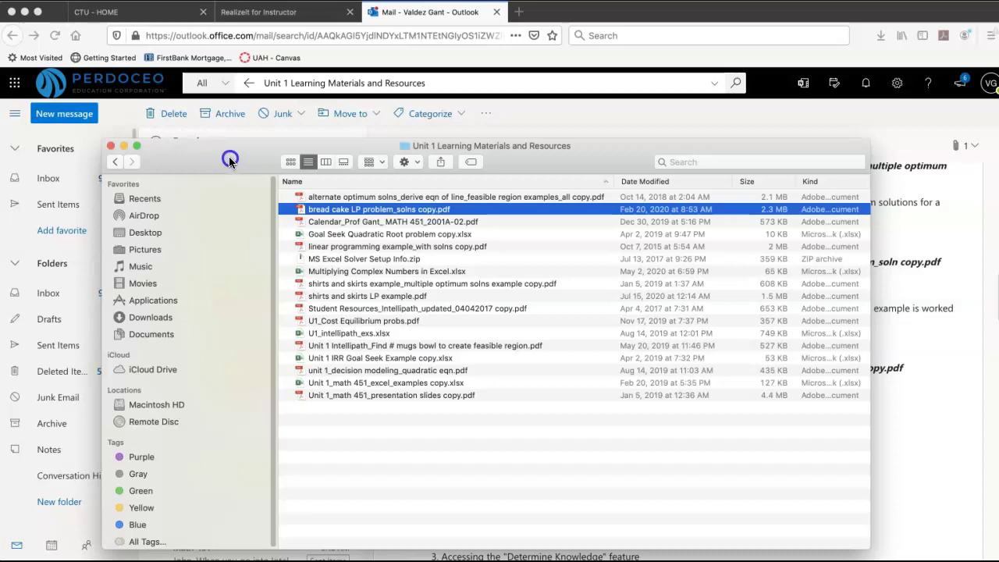
drag(231, 156, 995, 146)
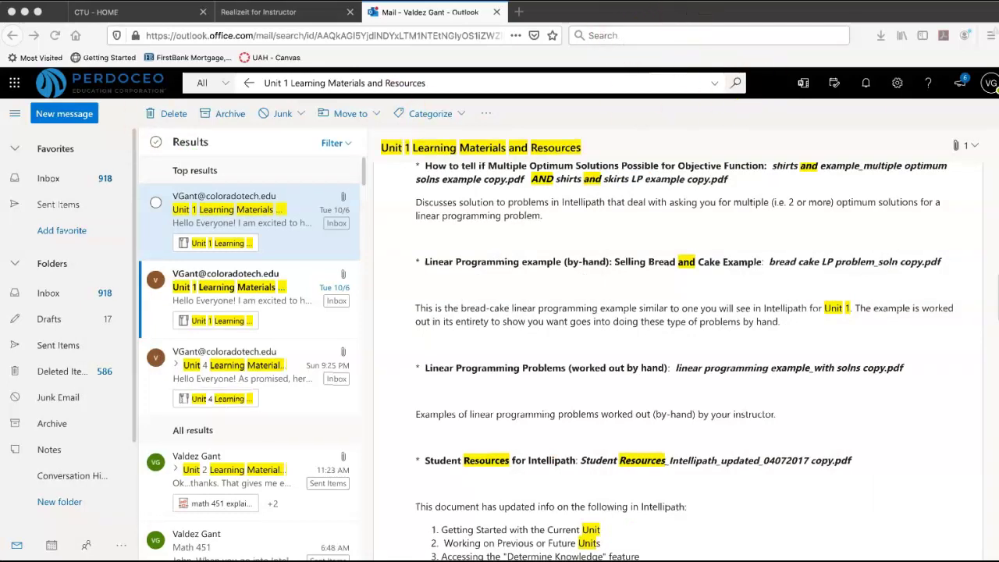
Step: Switch to Realizeit for Instructor and open the Decision Modeling: Spreadsheets lesson from the Unit 1 learning map
click(275, 12)
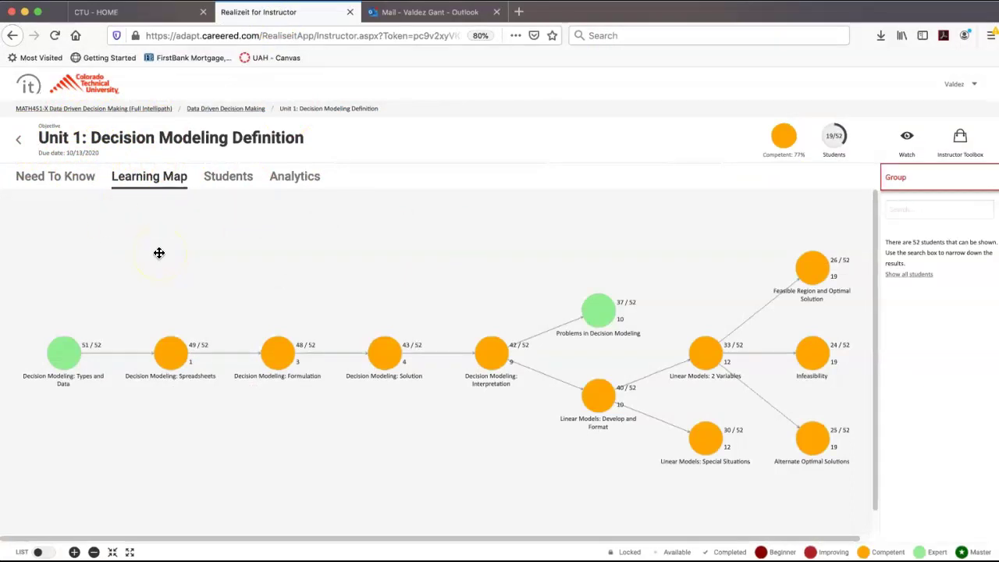
mouse_move(172, 356)
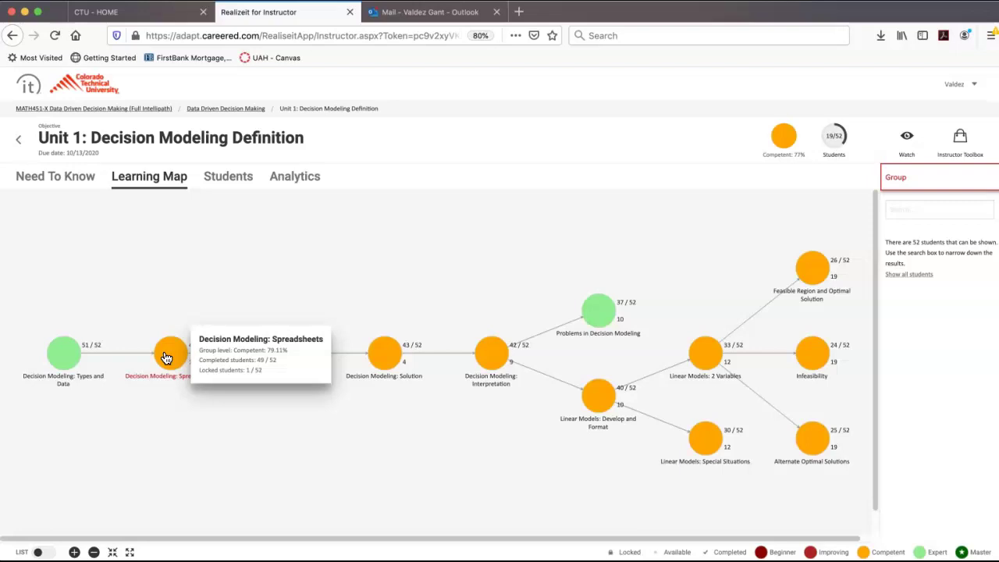
click(166, 357)
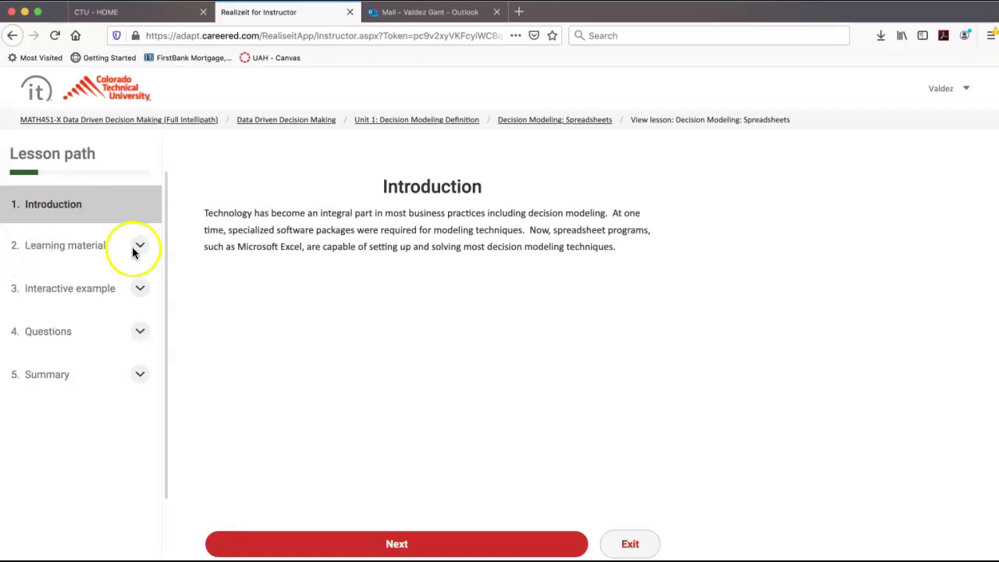
Step: Advance the lesson from the introduction to the learning material and review its table of spreadsheet functions
click(398, 544)
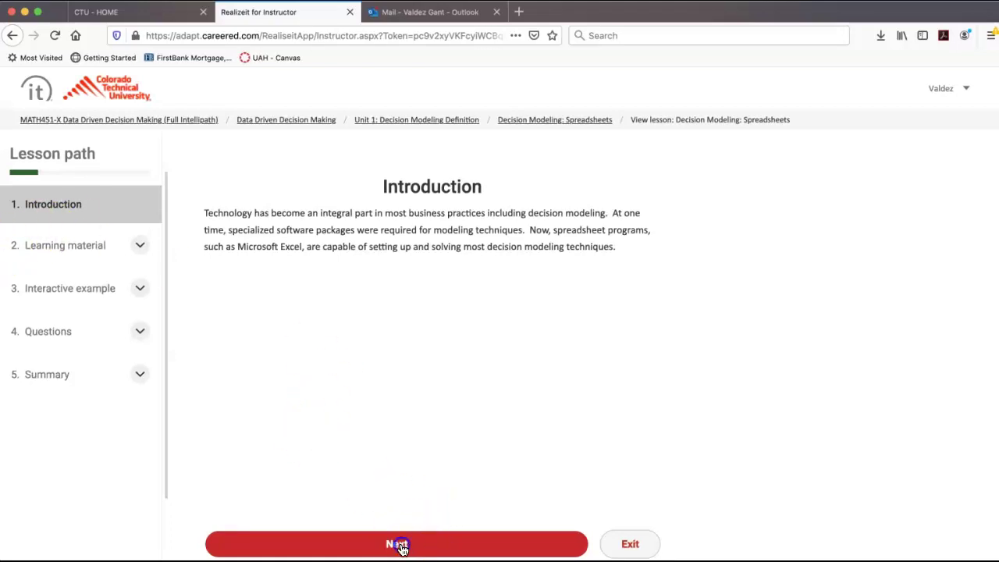
click(400, 549)
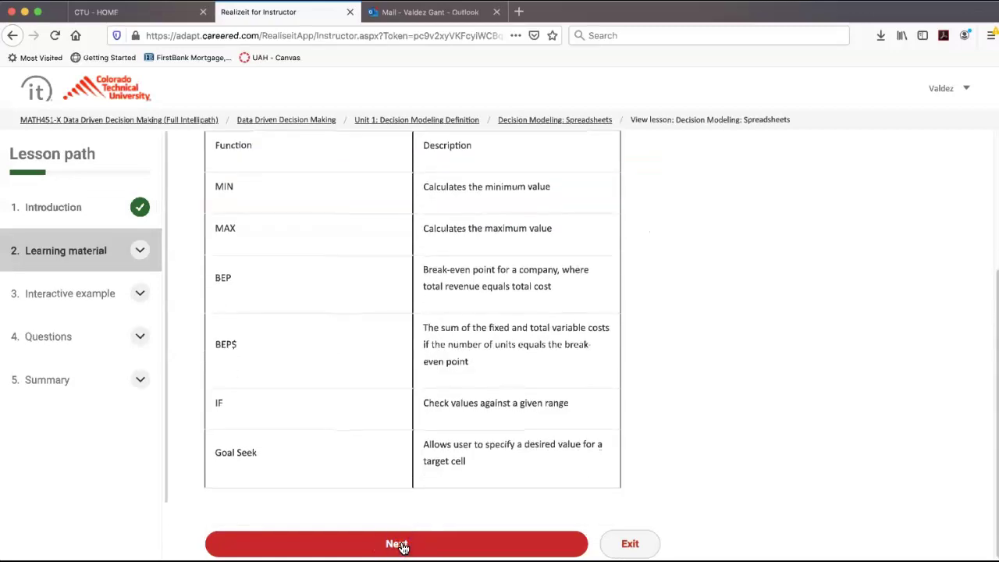
scroll(330, 310, up, 2)
scroll(330, 305, down, 2)
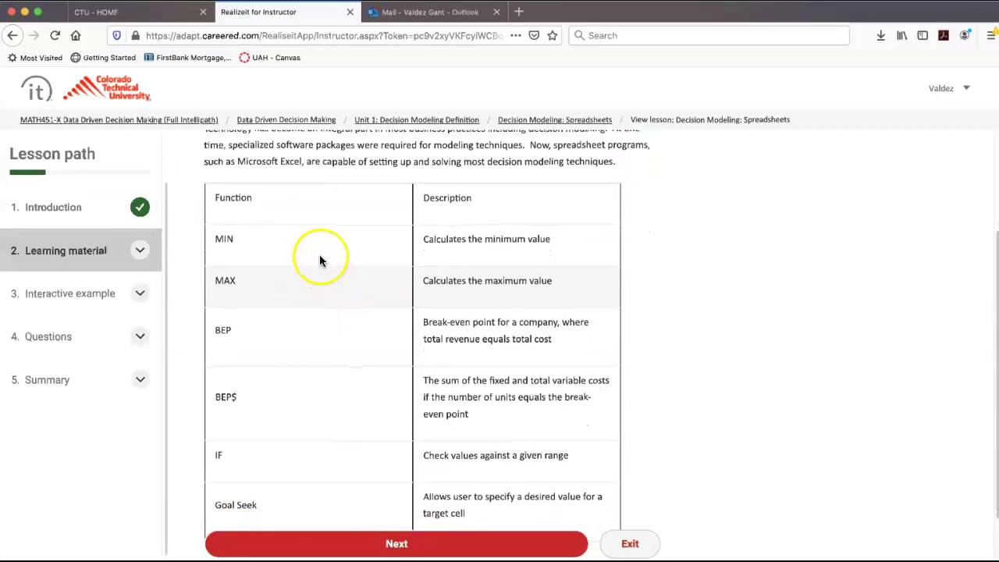
scroll(329, 309, down, 1)
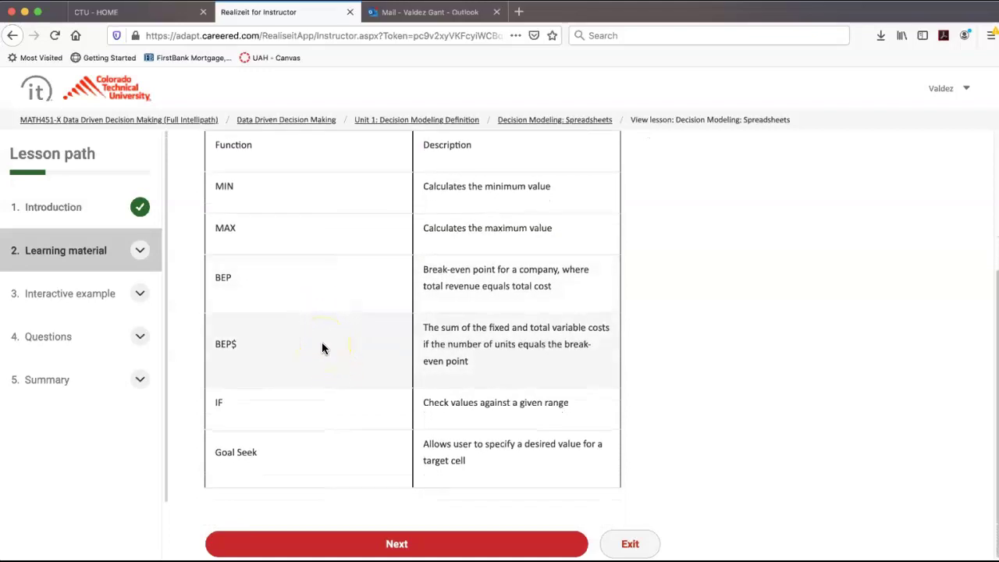
Step: Advance the learning material to the decision model example and review its table of known parameters, variables and result formulas
click(401, 544)
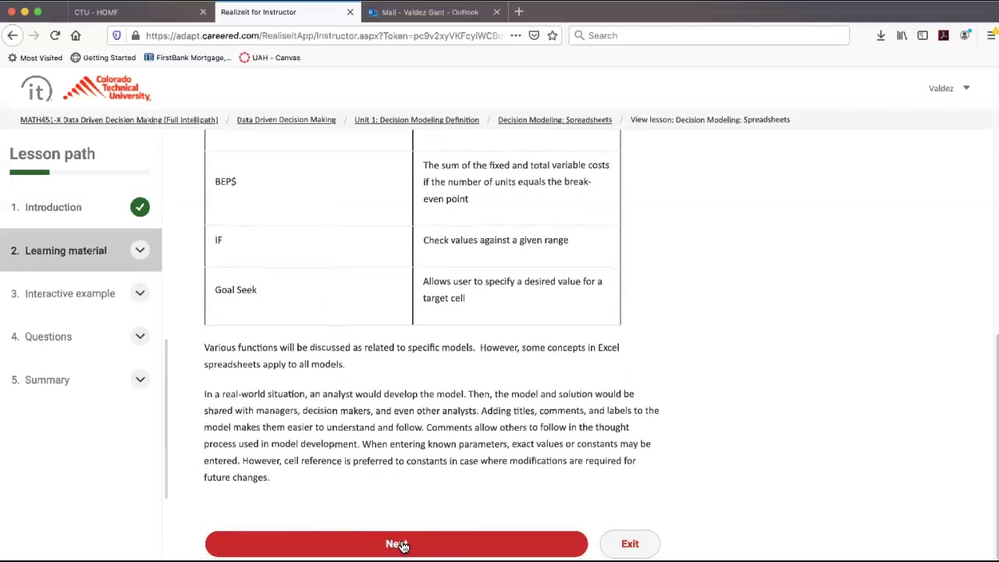
click(402, 543)
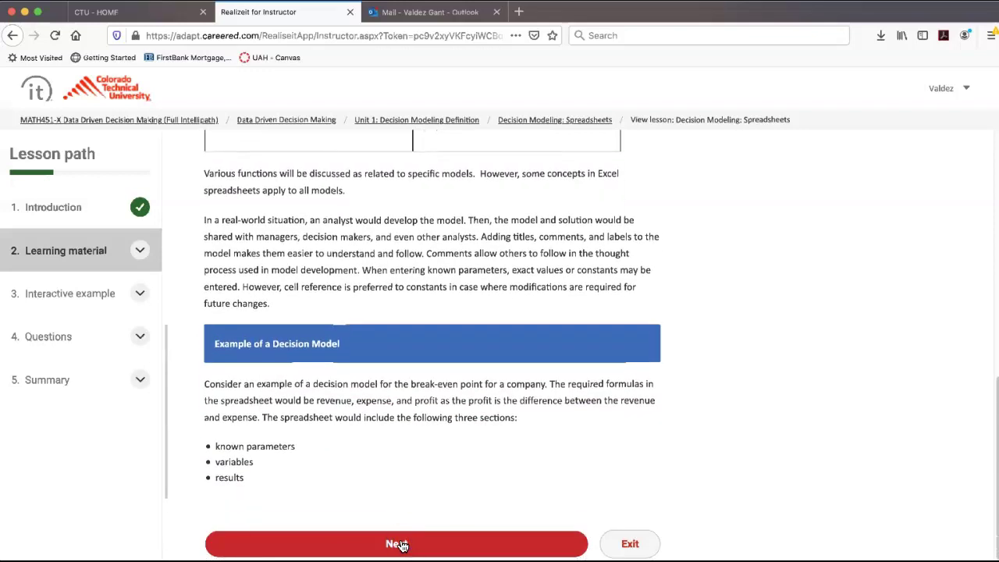
click(402, 544)
scroll(385, 413, up, 3)
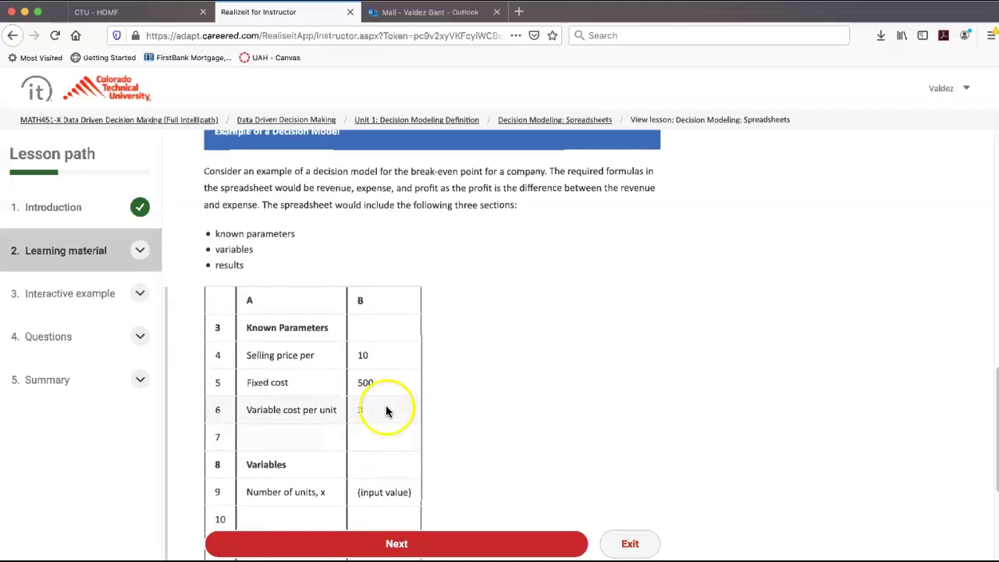
scroll(384, 412, up, 2)
scroll(375, 330, down, 2)
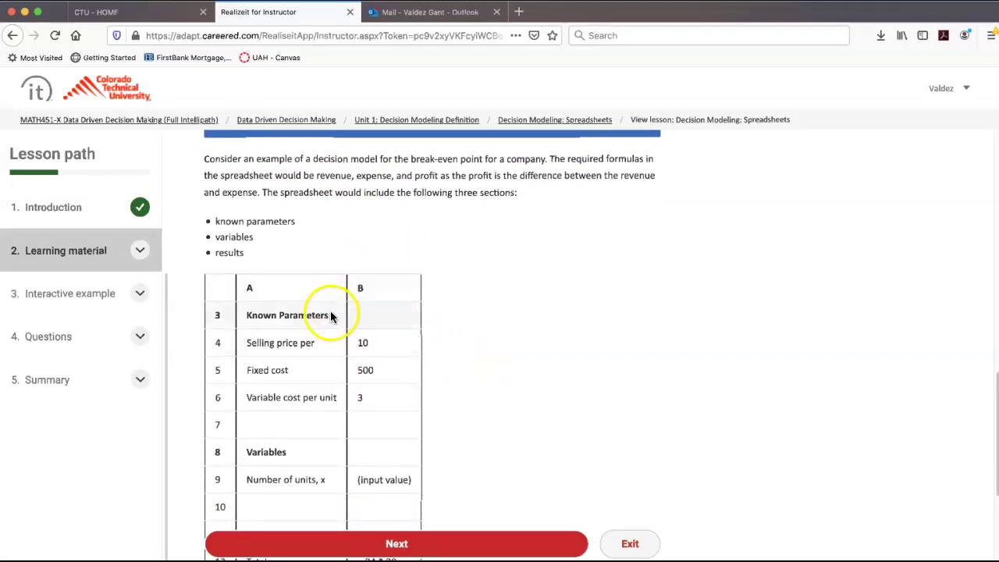
scroll(323, 327, down, 1)
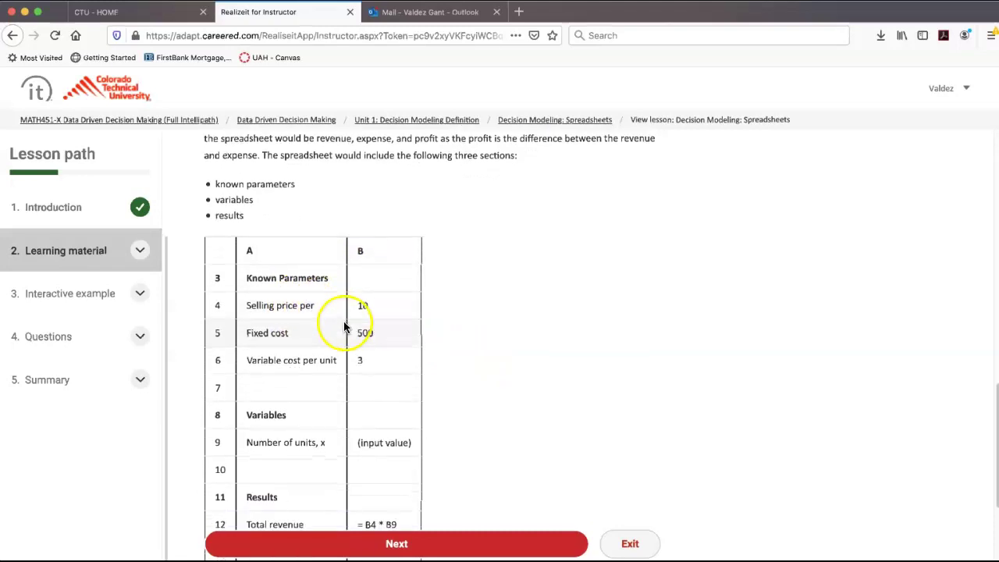
scroll(474, 384, down, 3)
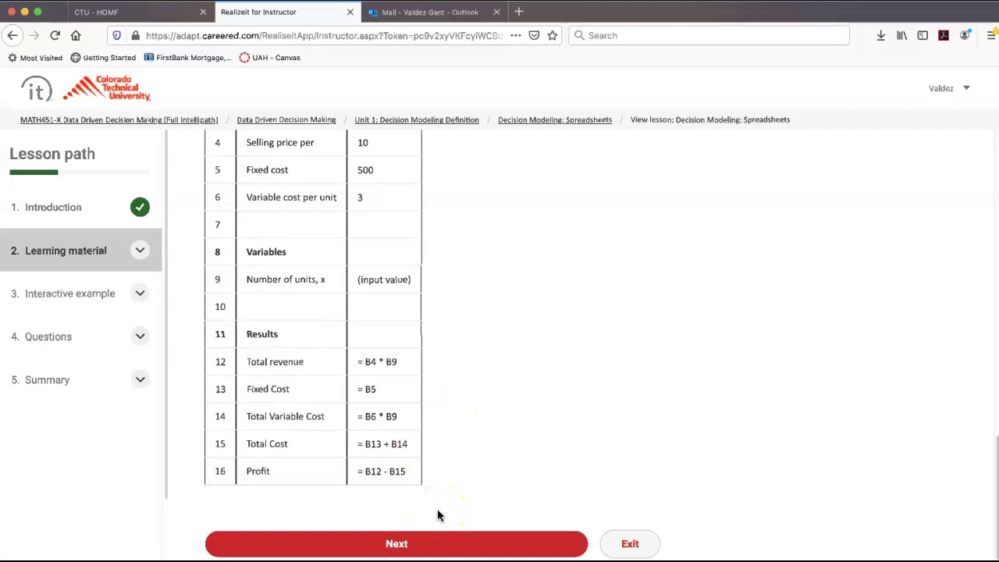
Step: Advance past the Break-Even Point and additional video sections to the interactive example, and view the SUMPRODUCT question with its answer choices
click(411, 546)
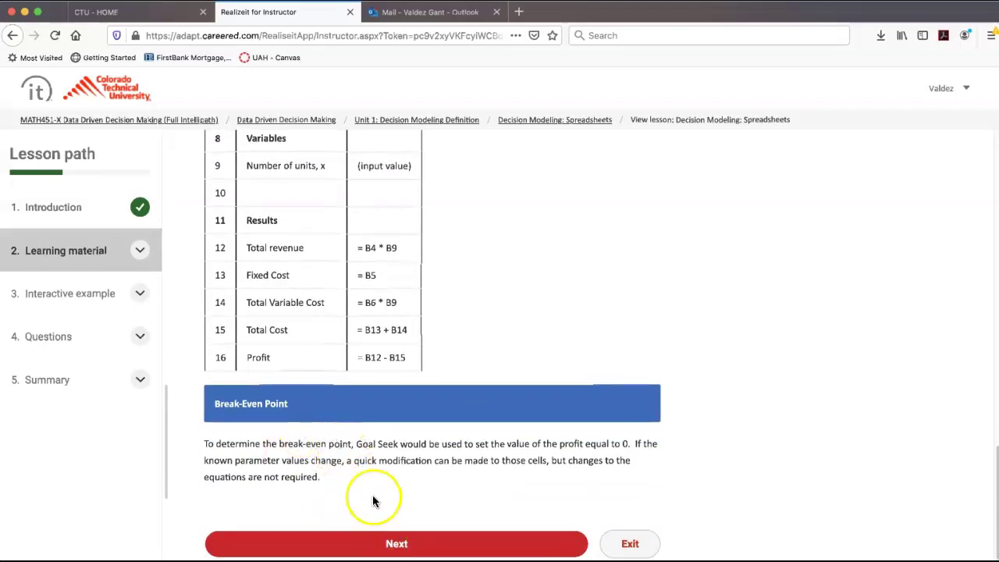
click(399, 544)
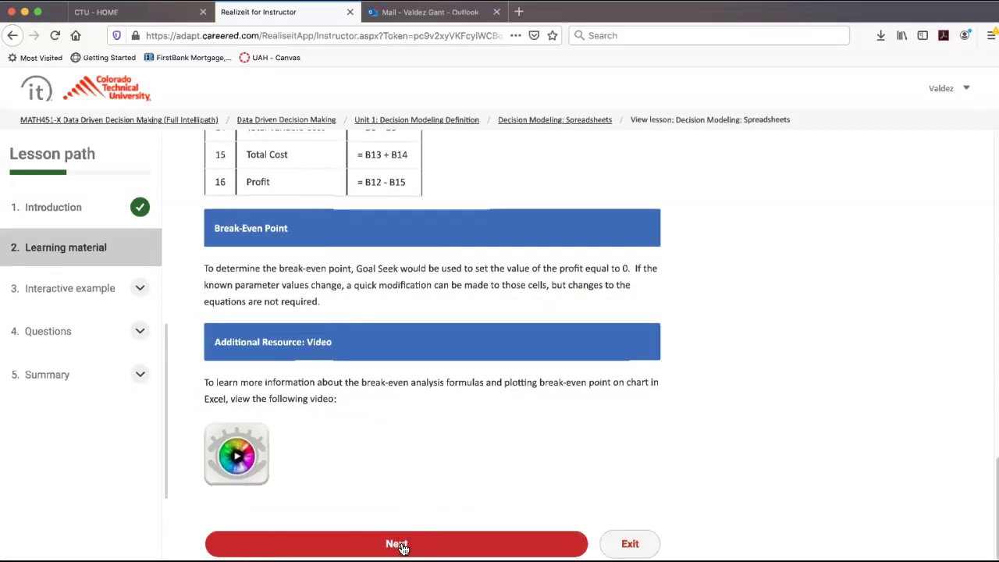
click(398, 544)
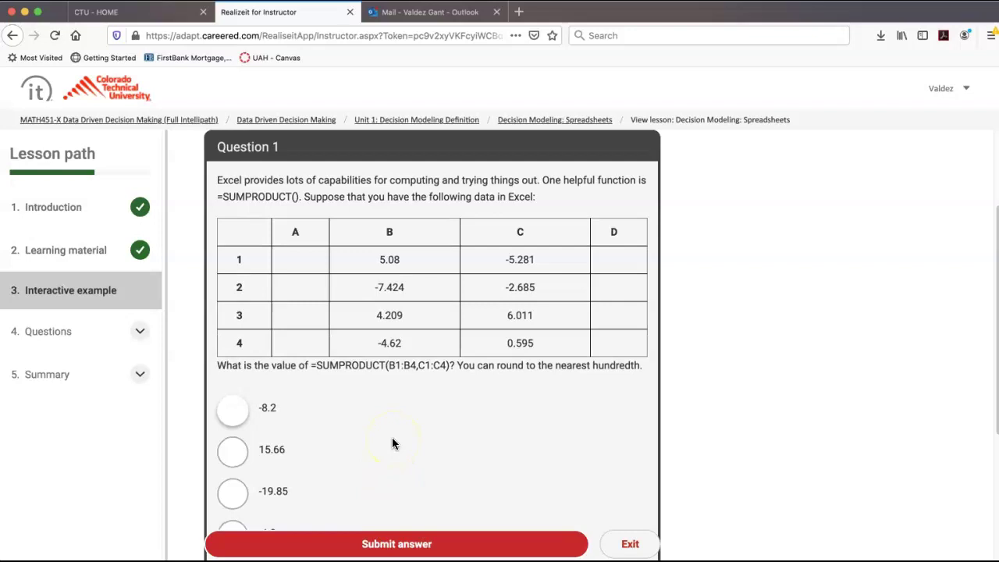
scroll(390, 269, down, 1)
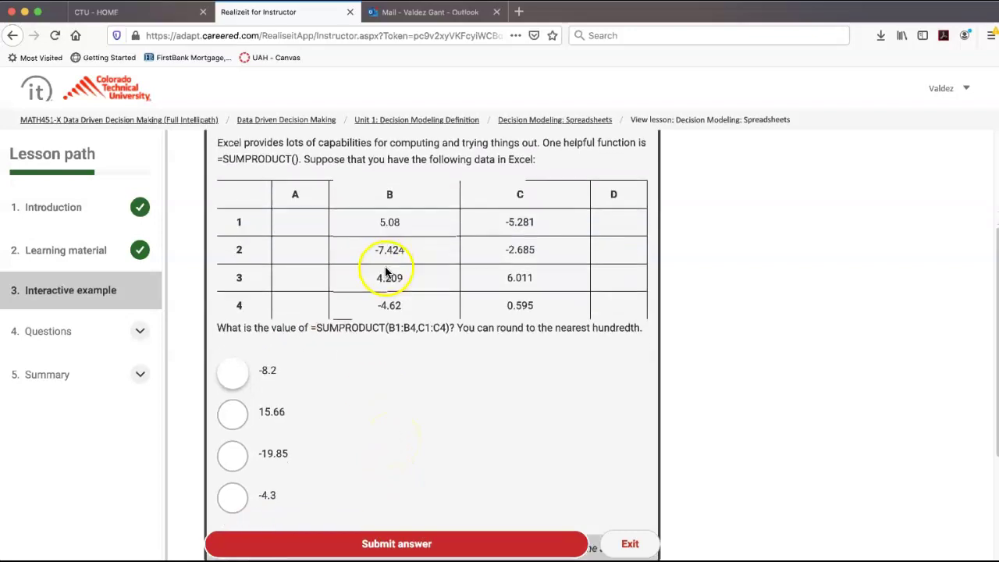
Step: Review Question 1's data table and highlight the =SUMPRODUCT(B1:B4,C1:C4) expression in the question text
scroll(388, 272, up, 2)
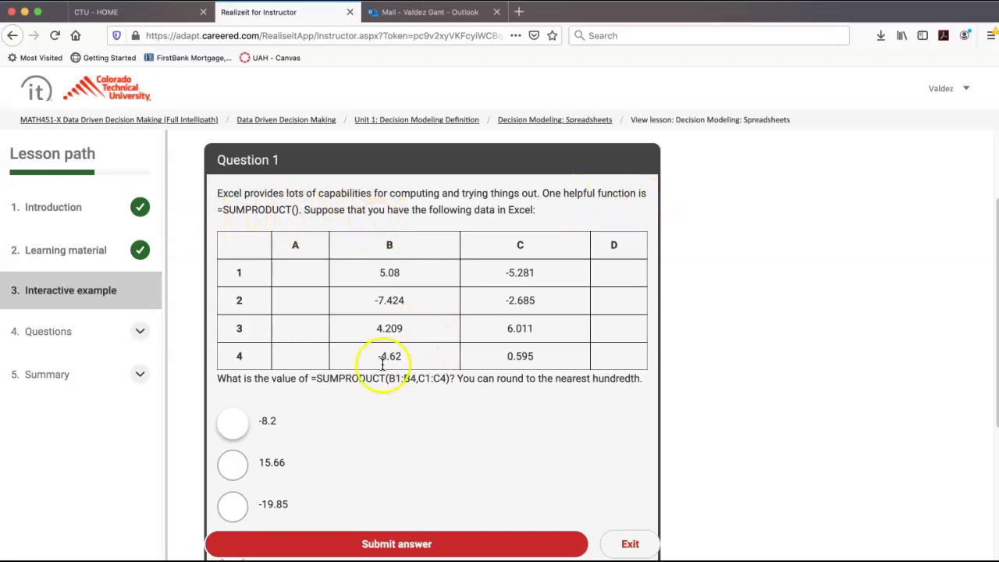
scroll(380, 312, down, 1)
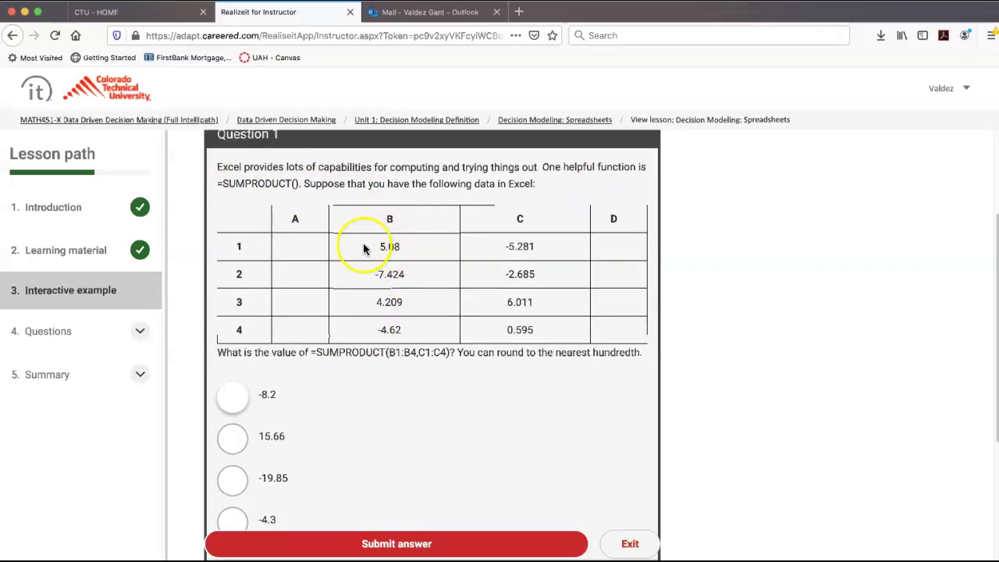
scroll(350, 245, up, 1)
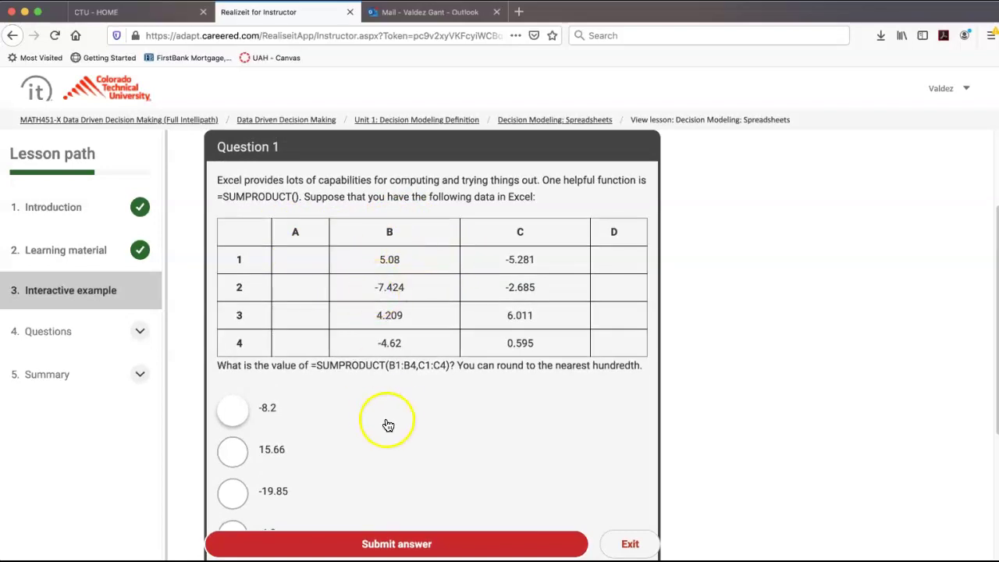
click(318, 365)
drag(319, 365, 447, 366)
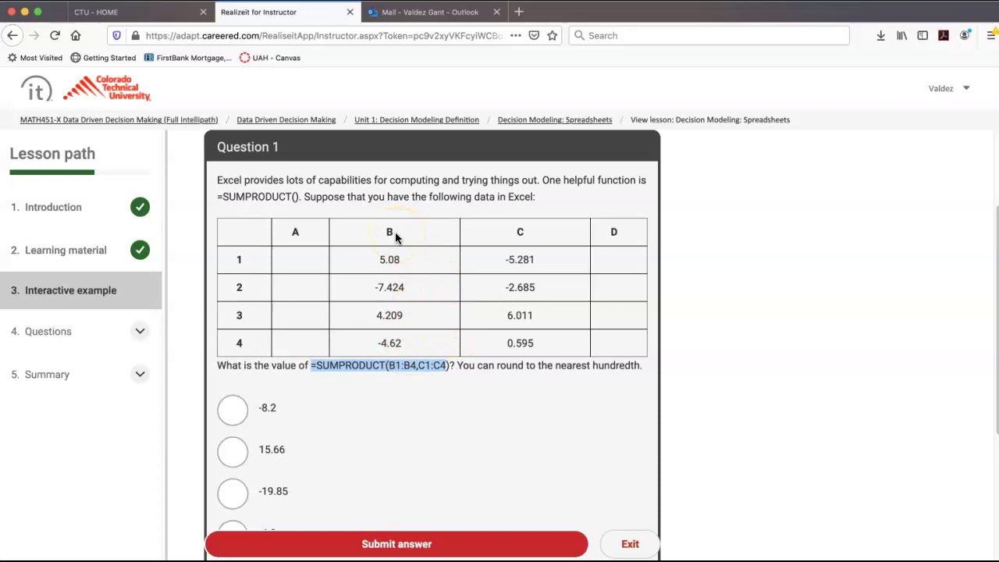
click(439, 284)
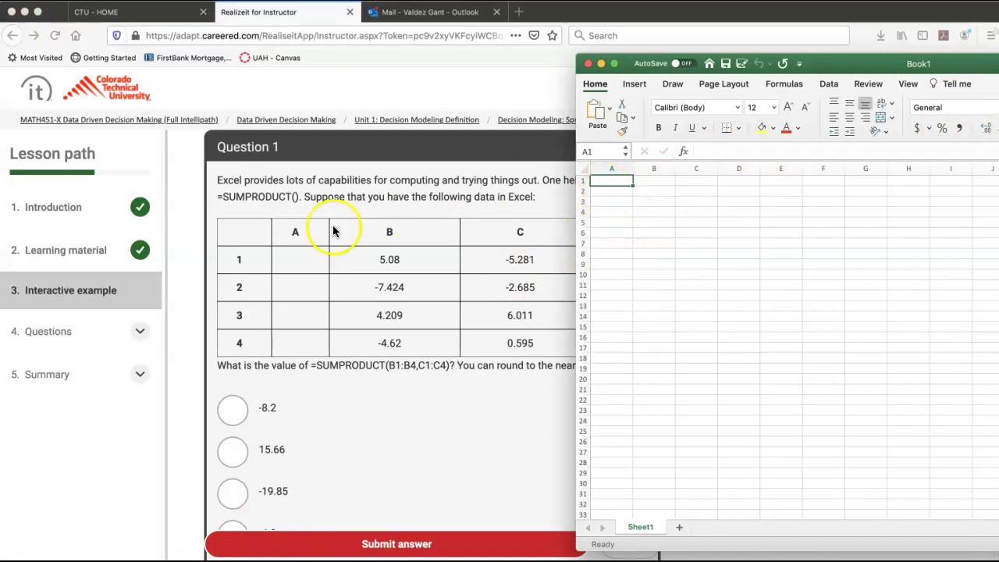
Step: Switch to the blank Excel workbook and enter 5.08, -7.424, 4.209 and -4.62 in cells B1 through B4
click(618, 170)
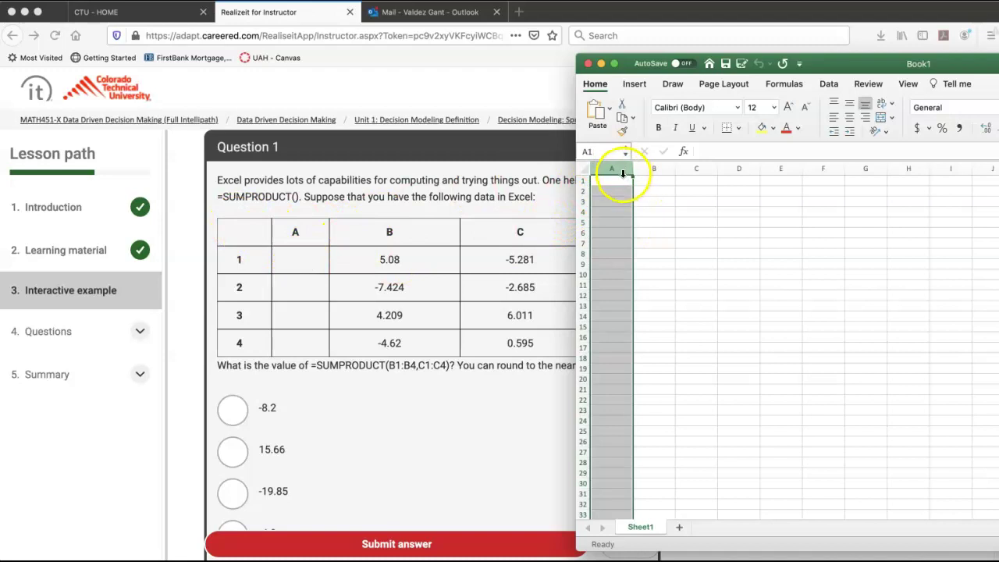
click(658, 182)
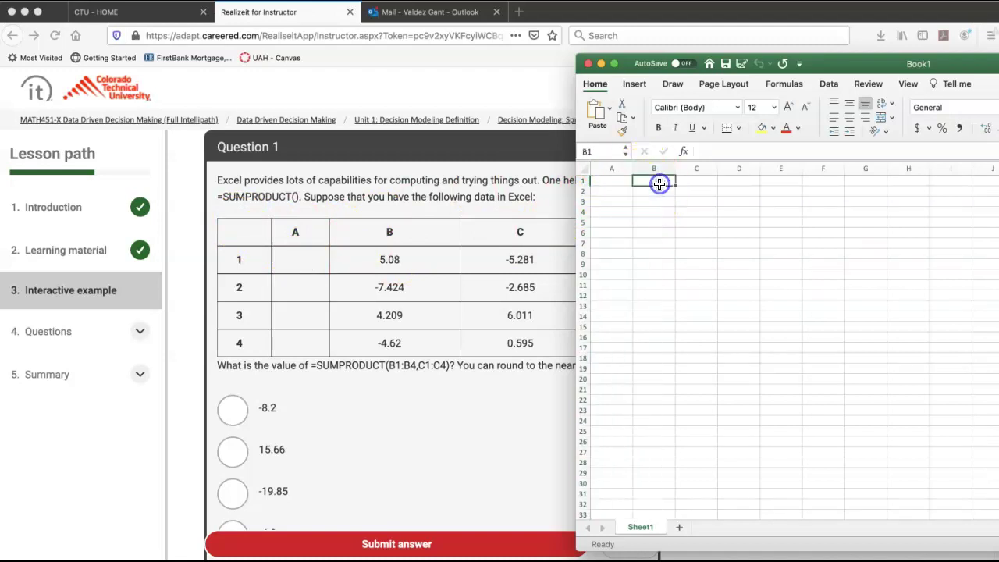
text(5.08)
key(Return)
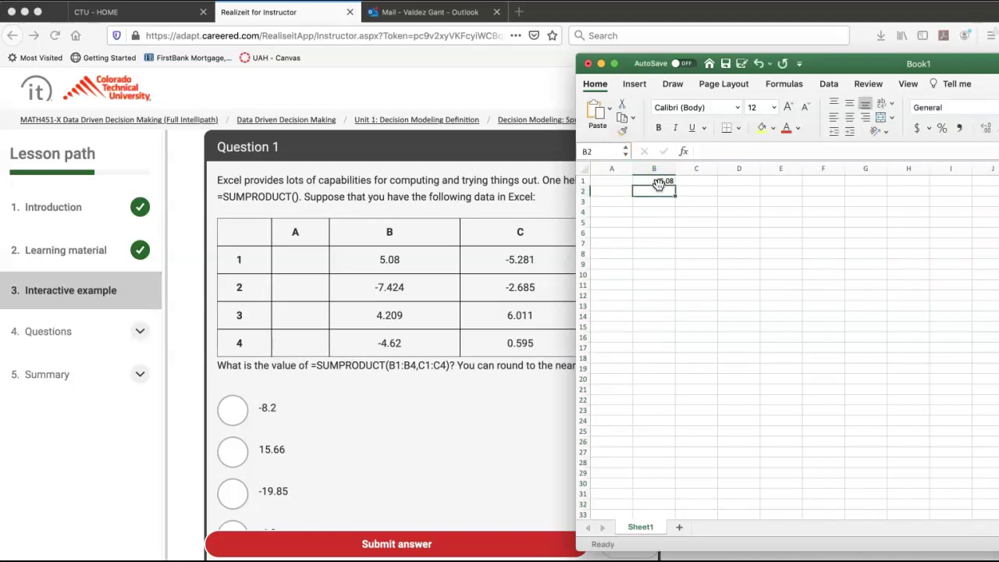
text(-)
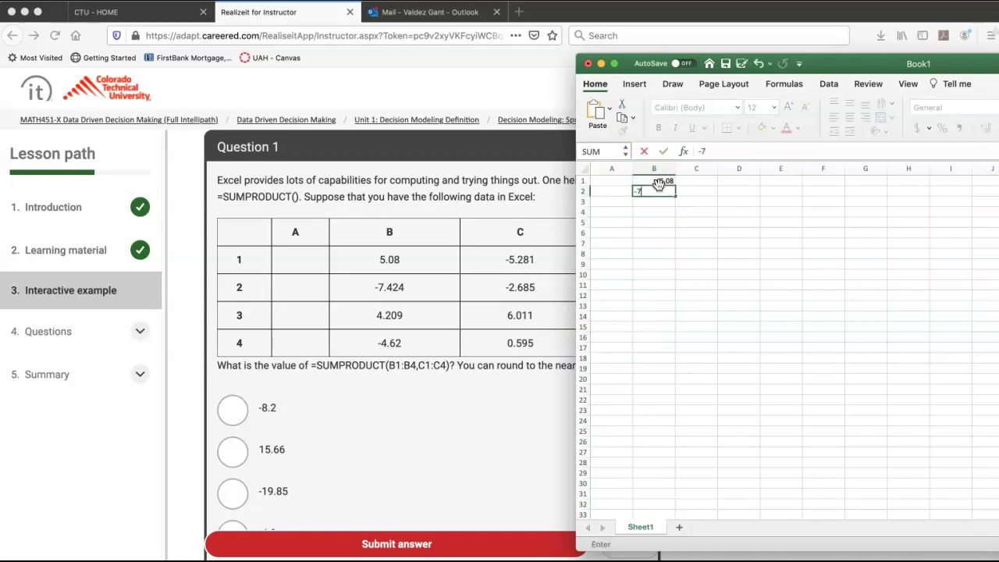
text(7.424)
key(Return)
text(4.)
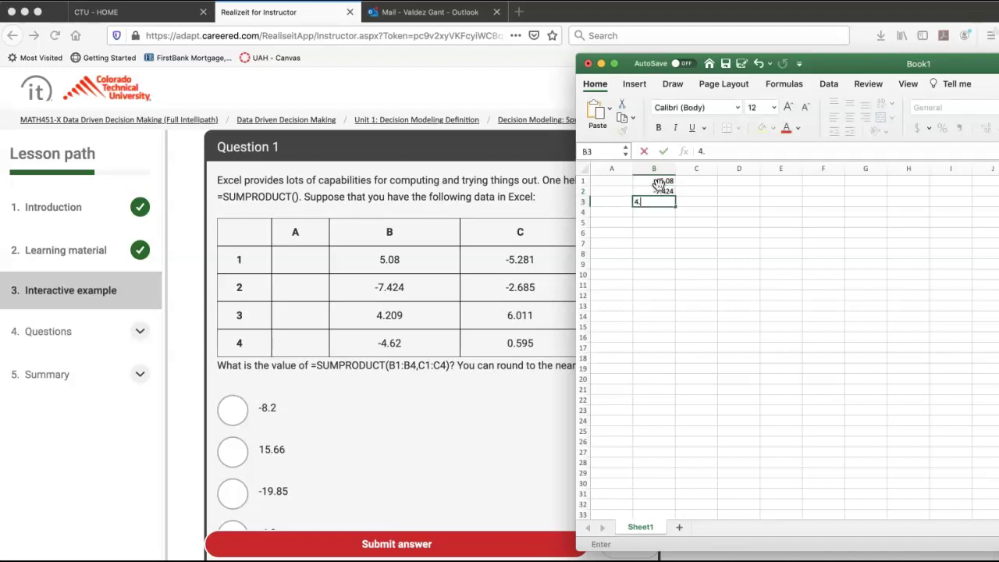
key(Return)
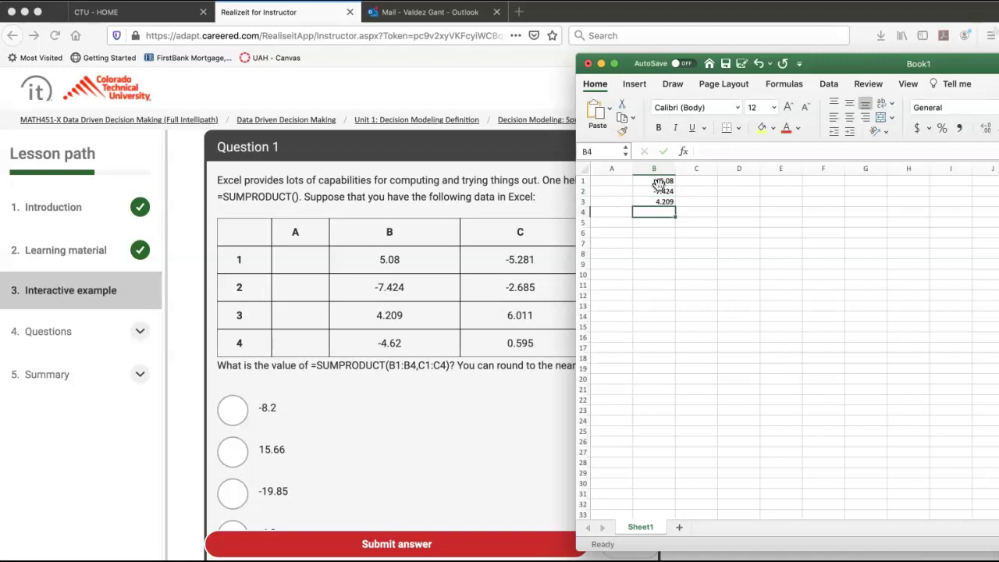
text(-4.62)
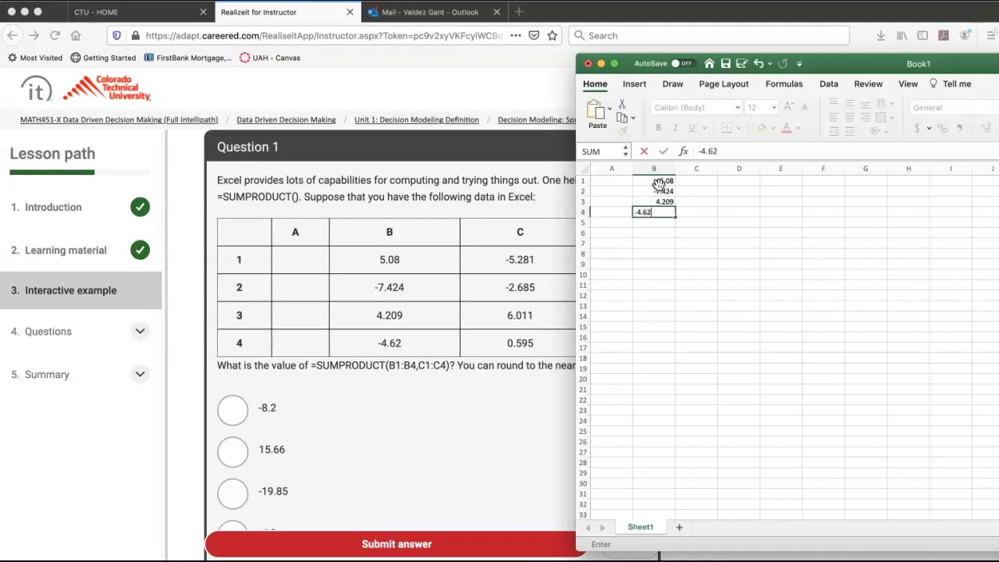
key(Return)
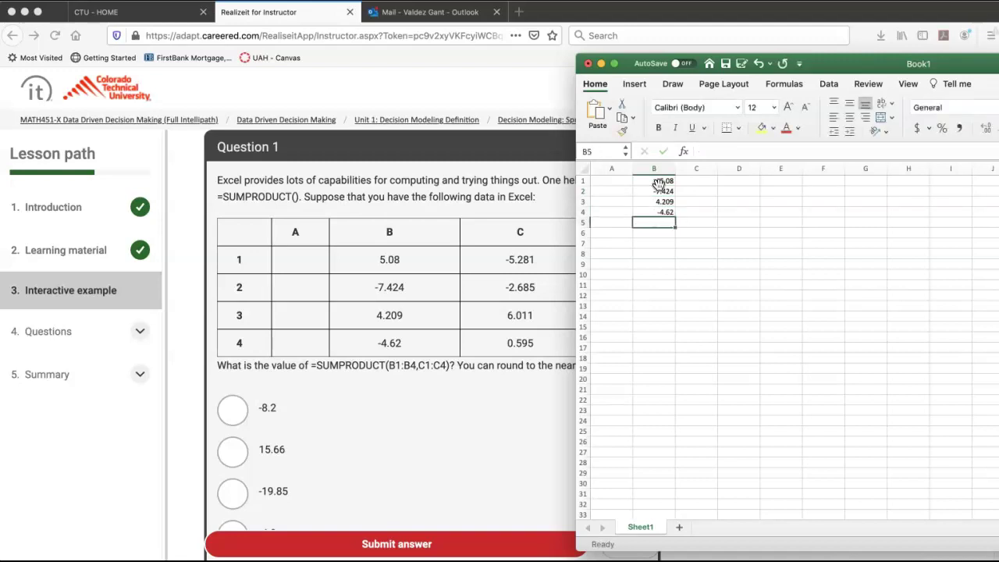
Step: Enter the question's column C values -5.281, -2.685, 6.011 and 0.595 in cells C1 through C4
key(Right)
key(Up)
key(Up)
key(Up)
key(Up)
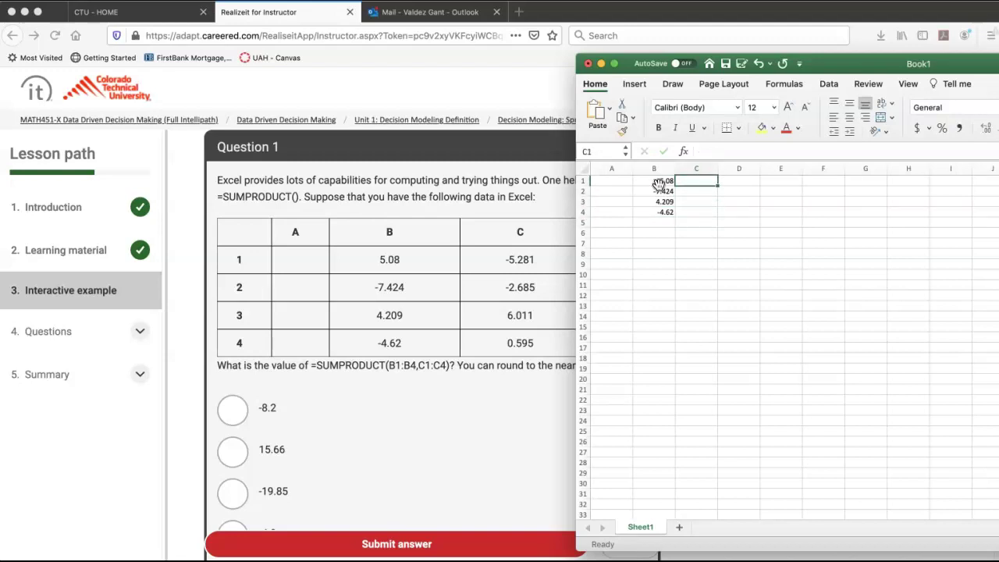
text(-5.)
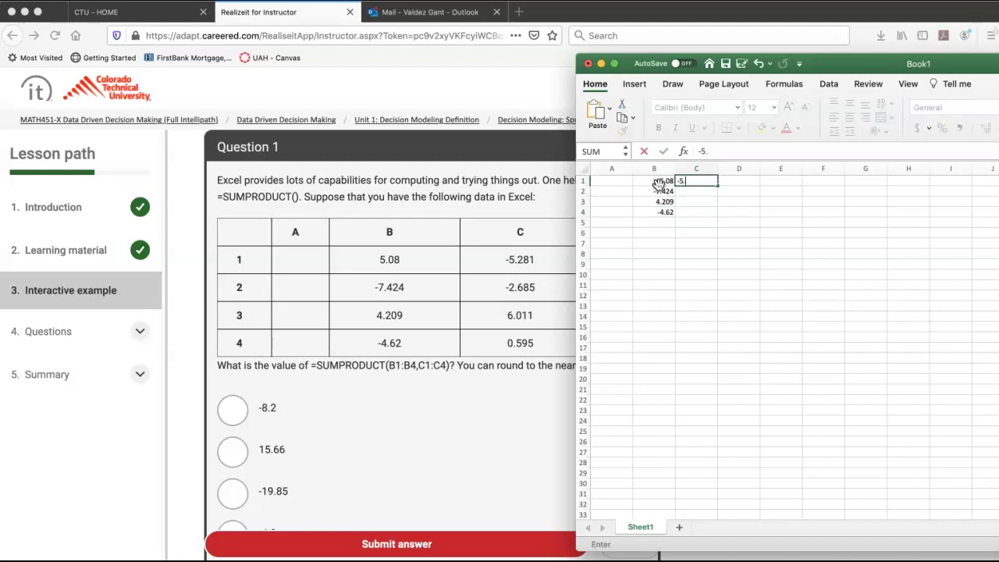
text(281)
key(Return)
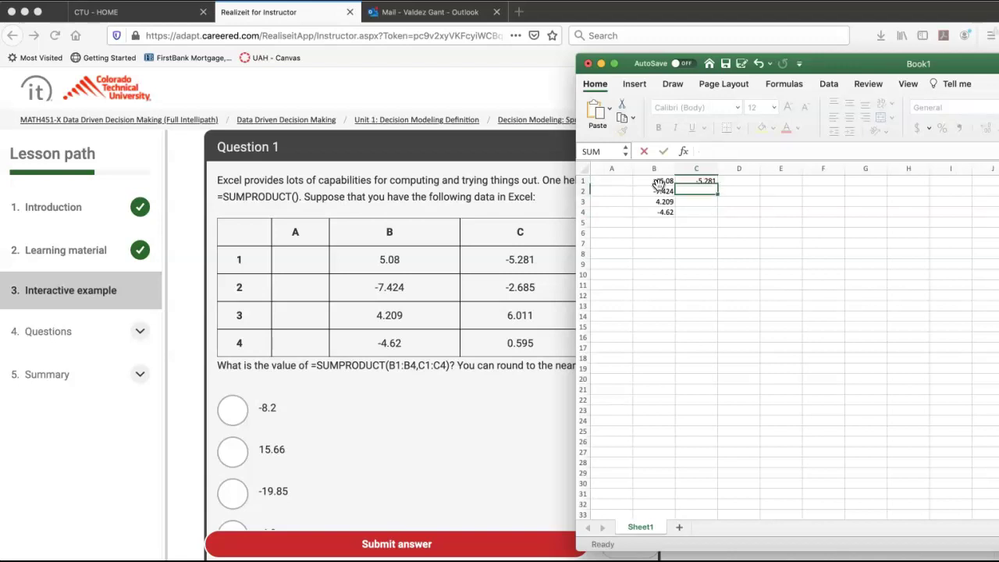
text(-2)
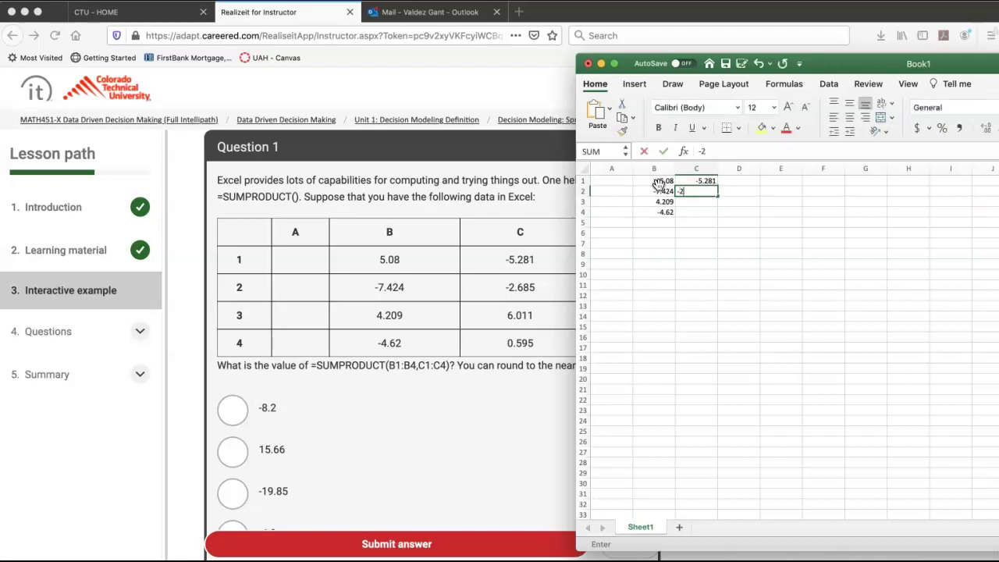
text(.685)
key(Return)
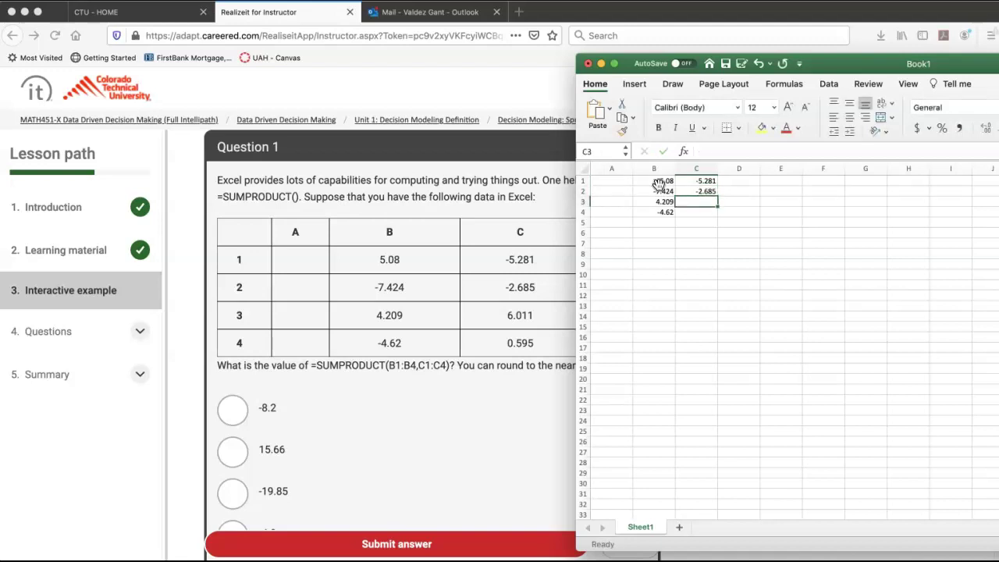
text(6.011)
key(Return)
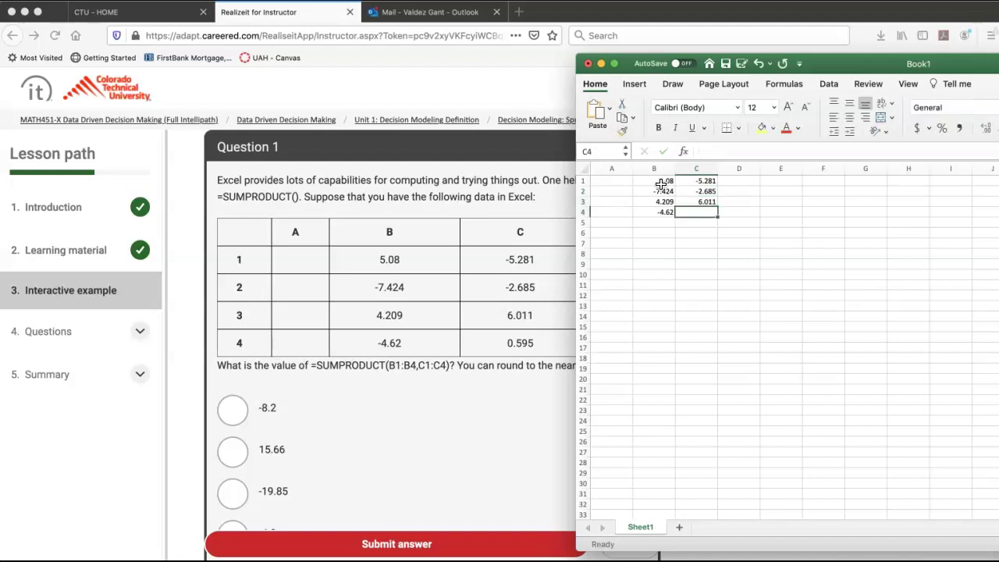
text(0.59)
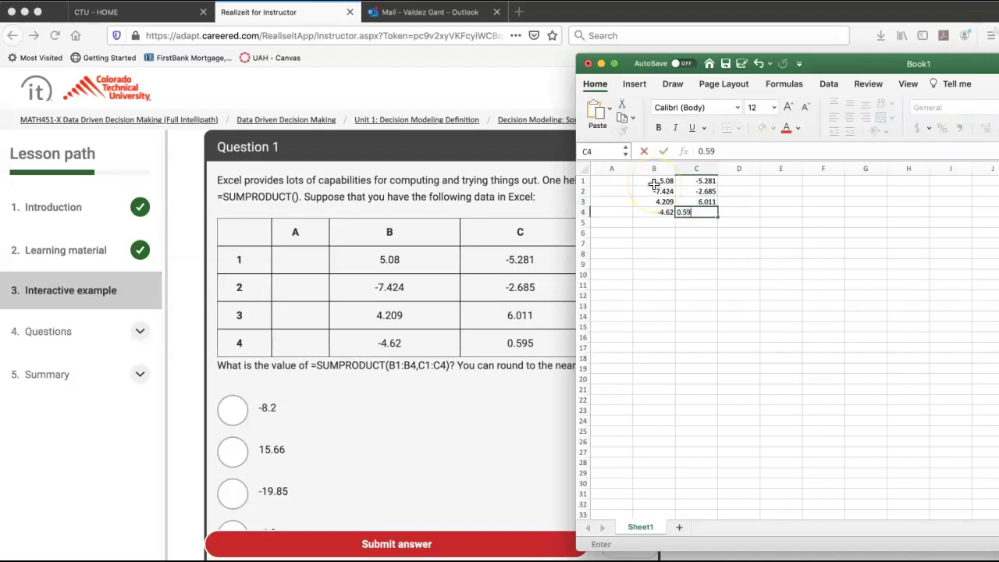
text(5)
key(Return)
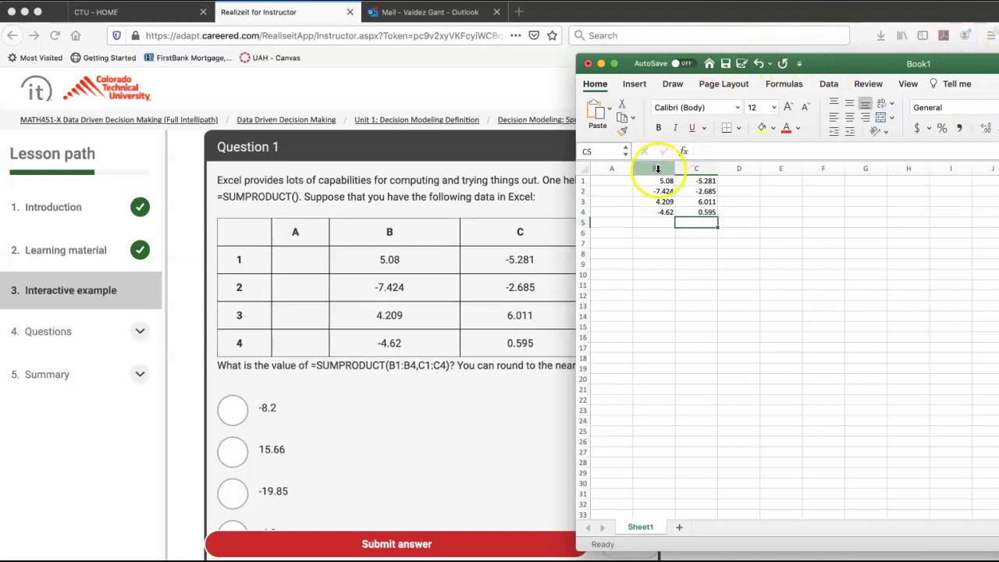
Step: Move and resize the workbook window so the question text and answers stay visible below it, and zoom the sheet to 181%
drag(813, 60, 771, 68)
drag(753, 59, 826, 63)
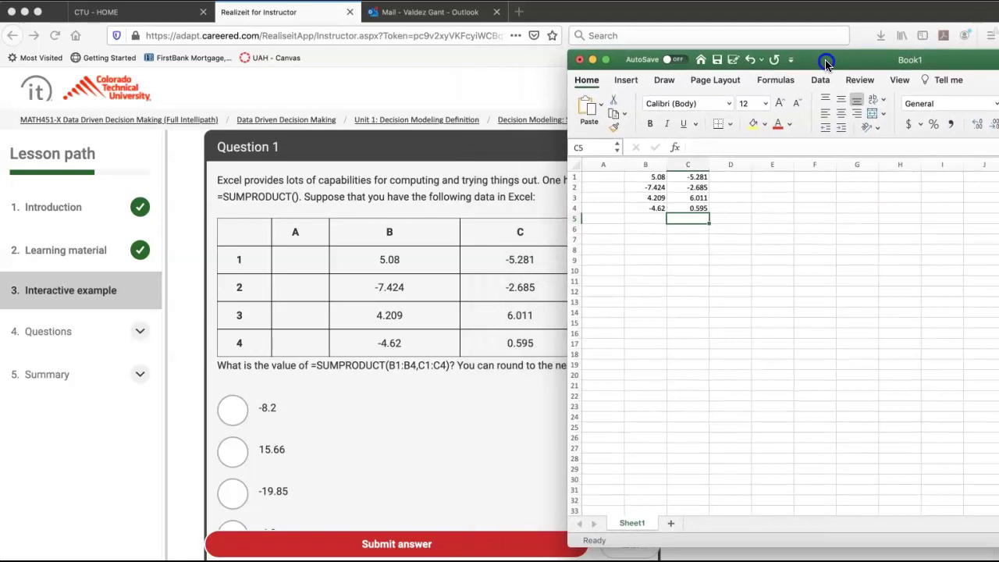
drag(826, 63, 826, 64)
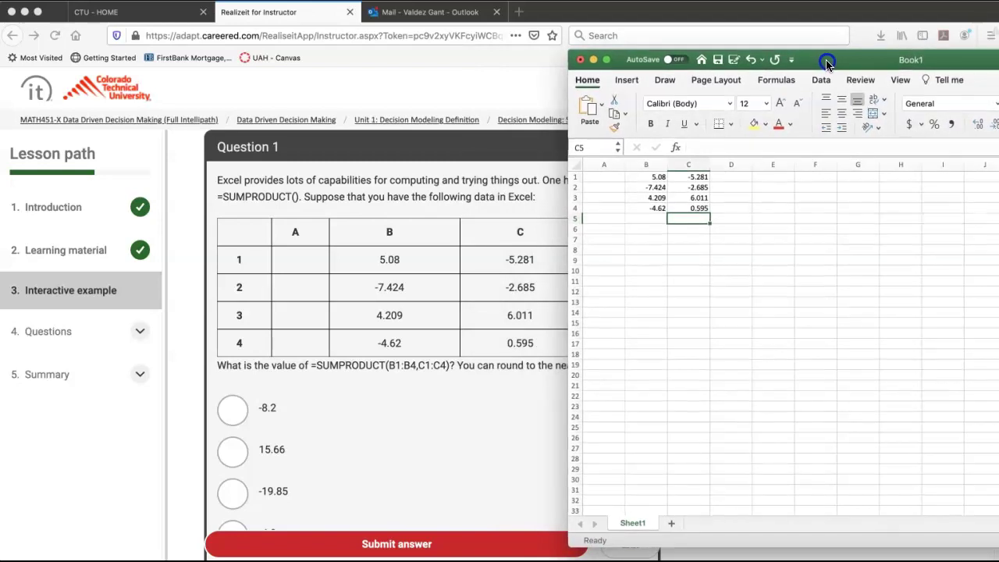
drag(826, 63, 827, 64)
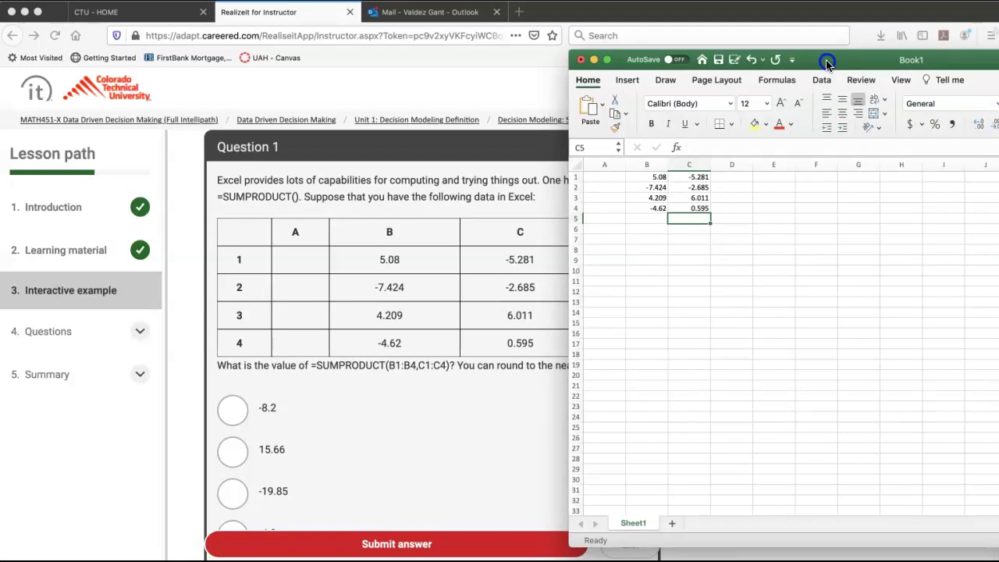
drag(826, 63, 470, 28)
drag(663, 515, 632, 317)
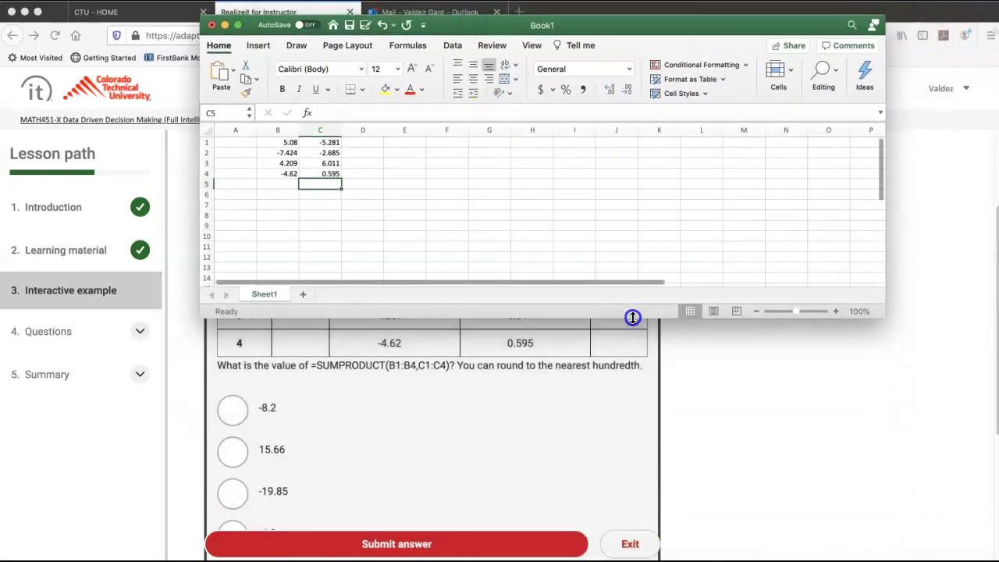
drag(796, 310, 802, 311)
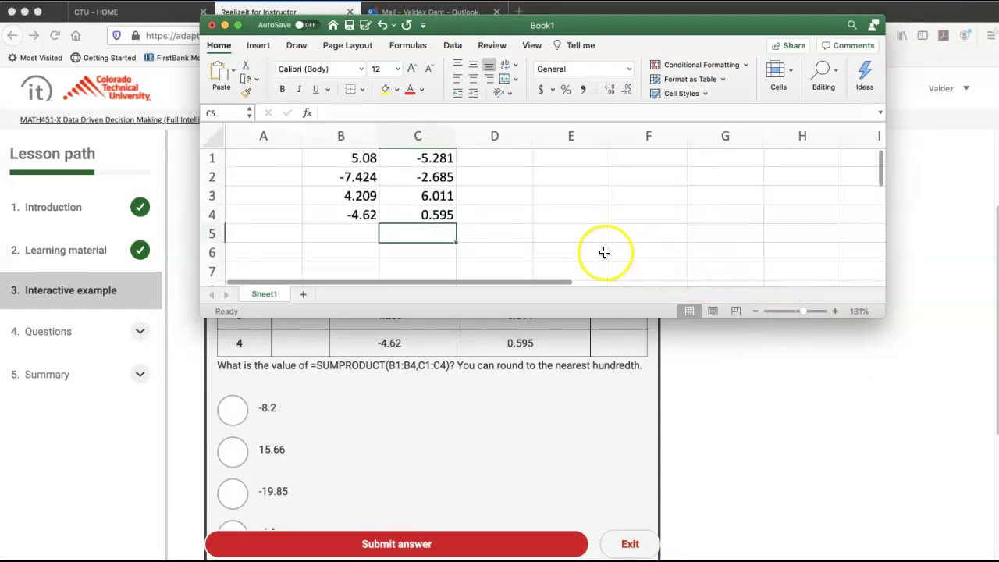
drag(877, 314, 905, 341)
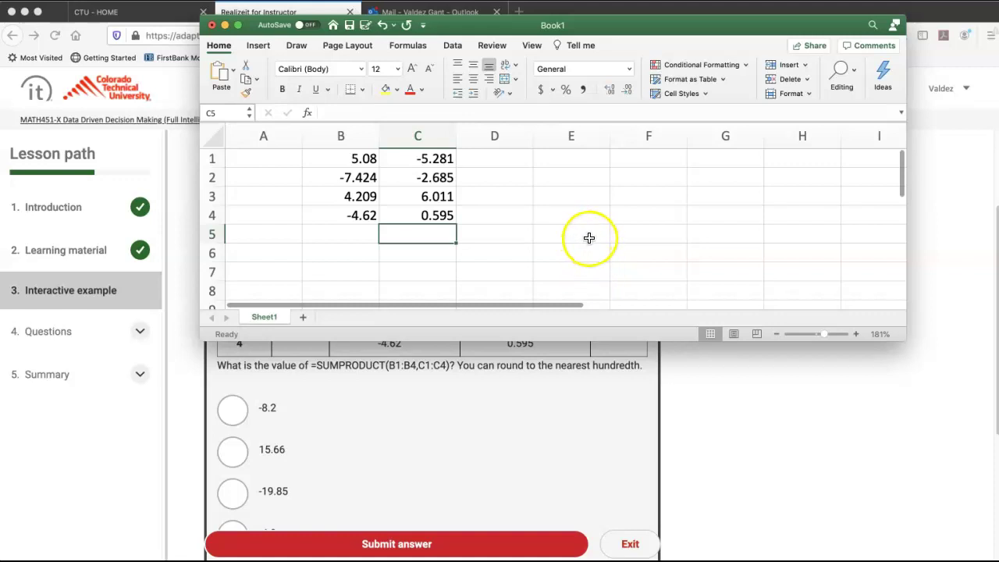
Step: Enter the formula =SUMPRODUCT(B1:B4,C1:C4) in cell E1, picking both column ranges from the sheet
click(546, 158)
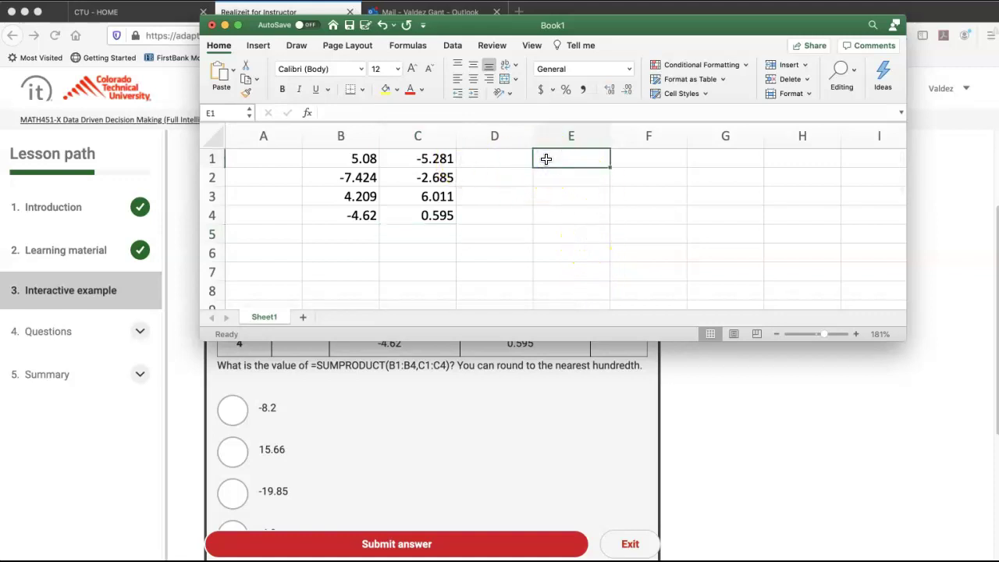
text(=SUMPRIO)
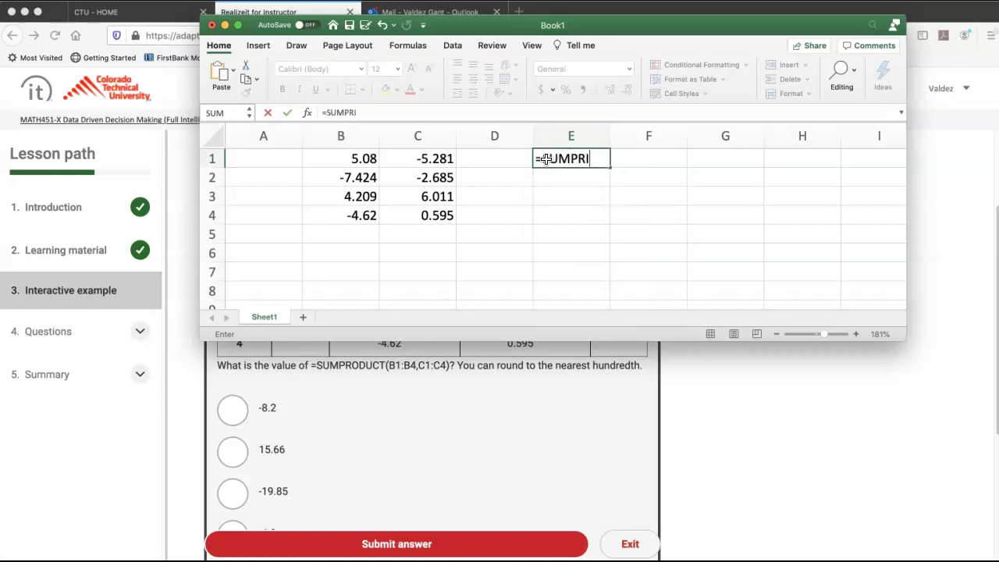
key(BackSpace)
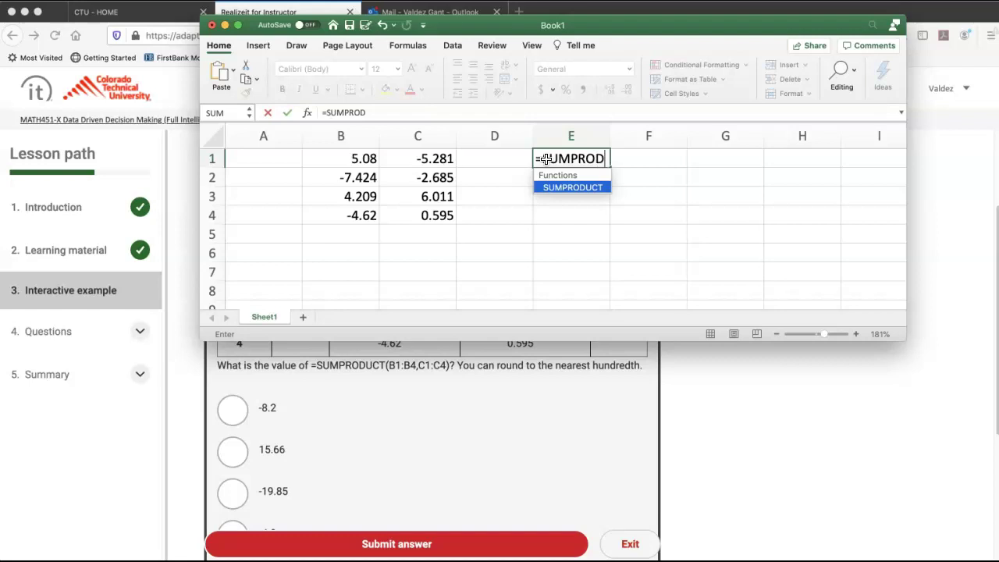
text(ODUCT()
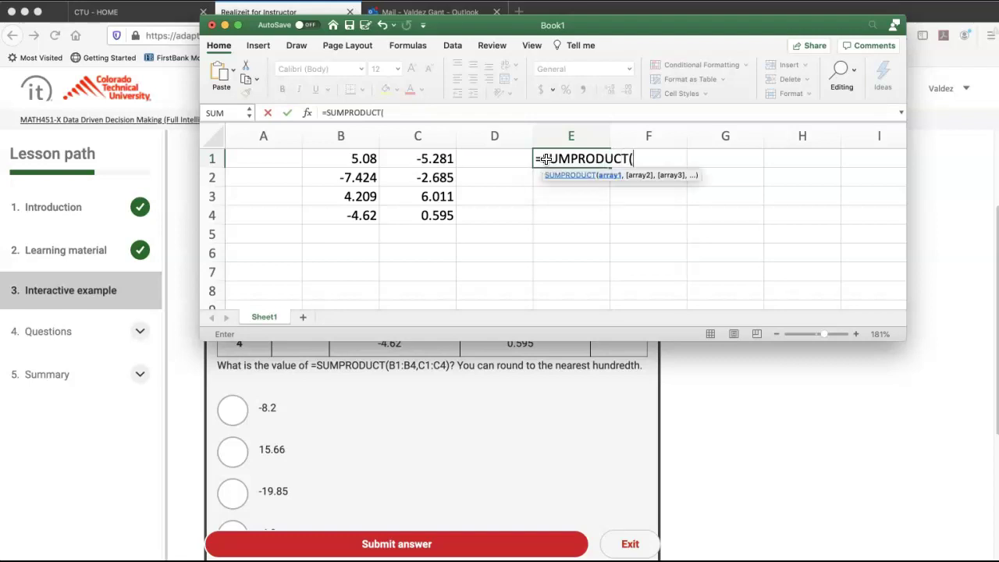
click(553, 159)
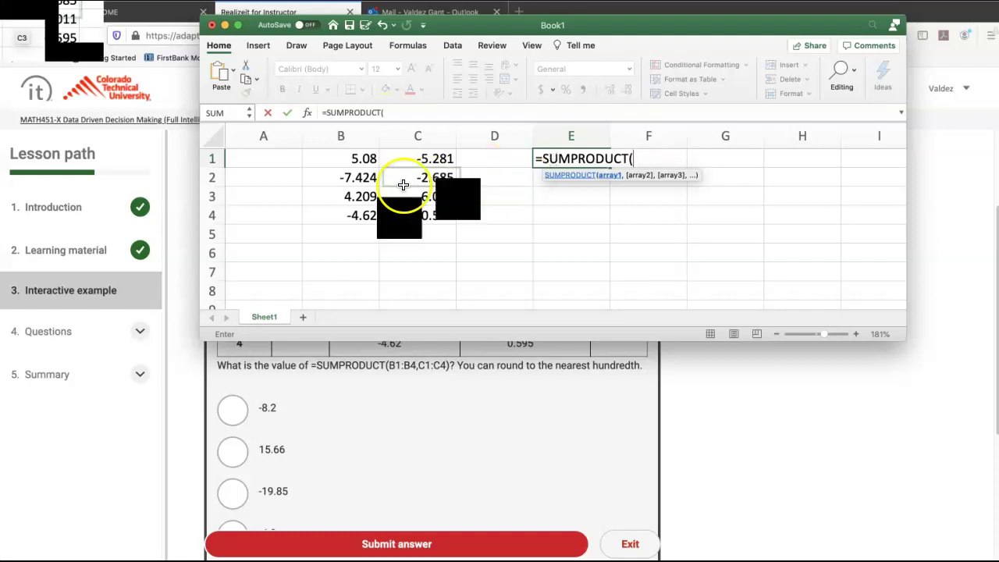
click(350, 159)
drag(351, 159, 350, 211)
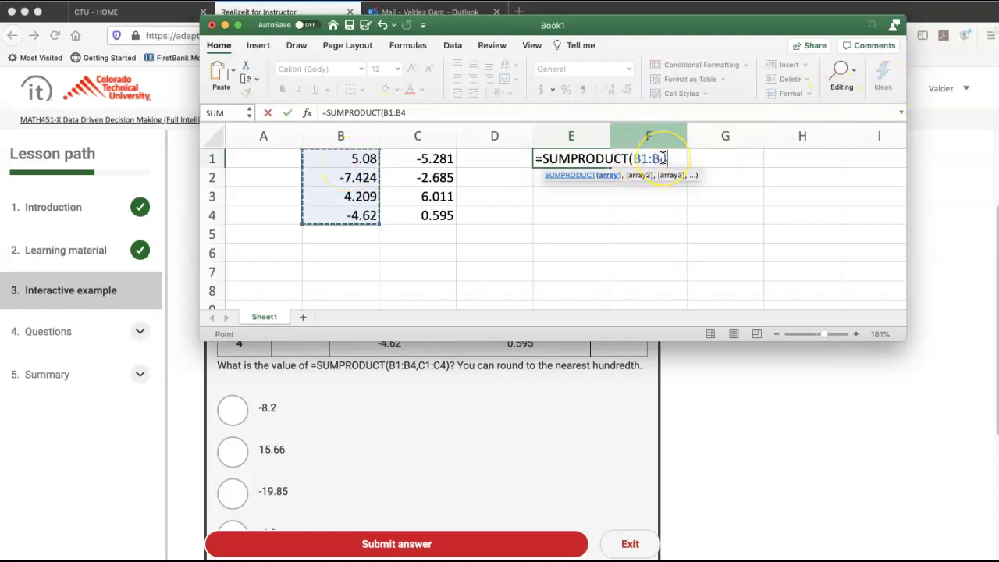
text(,)
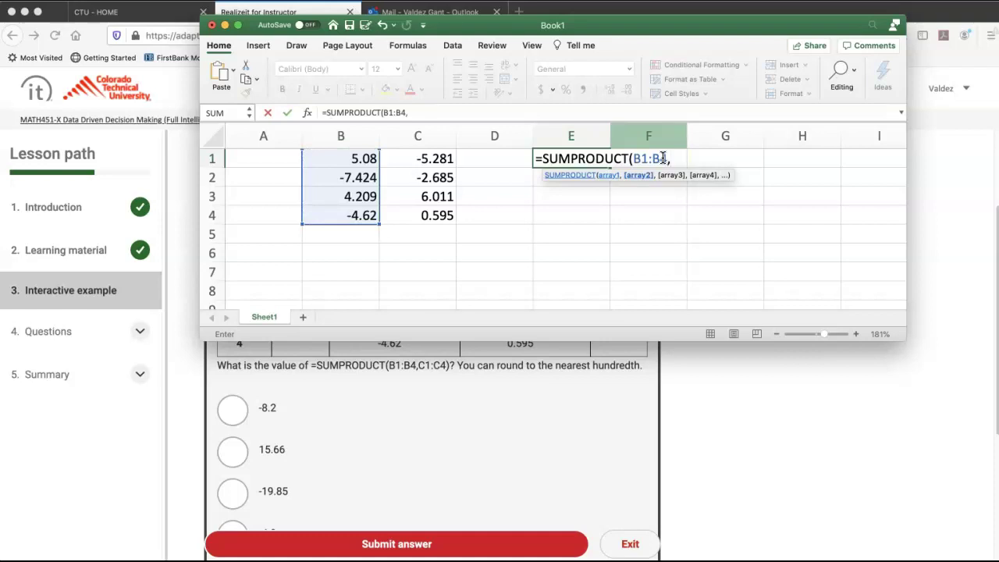
click(436, 159)
drag(436, 162, 431, 217)
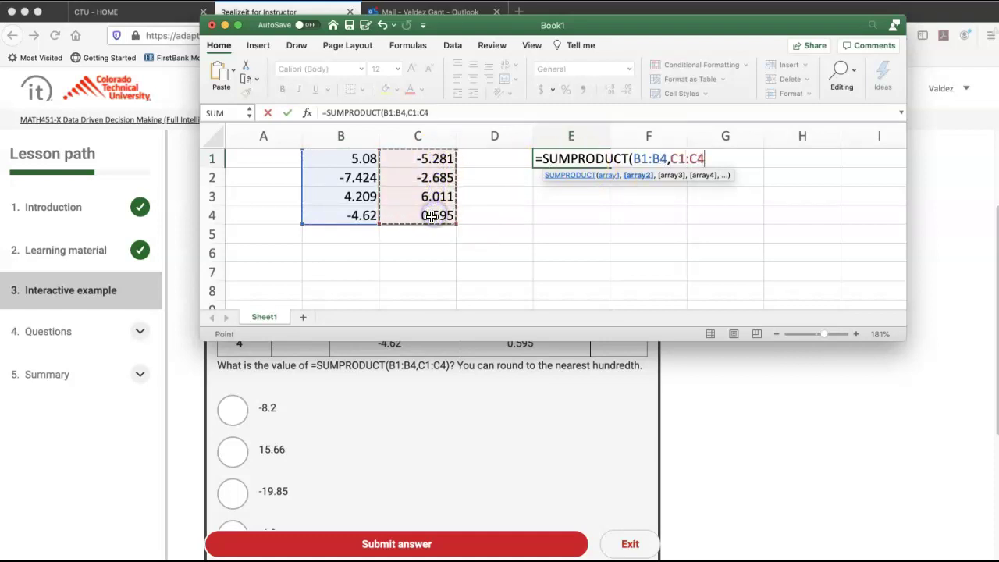
text())
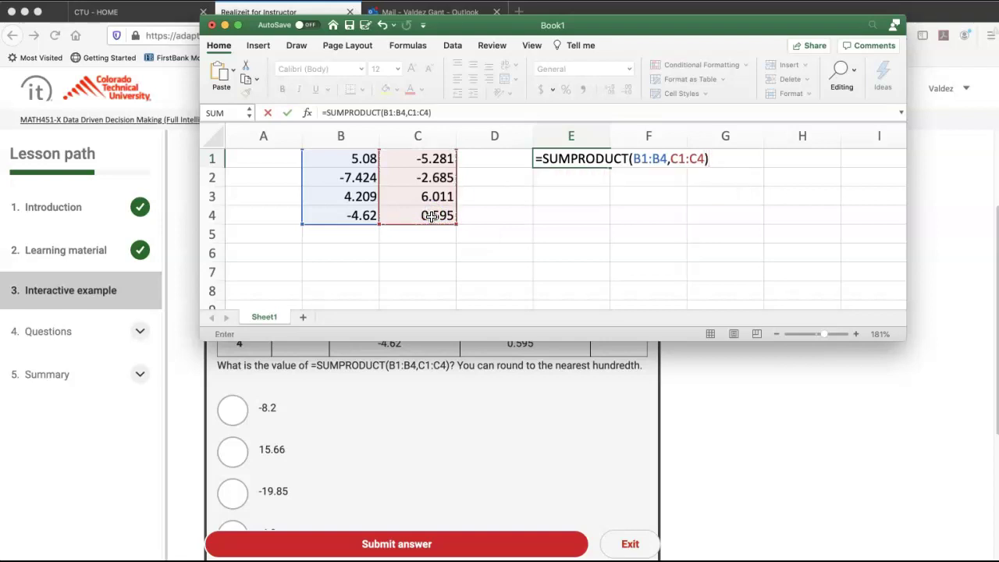
key(Return)
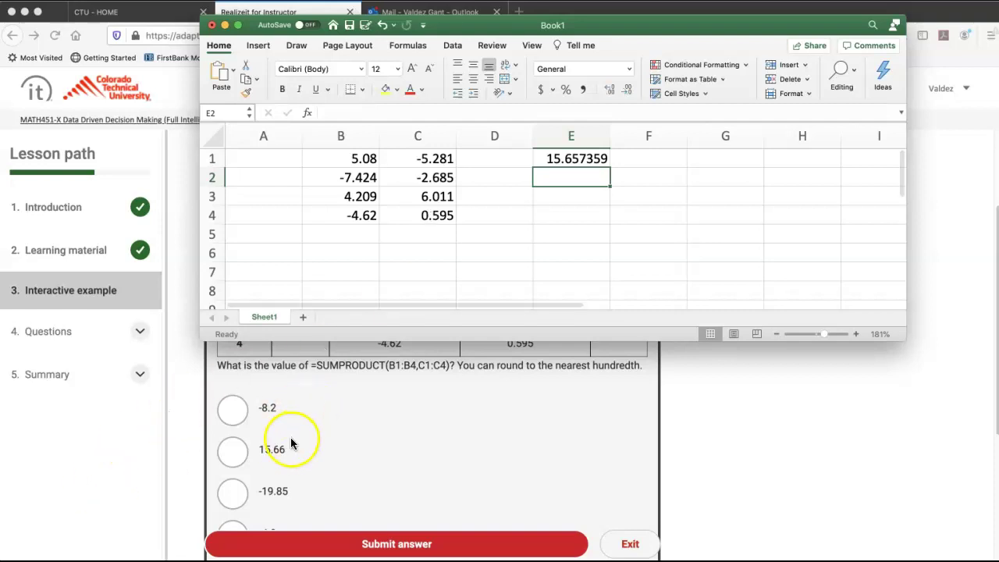
Step: Bring all answer choices into view and format cell E1 as a Number with 2 decimal places
scroll(283, 460, down, 1)
scroll(283, 487, down, 1)
scroll(281, 468, up, 2)
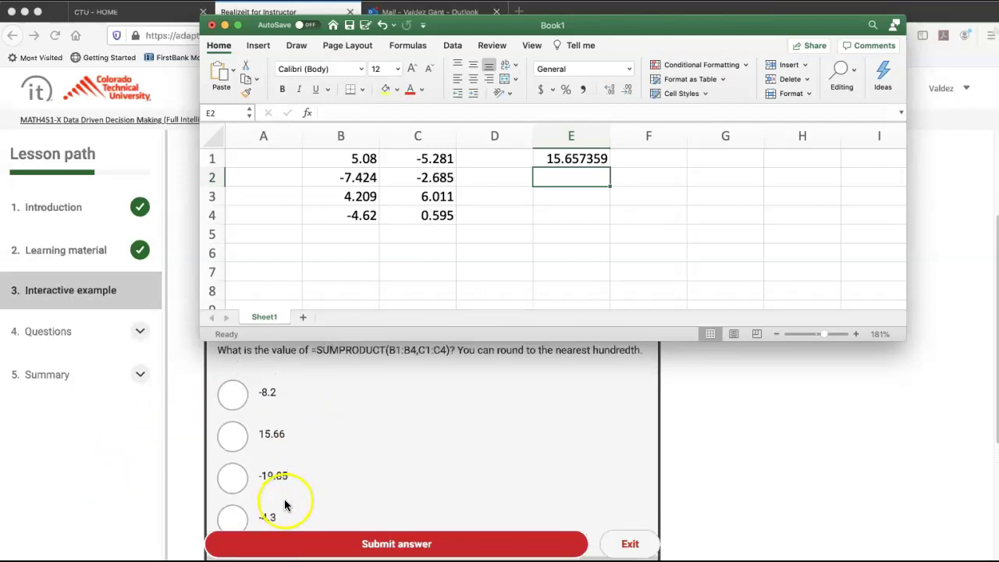
scroll(273, 425, down, 1)
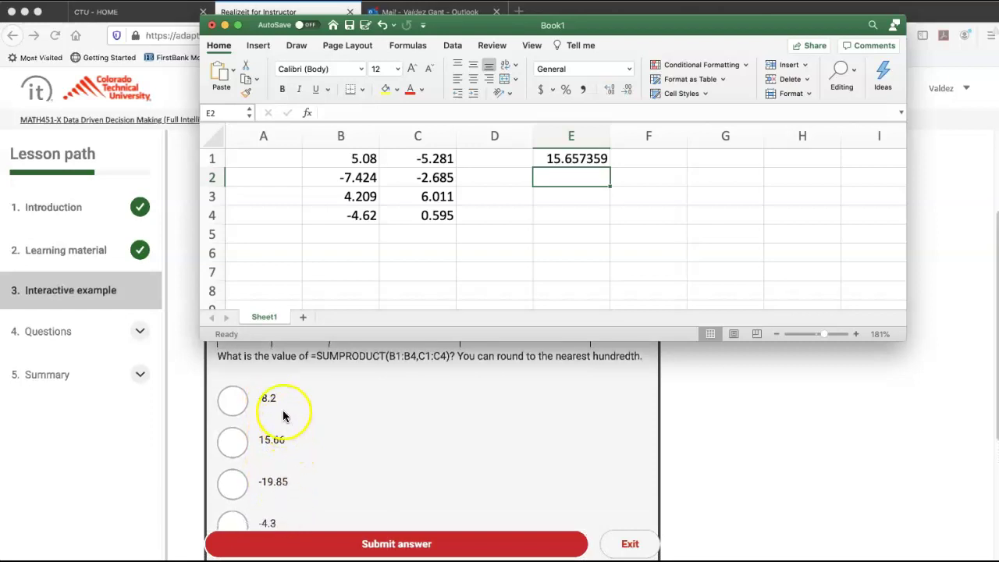
scroll(277, 468, down, 1)
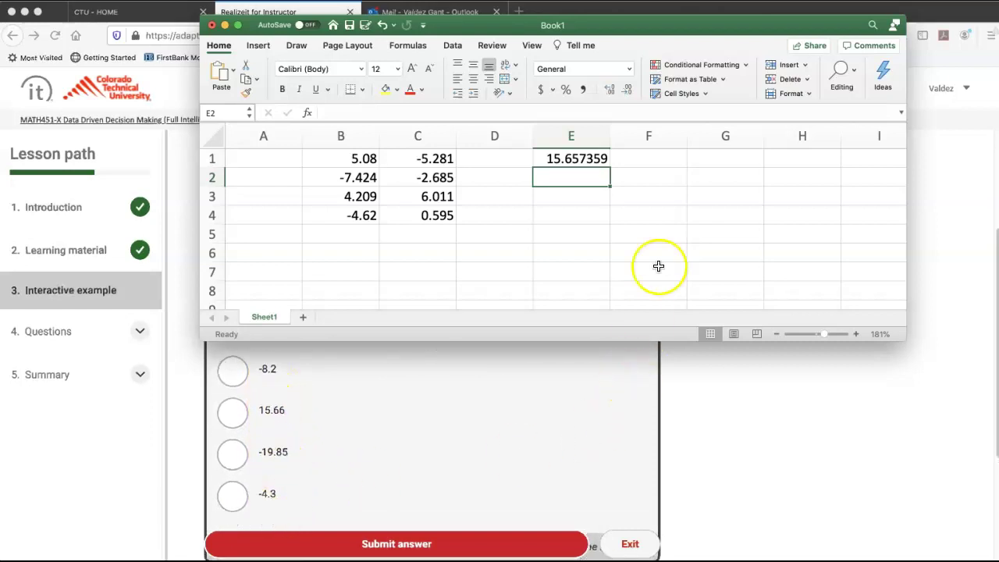
click(577, 159)
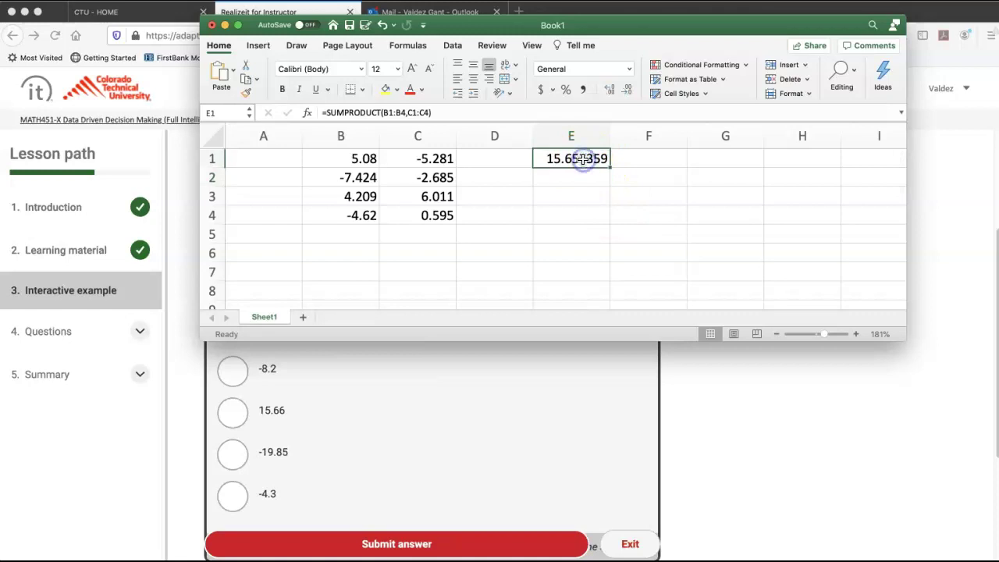
right_click(581, 159)
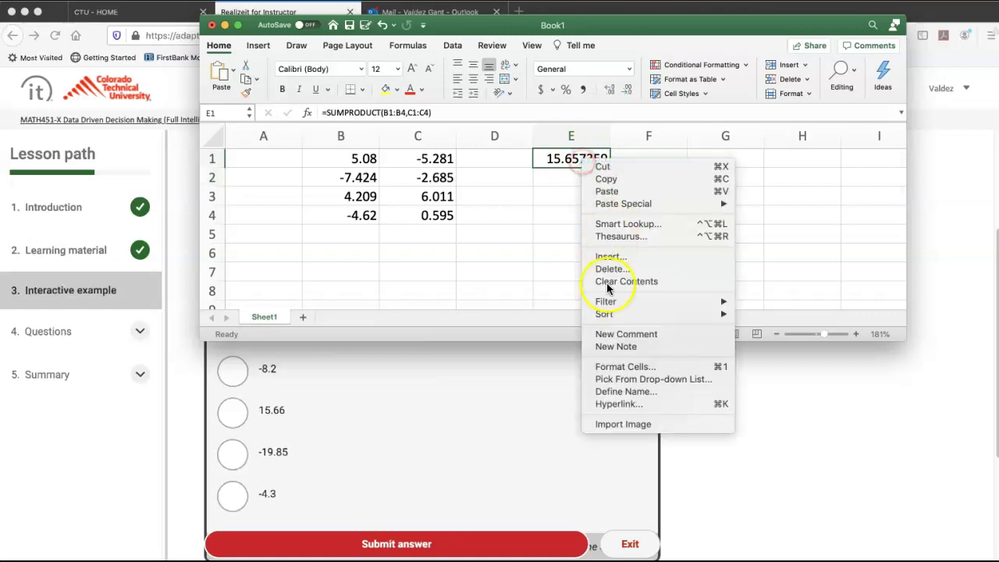
click(622, 366)
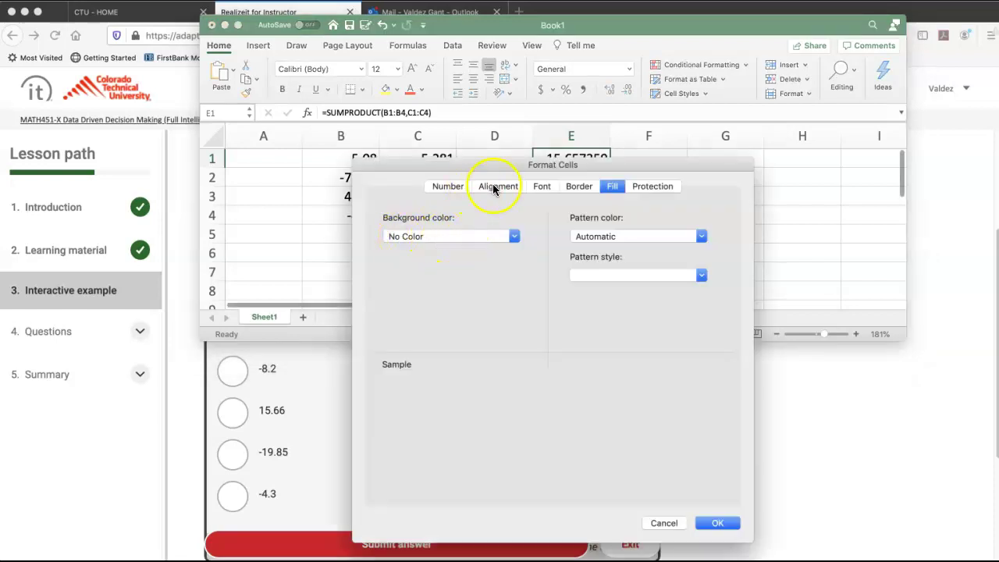
click(460, 189)
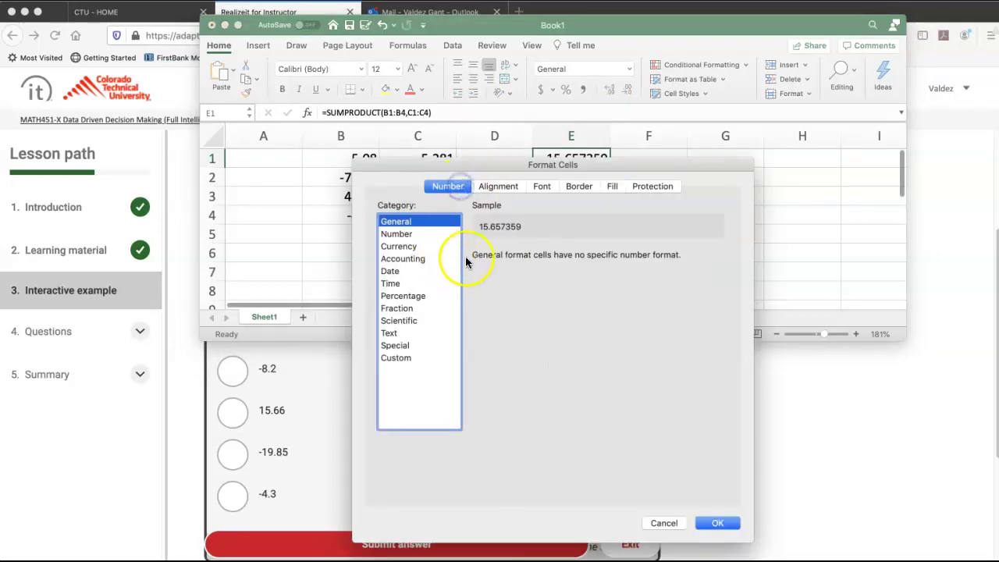
click(399, 234)
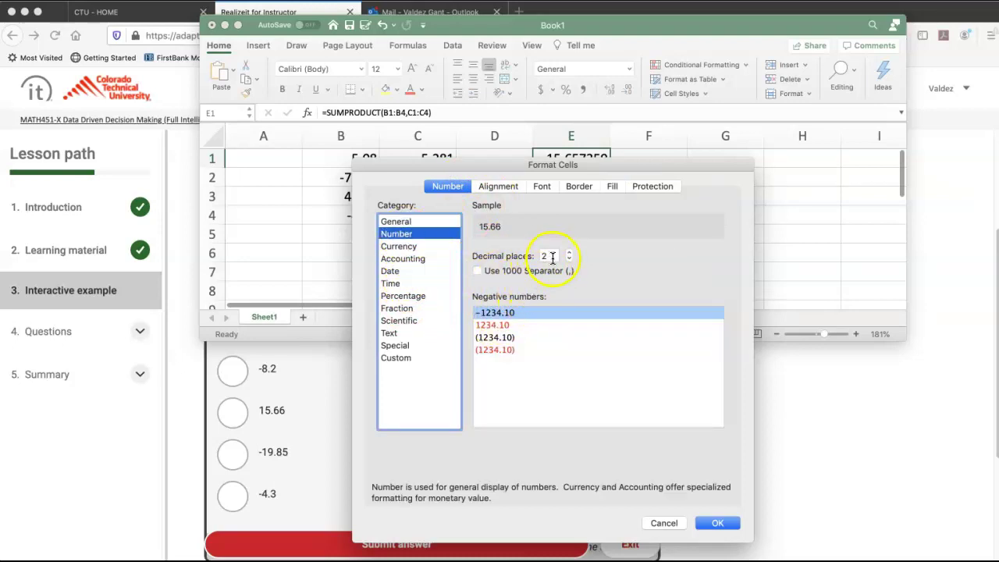
click(714, 523)
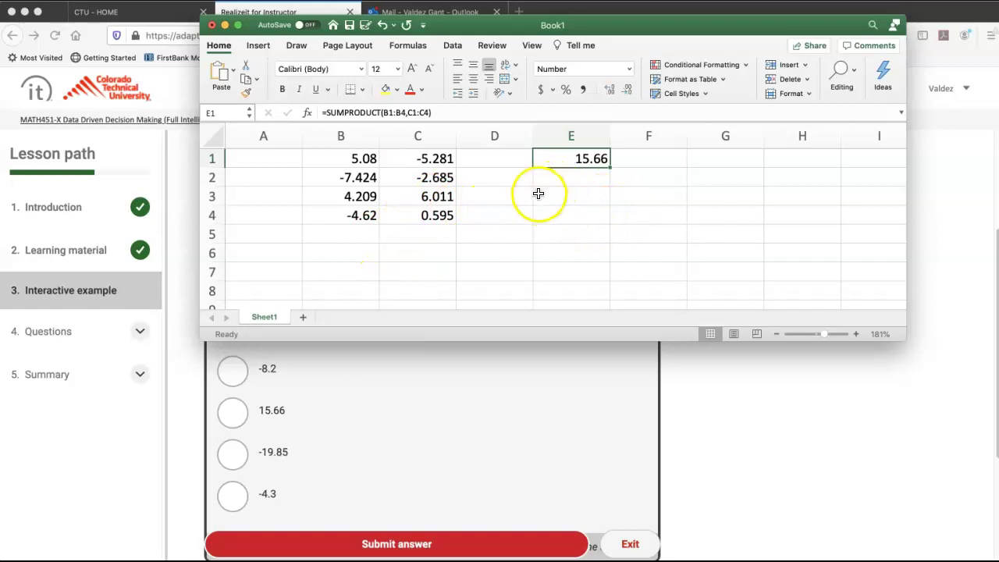
Step: Inspect the SUMPRODUCT formula in E1 and the two ranges it references, leaving the formula as it is
click(584, 159)
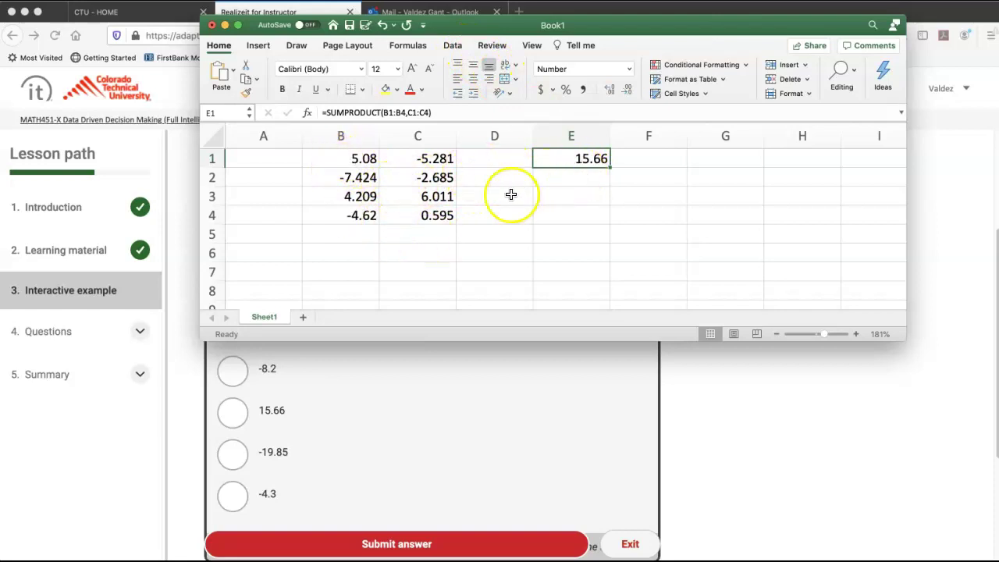
click(426, 111)
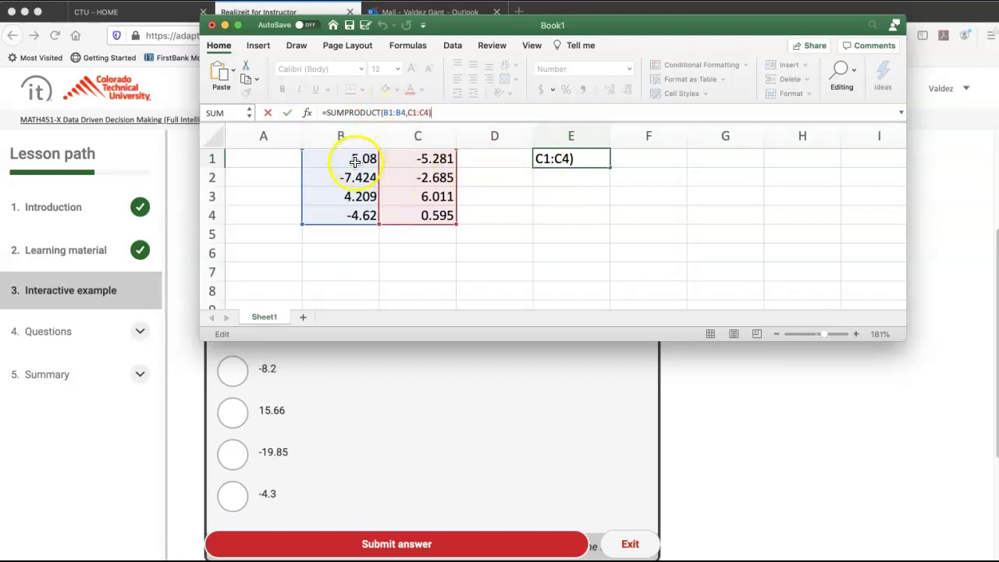
key(ctrl+Return)
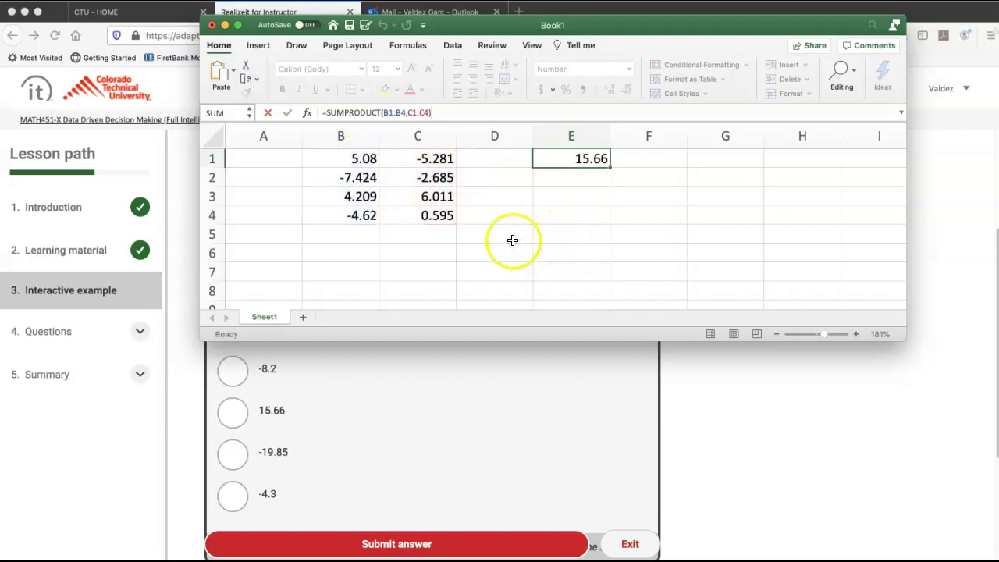
click(512, 240)
Step: Go through the paired values in columns B and C row by row, from row 1 to row 4
click(363, 158)
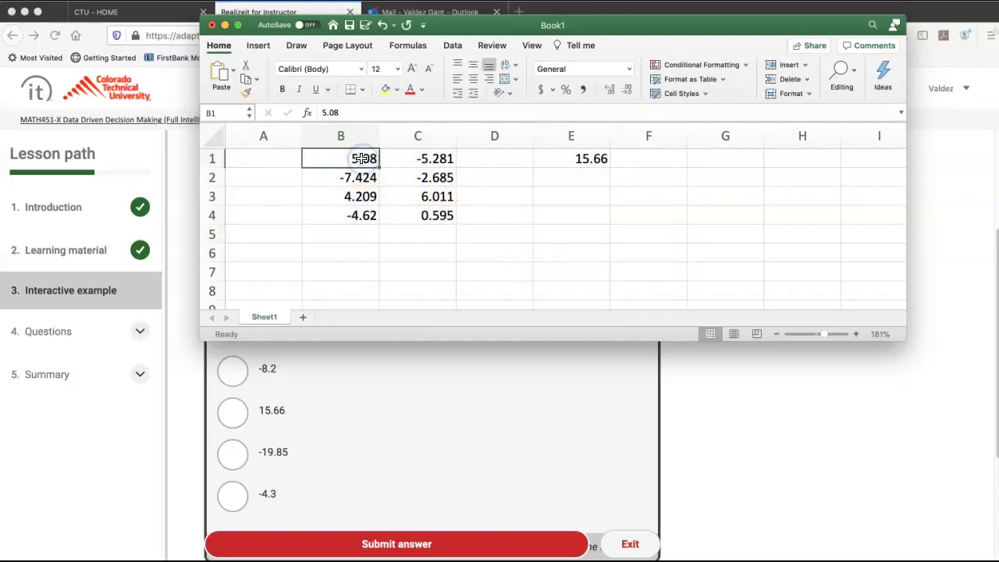
click(424, 158)
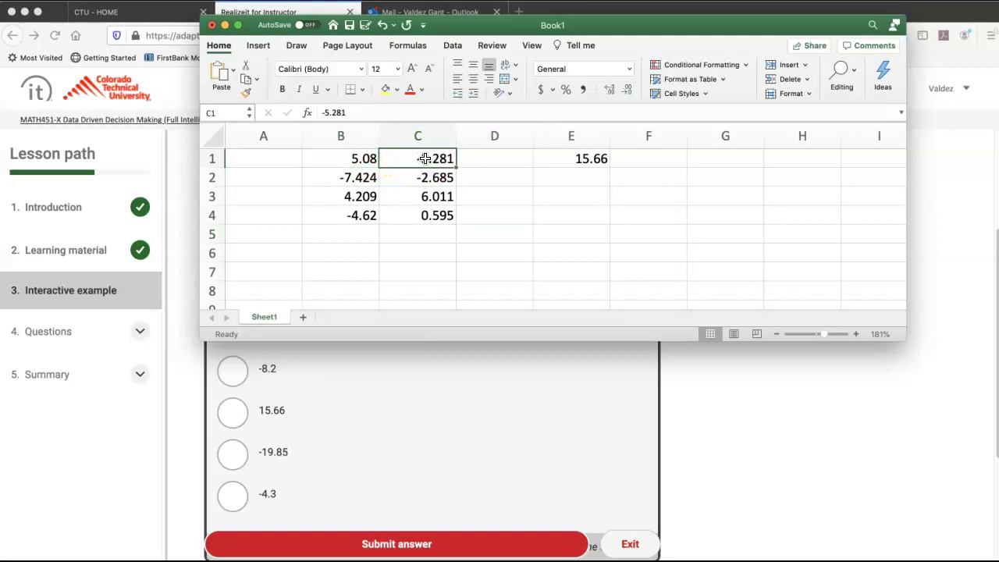
click(357, 178)
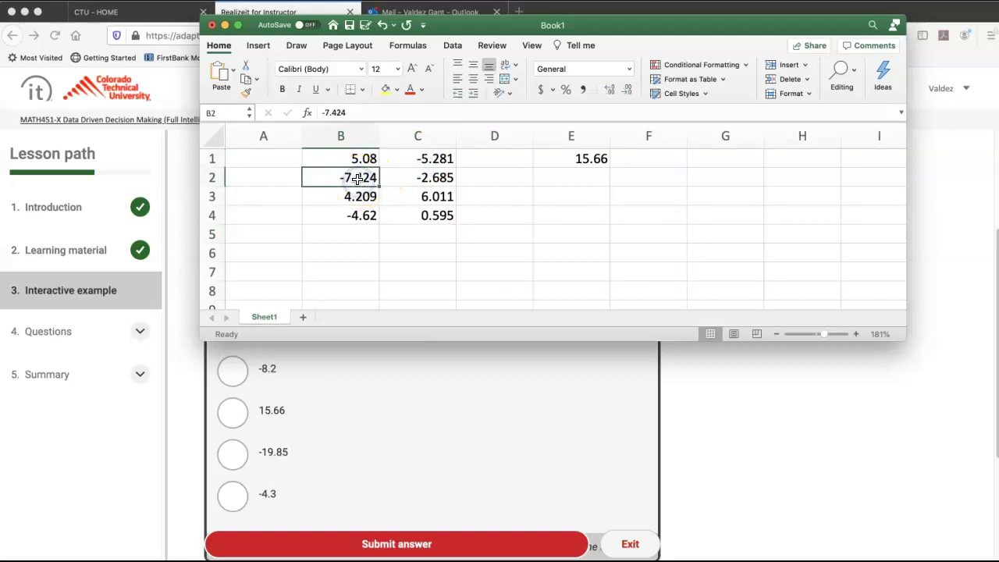
click(408, 177)
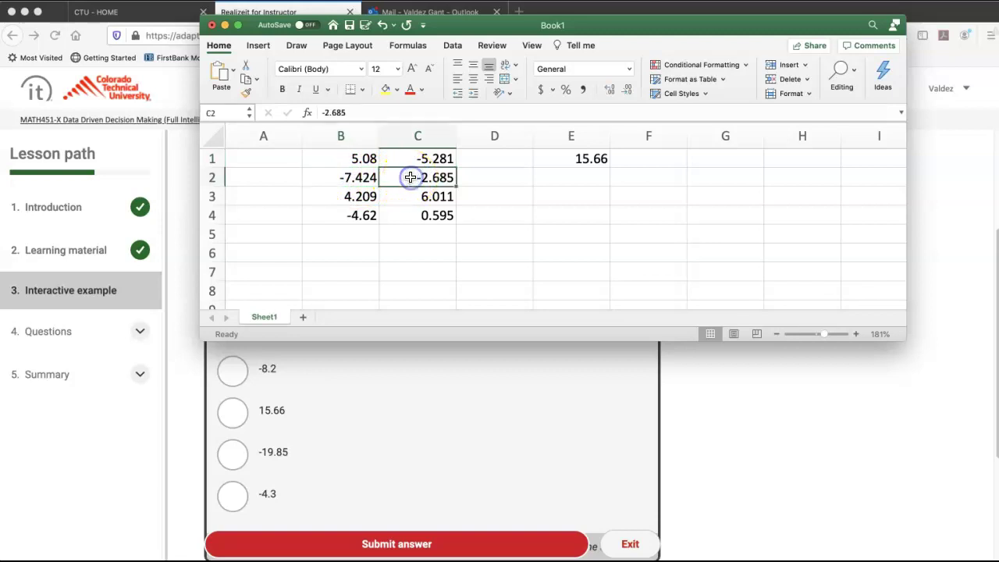
click(360, 197)
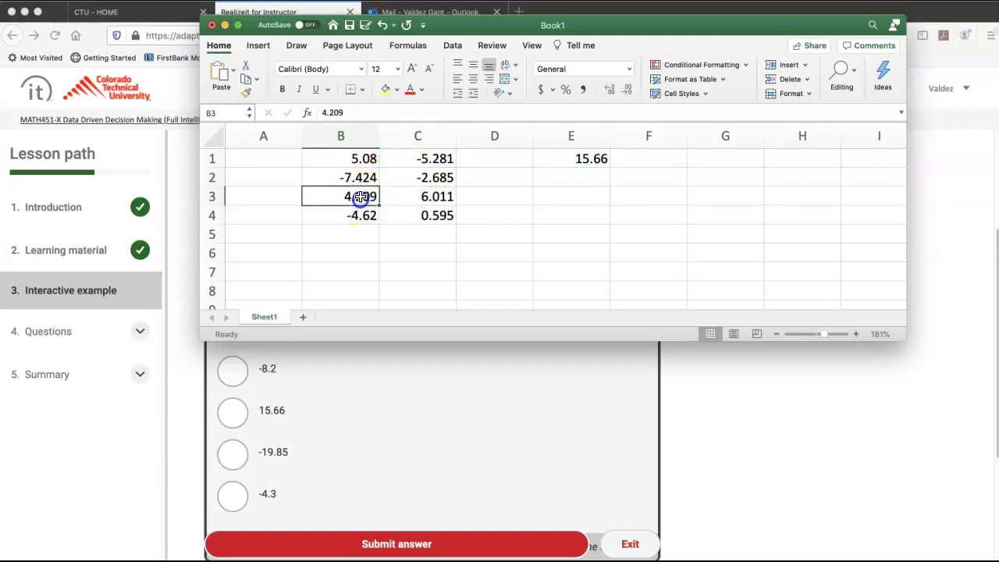
click(415, 195)
click(363, 217)
click(416, 216)
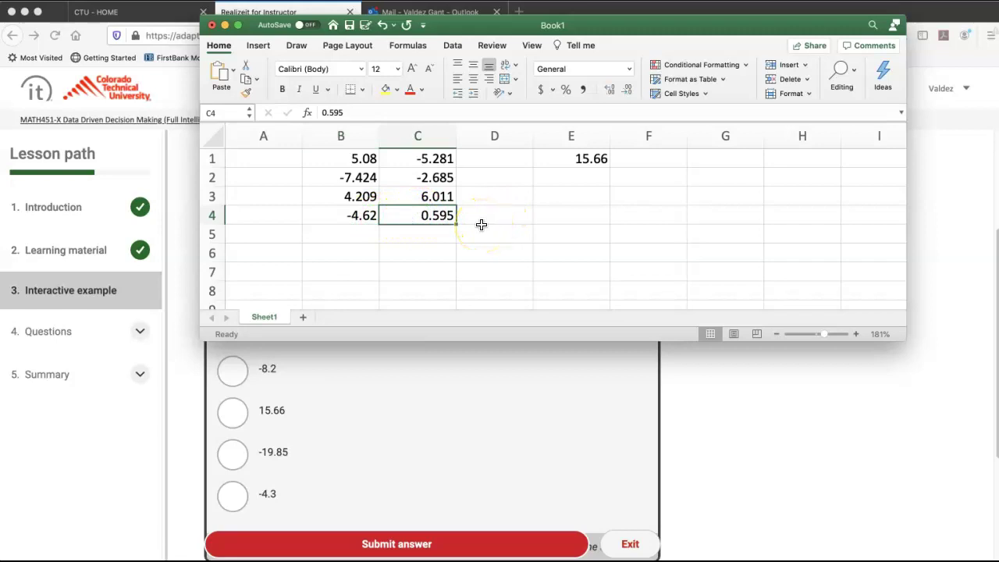
click(577, 215)
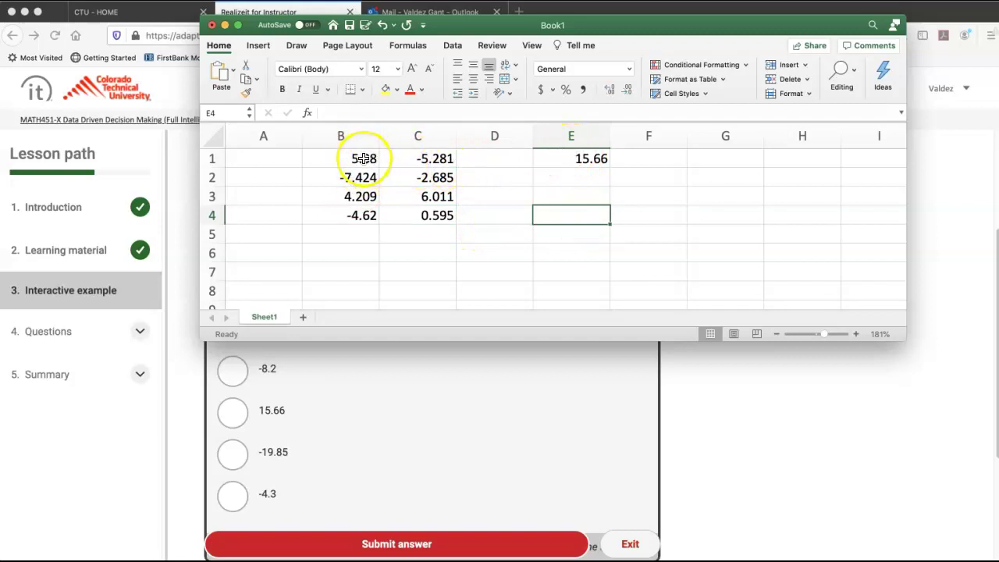
Step: Enter the formula =B1*C1 in cell D1 to multiply the first pair of values
click(484, 160)
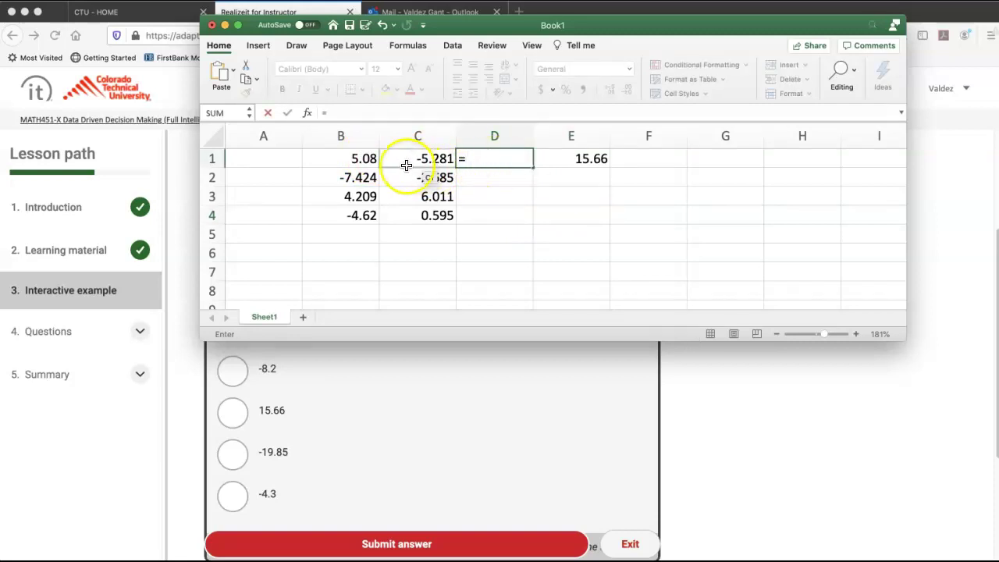
click(367, 161)
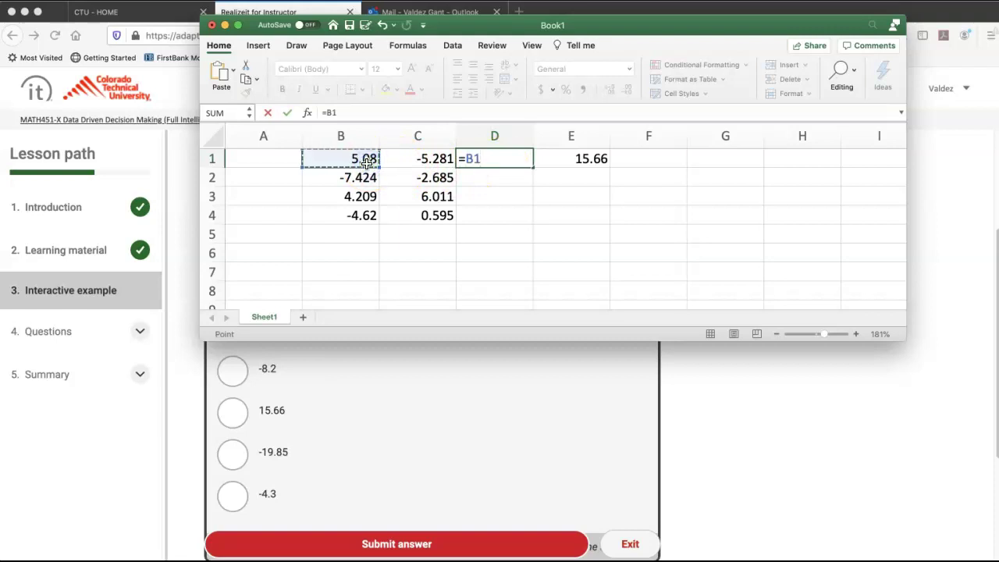
text(*)
click(432, 161)
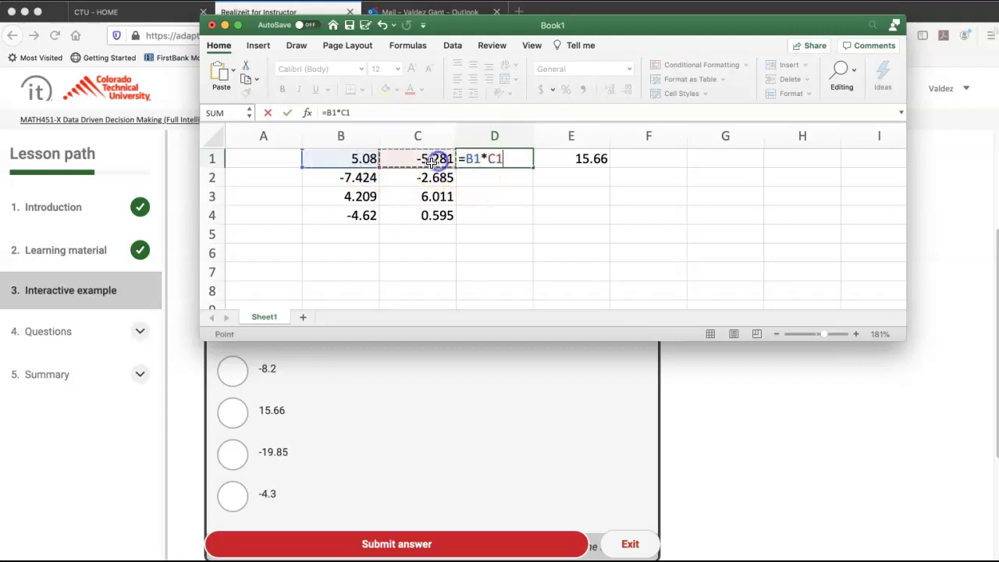
key(Return)
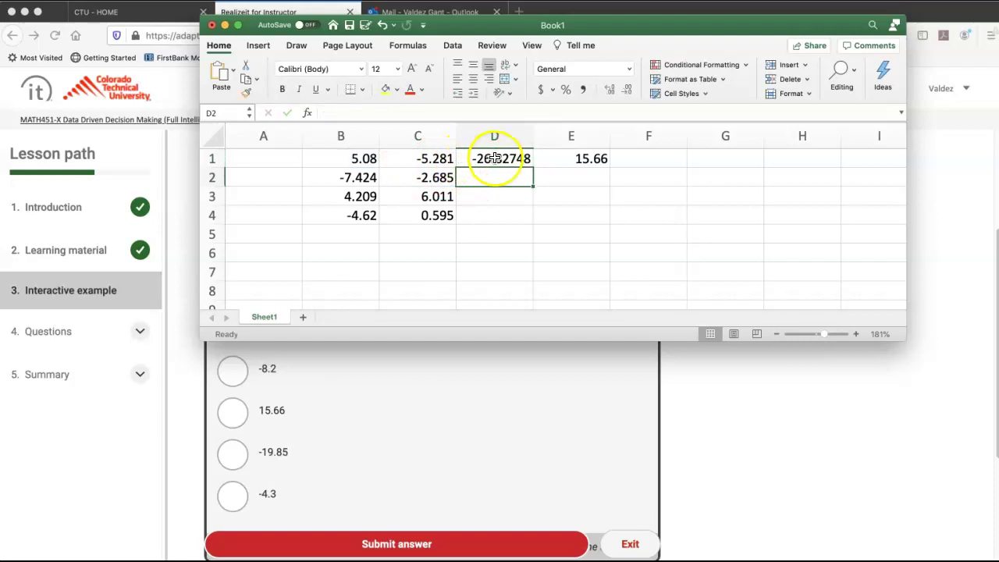
Step: Copy the multiplication formula from D1 into cells D2 through D4
click(483, 158)
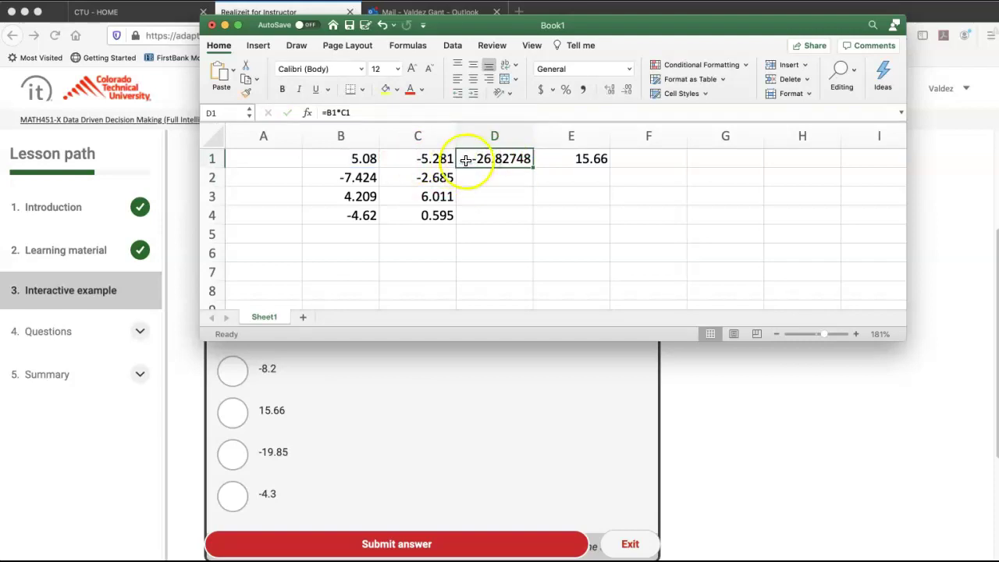
right_click(488, 159)
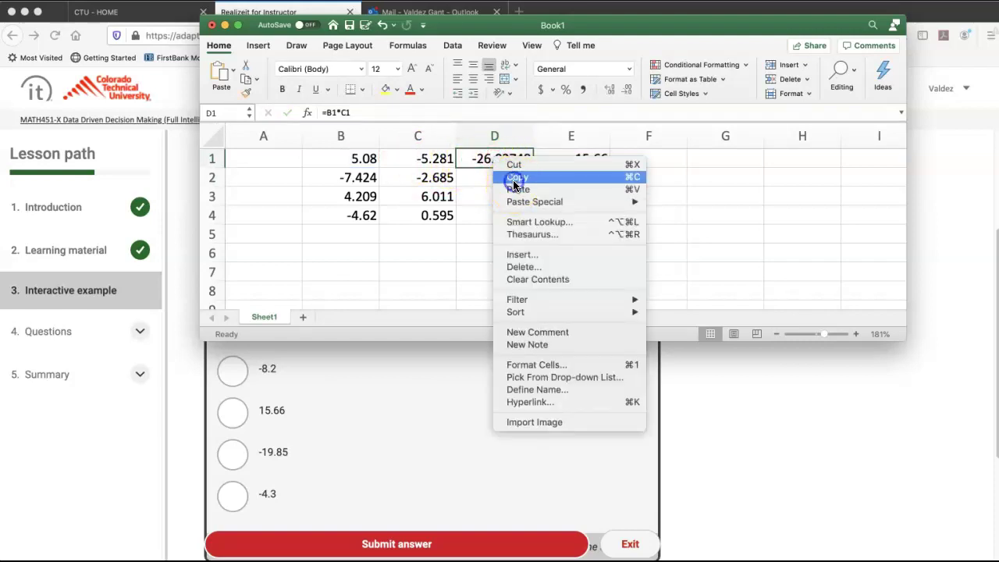
click(515, 180)
click(480, 177)
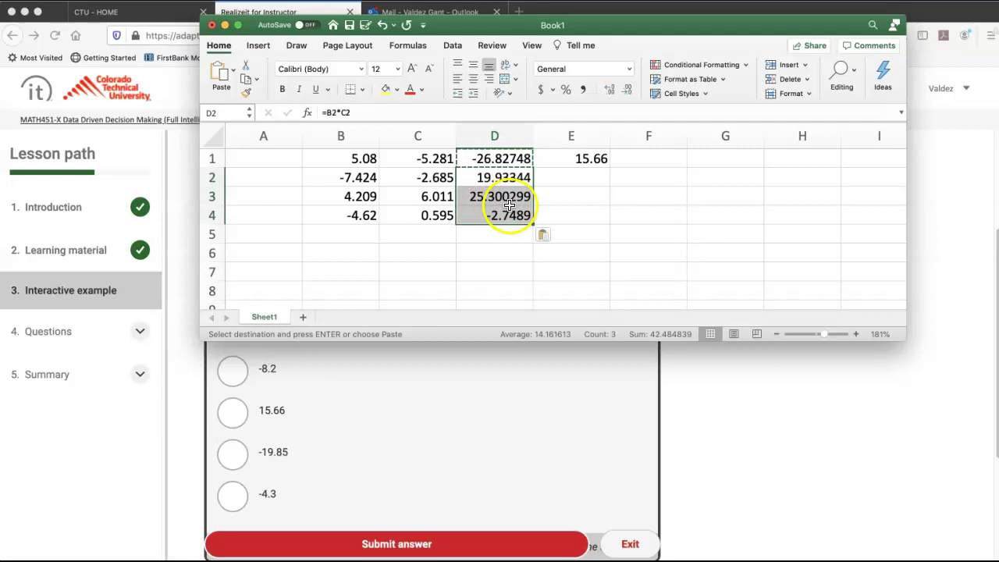
click(575, 214)
key(Escape)
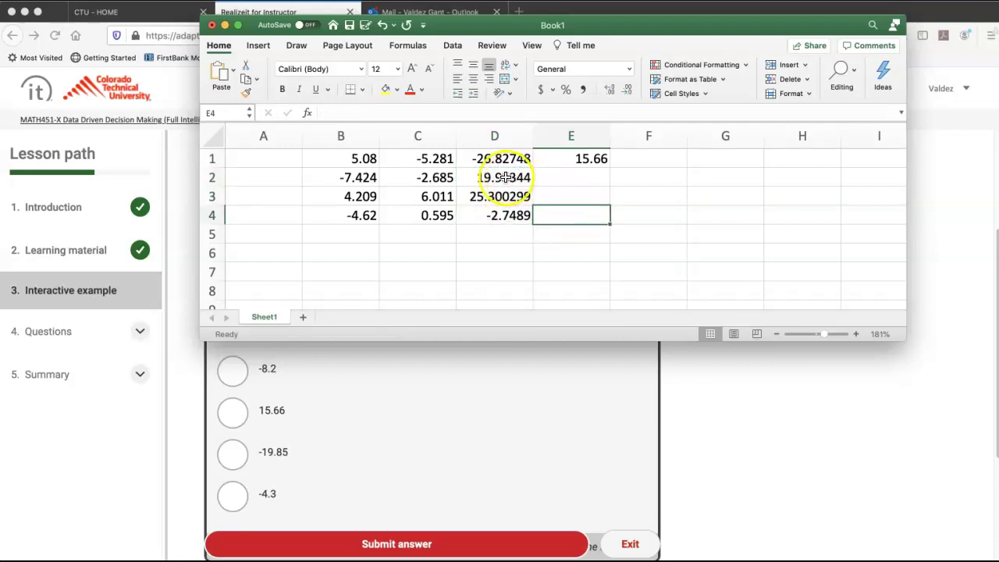
Step: Check the copied formula in D2 against D1, and read the sum of D1:D4 to compare it with E1
click(487, 177)
click(494, 158)
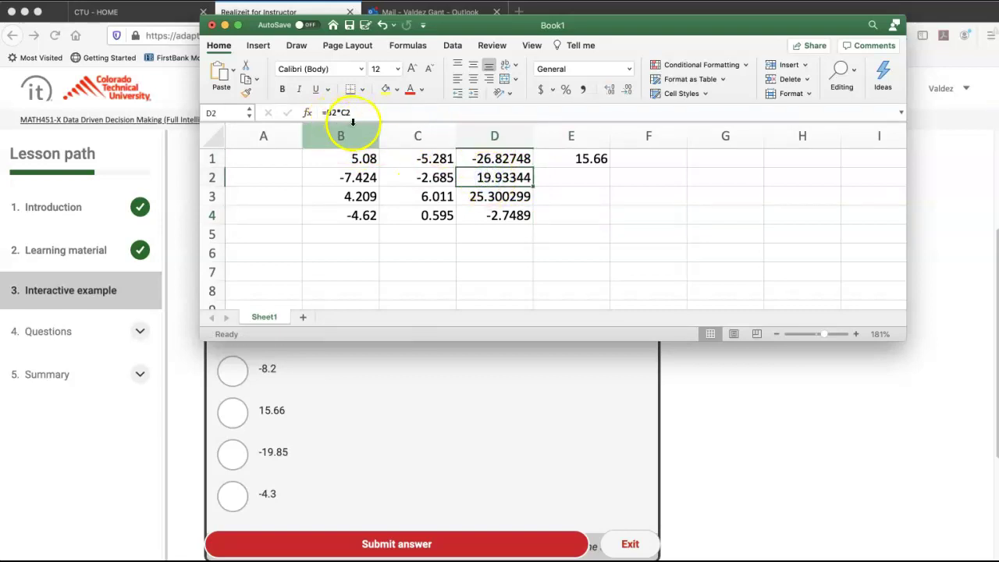
click(492, 156)
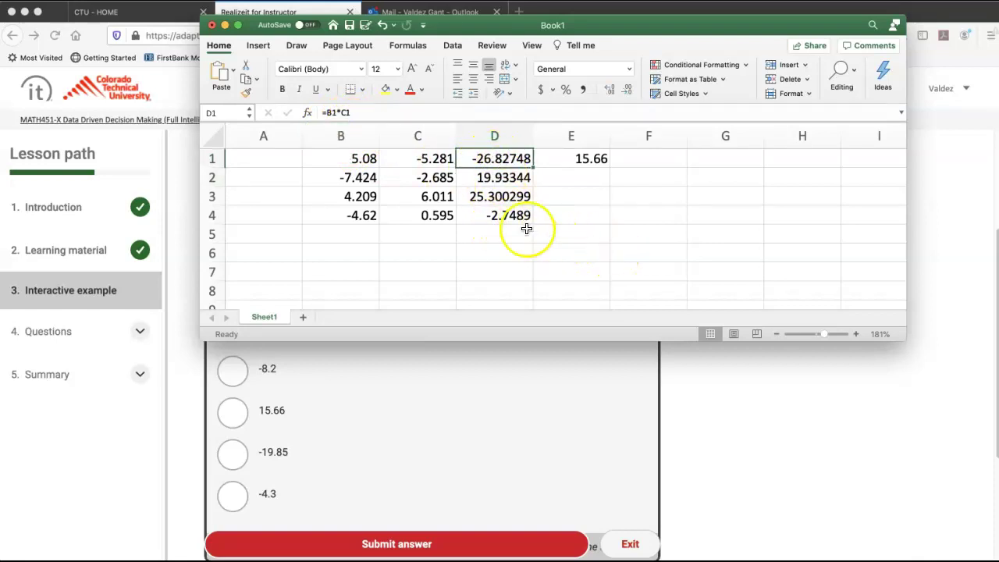
click(498, 158)
drag(499, 159, 505, 210)
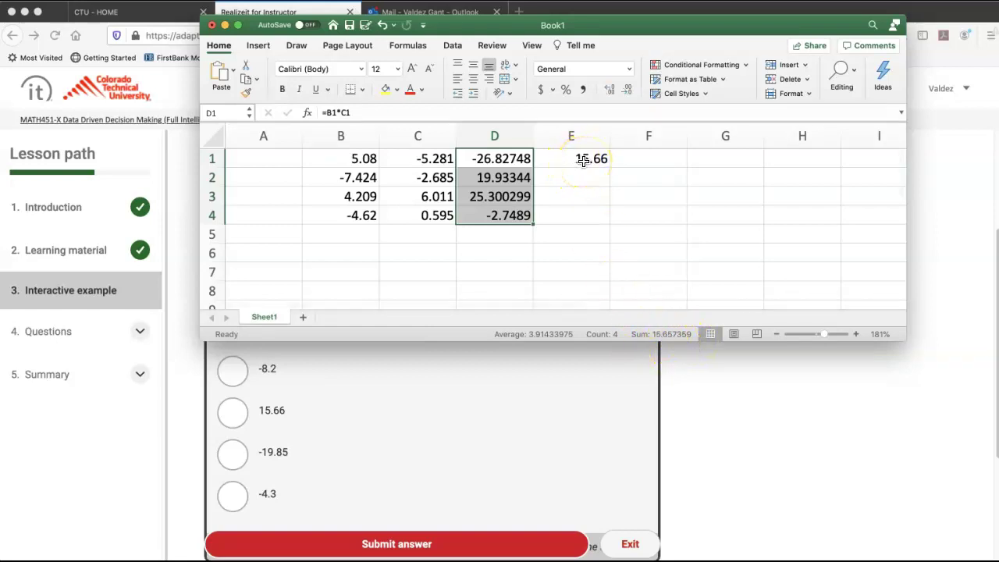
click(568, 273)
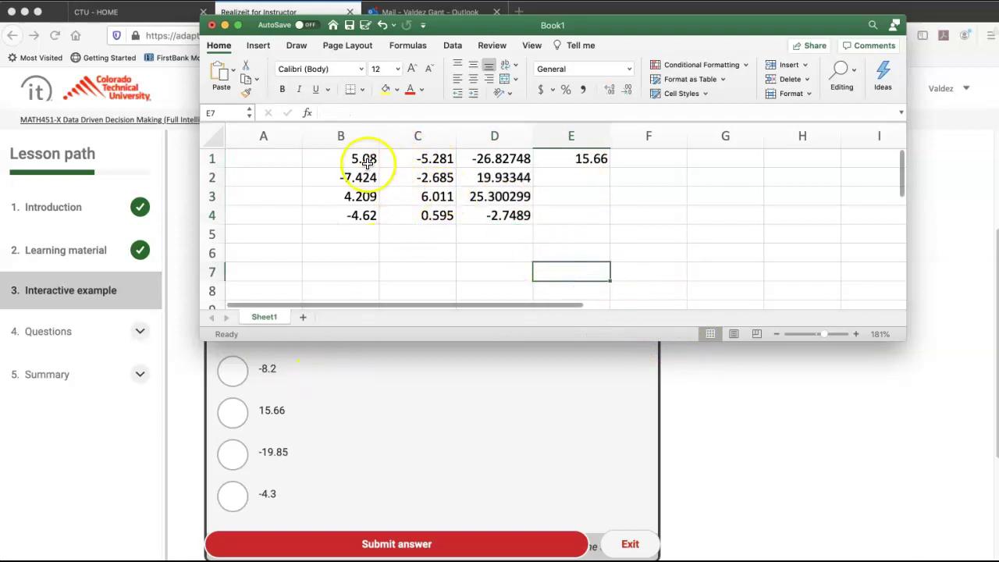
Step: Review the paired values in columns B and C with each row's product in column D, and recheck the sum of D1:D4
drag(367, 162, 408, 215)
click(491, 159)
click(490, 177)
click(483, 196)
click(493, 216)
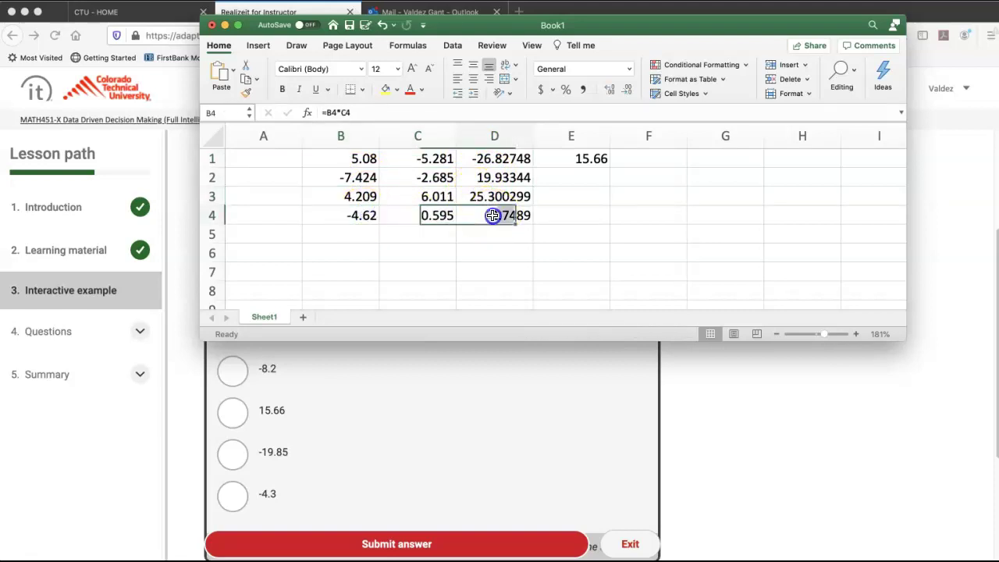
drag(502, 158, 500, 215)
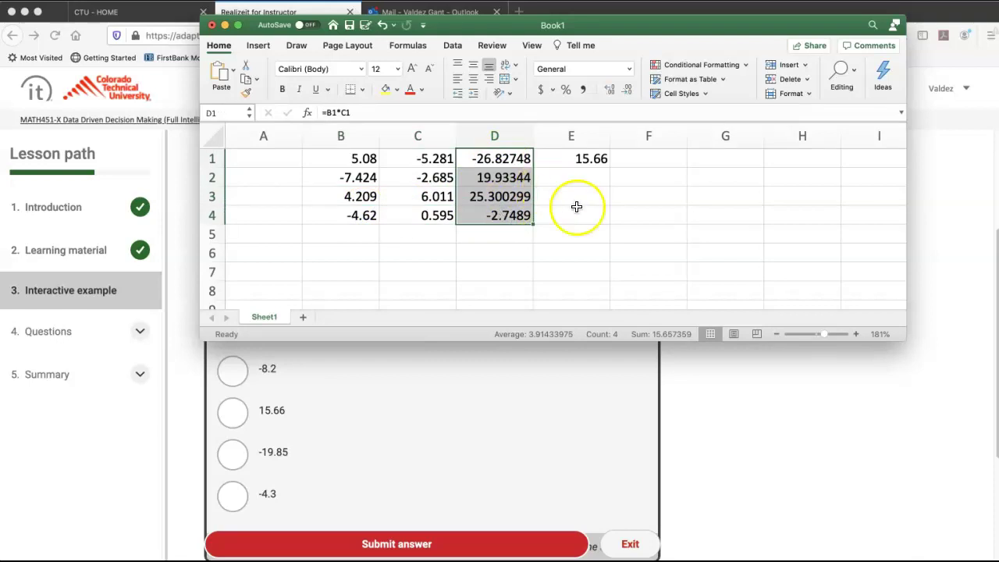
click(665, 267)
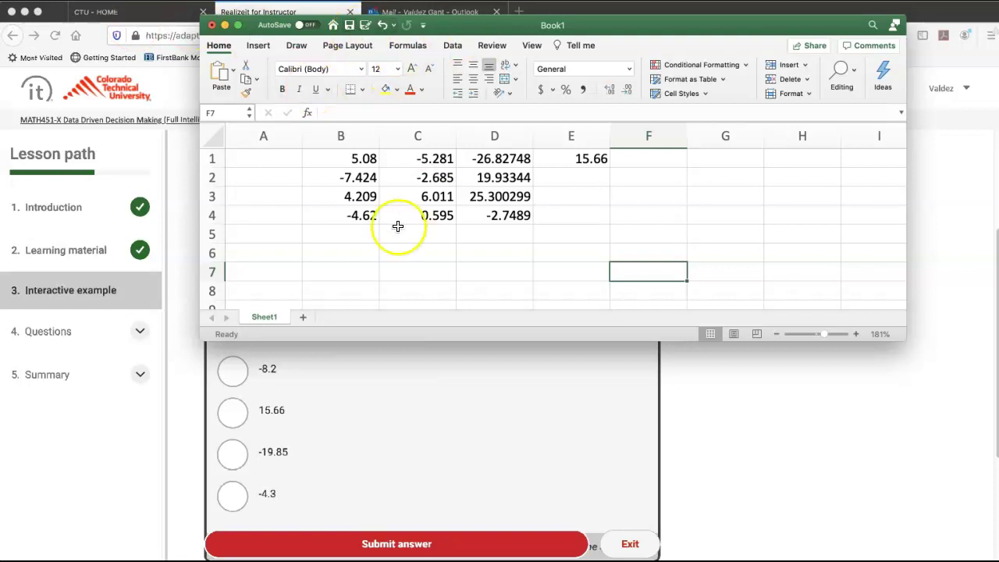
Step: Add a blank second worksheet to the workbook, and submit 15.66 as the answer to the lesson's SUMPRODUCT question in the browser
click(302, 319)
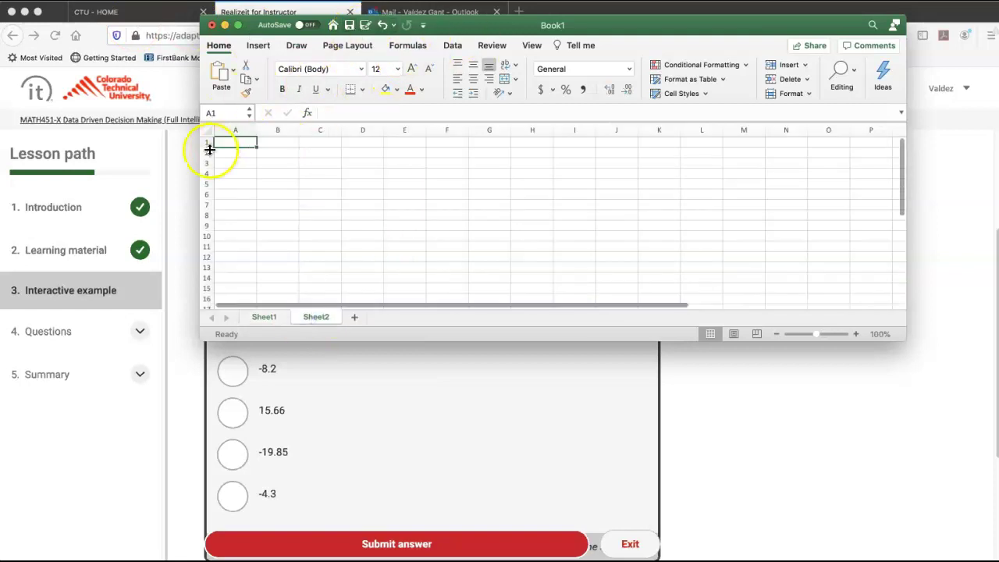
click(169, 101)
click(232, 413)
click(357, 543)
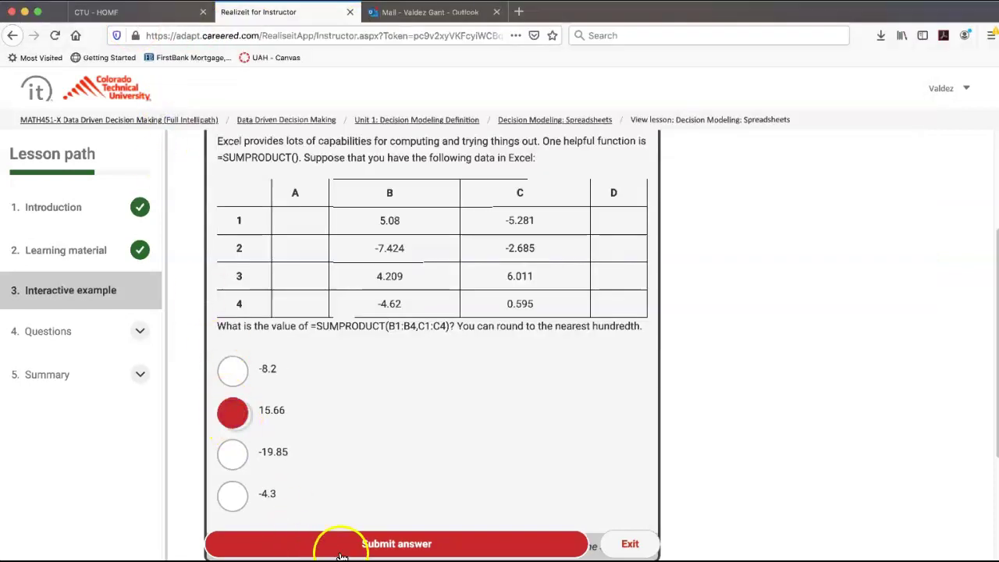
click(343, 544)
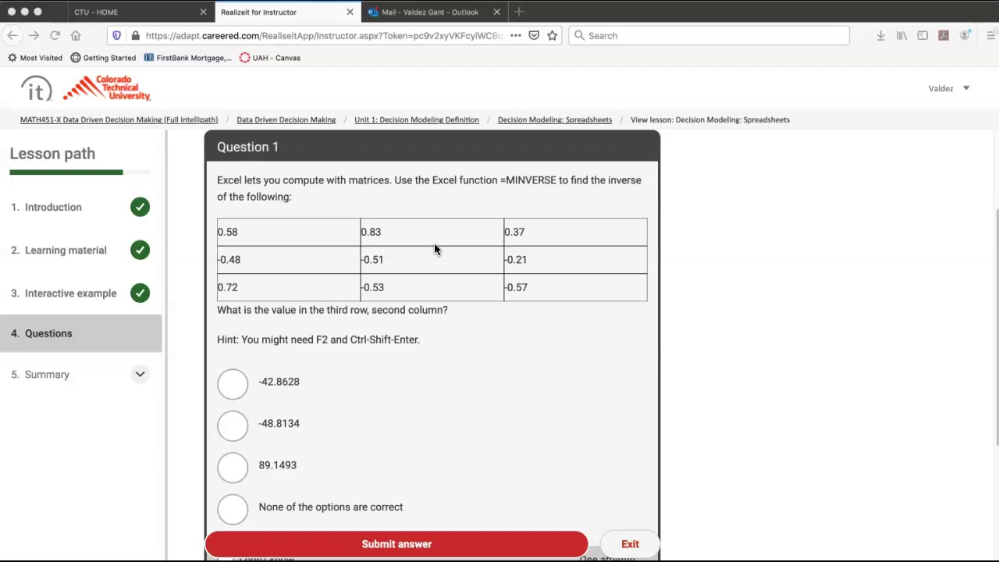
Step: Switch to Finder to look over the Unit 1 Learning Materials and Resources folder, and move its window out of the way
click(603, 47)
key(super+Tab)
drag(468, 151, 257, 110)
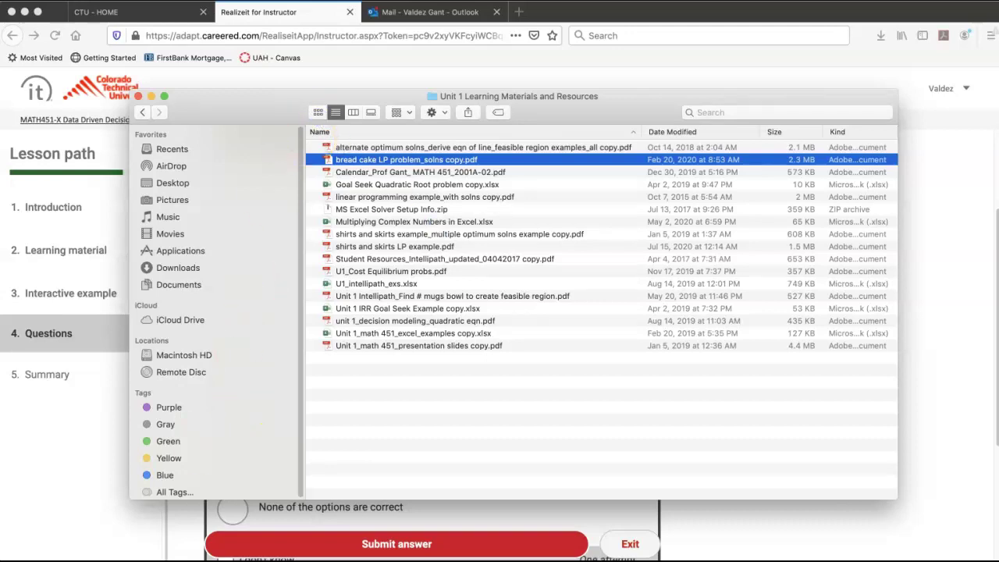
drag(283, 485, 256, 475)
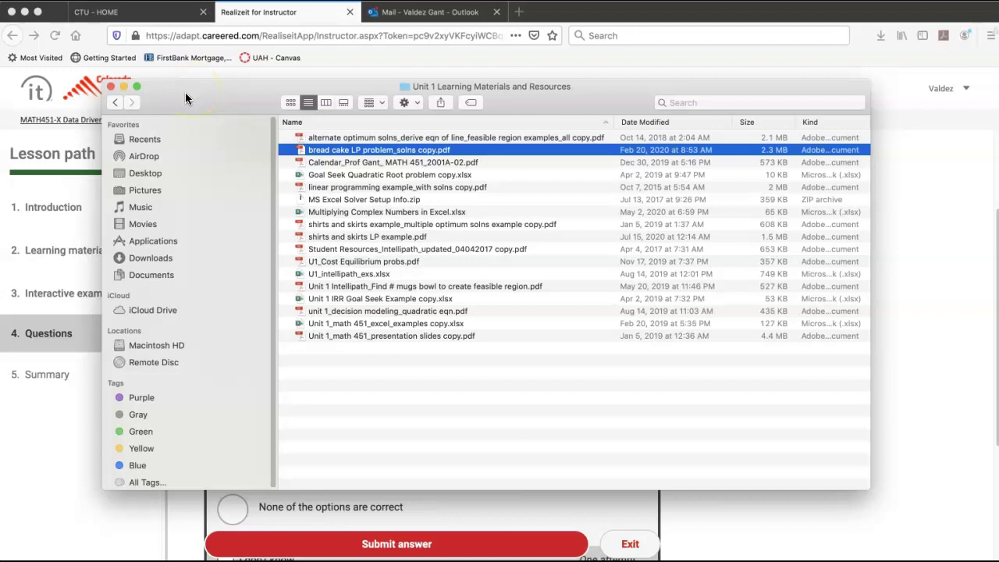
drag(188, 99, 997, 171)
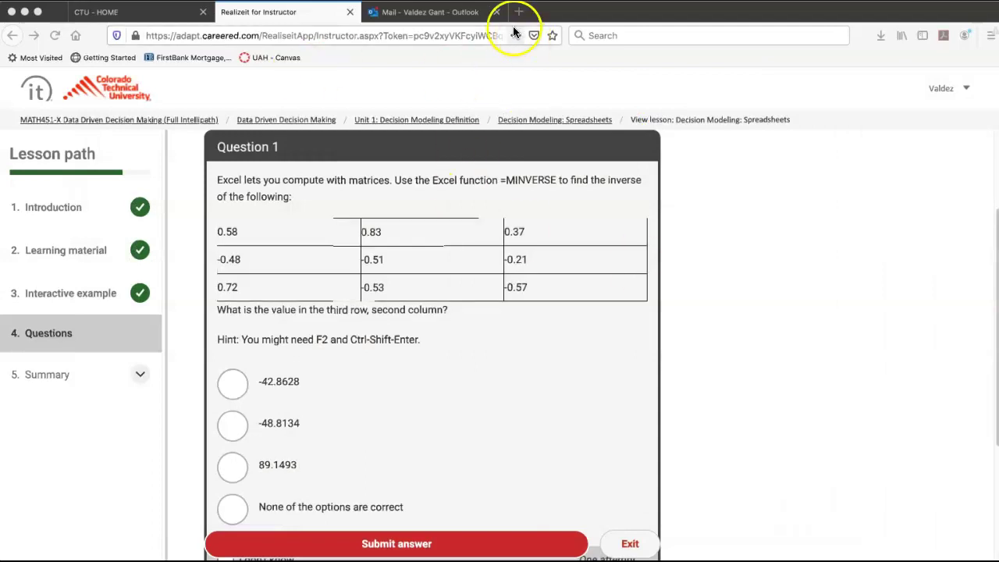
Step: Switch to Outlook mail in the browser and open the "Unit 1 Learning Materials and Resources" message in its own window
click(456, 19)
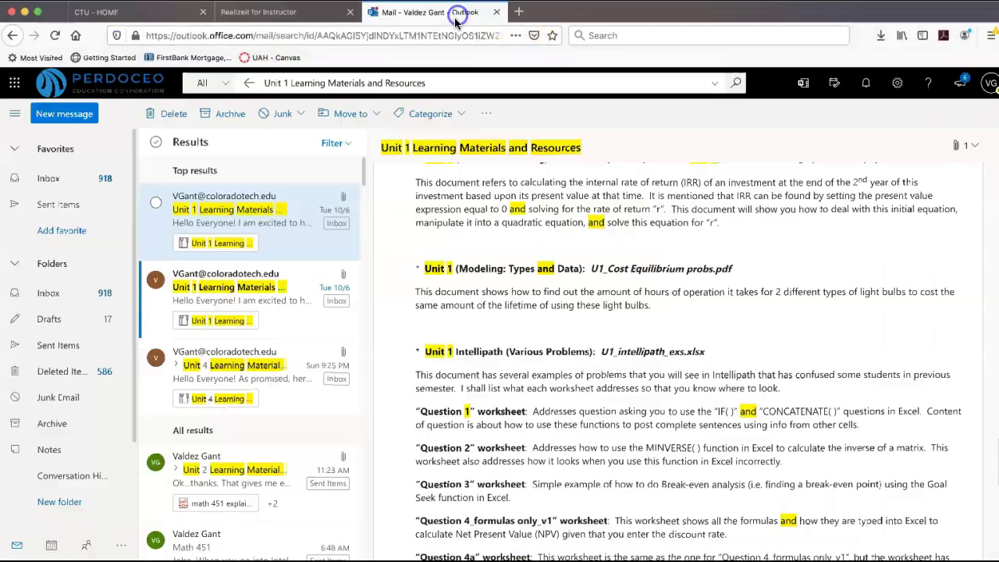
click(268, 215)
double_click(268, 215)
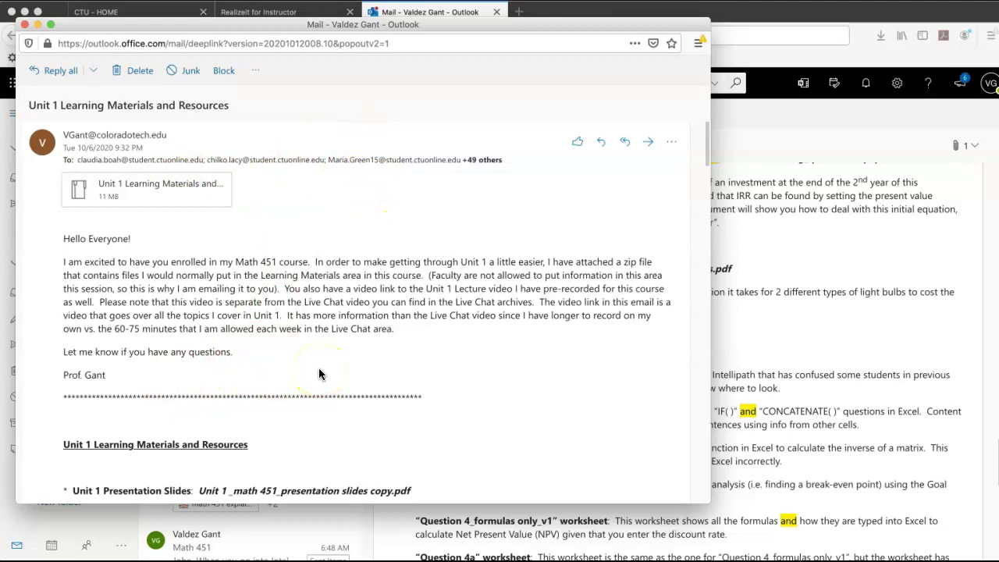
right_click(353, 114)
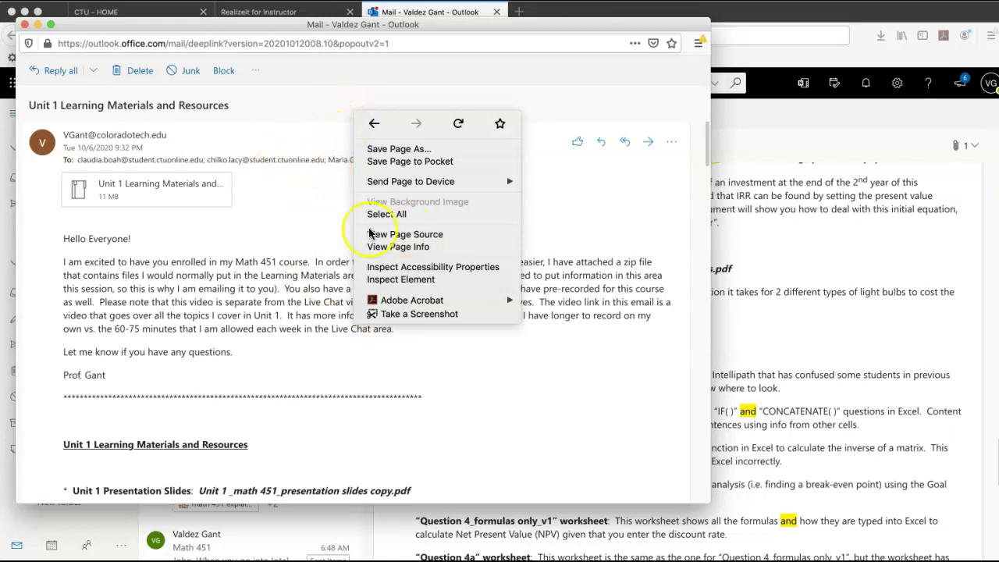
click(279, 86)
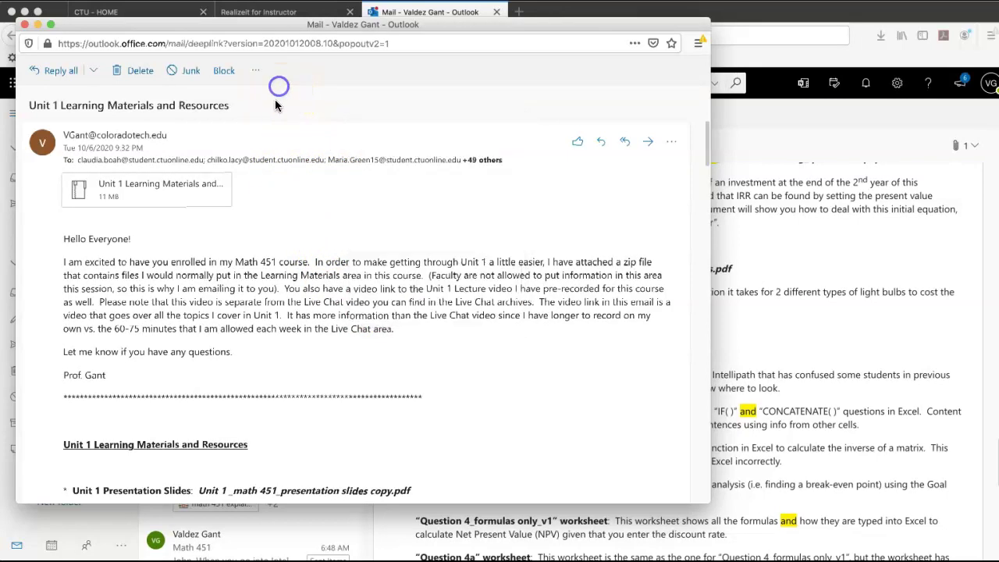
Step: Search the message text for MINVERSE and move on to the second occurrence
scroll(375, 249, down, 1)
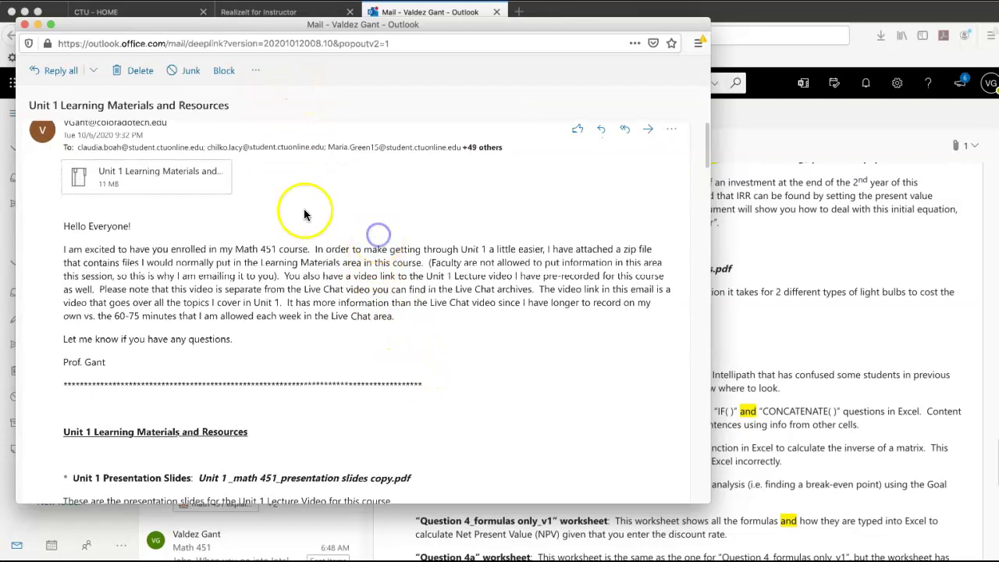
click(92, 0)
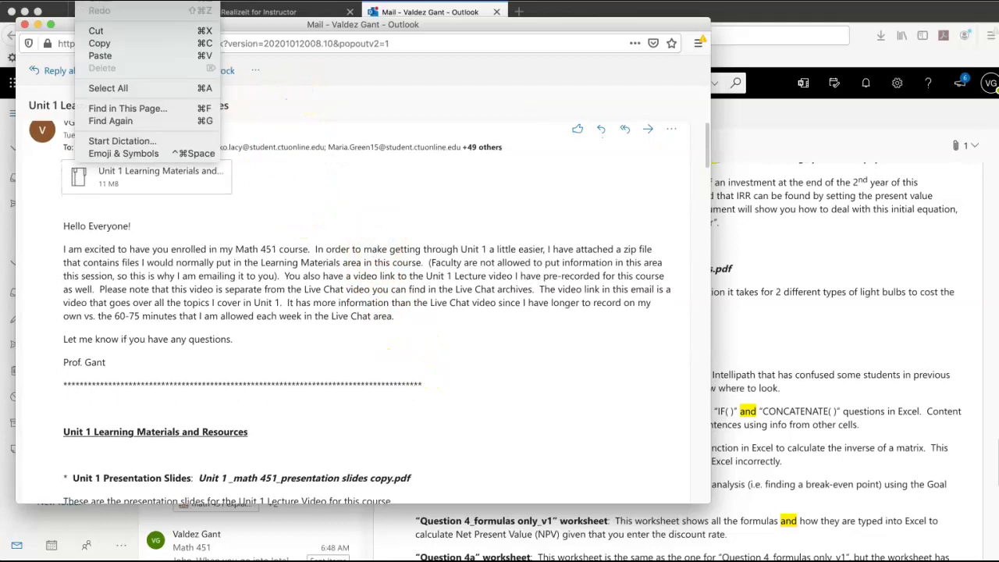
mouse_move(35, 0)
click(133, 109)
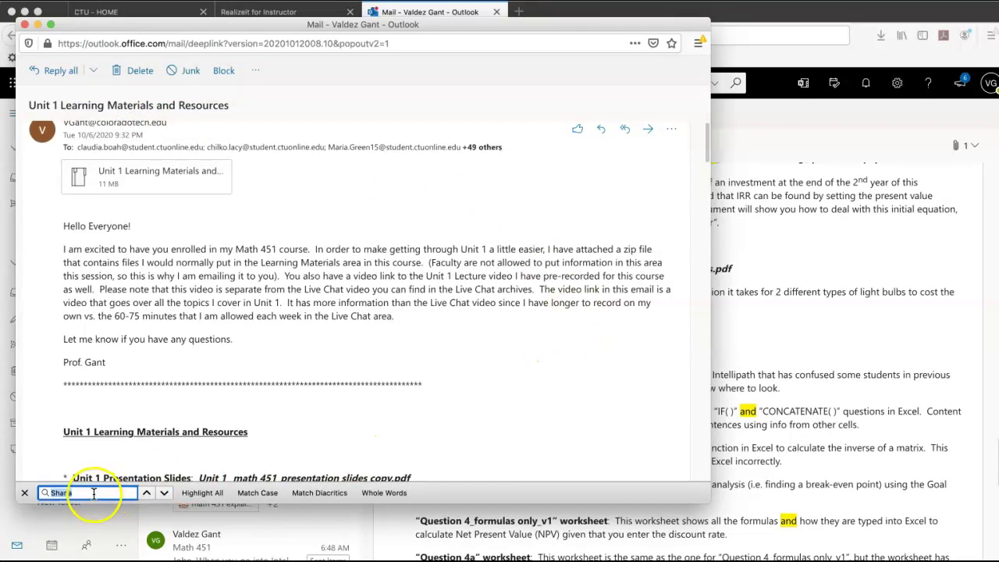
text(=)
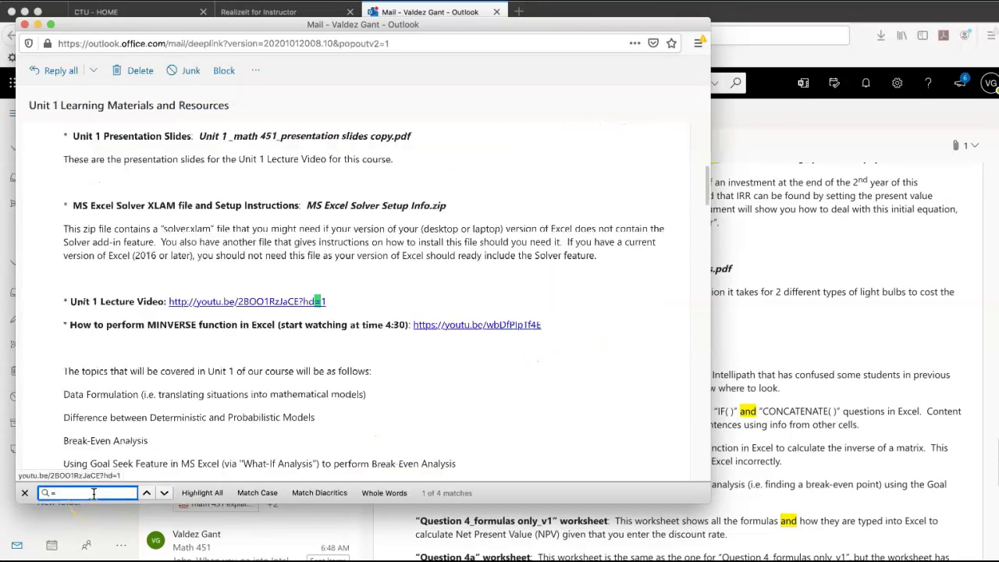
text(MINVERSE)
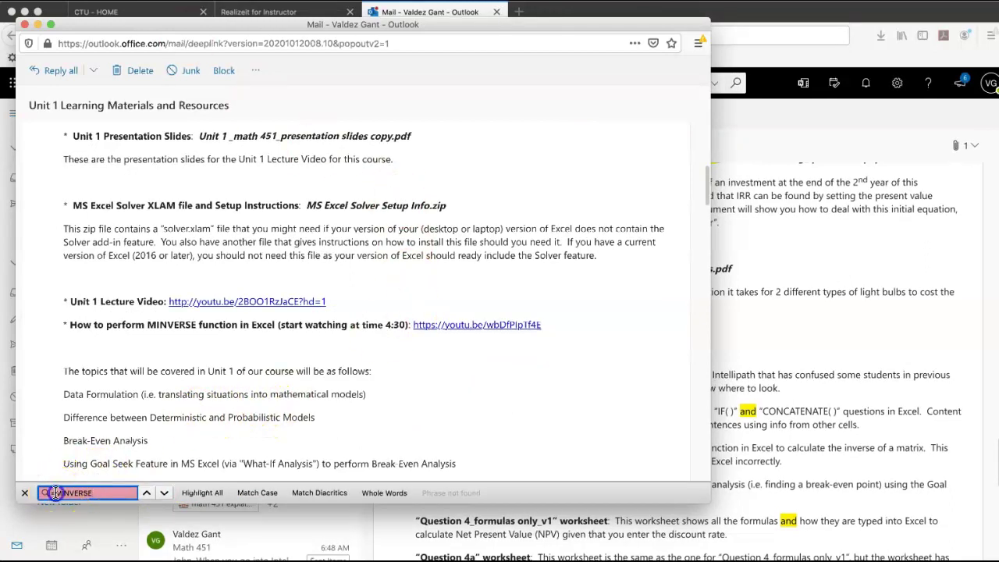
key(Home)
key(Delete)
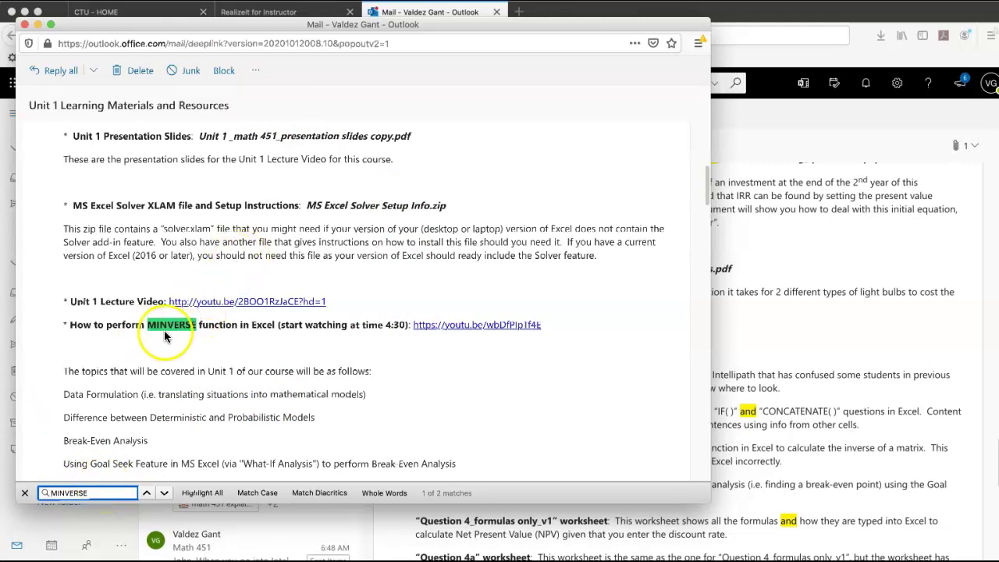
scroll(177, 338, down, 2)
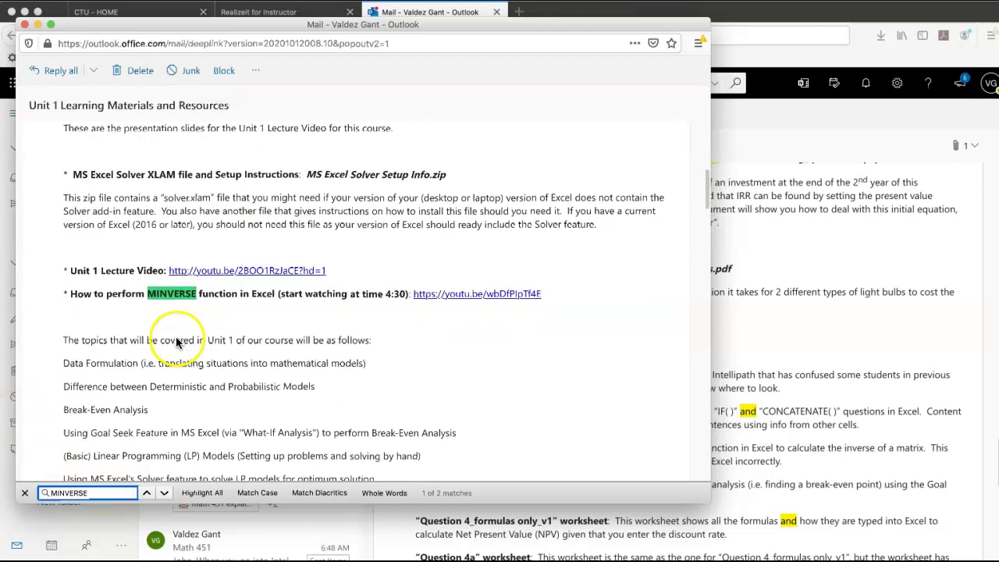
click(163, 493)
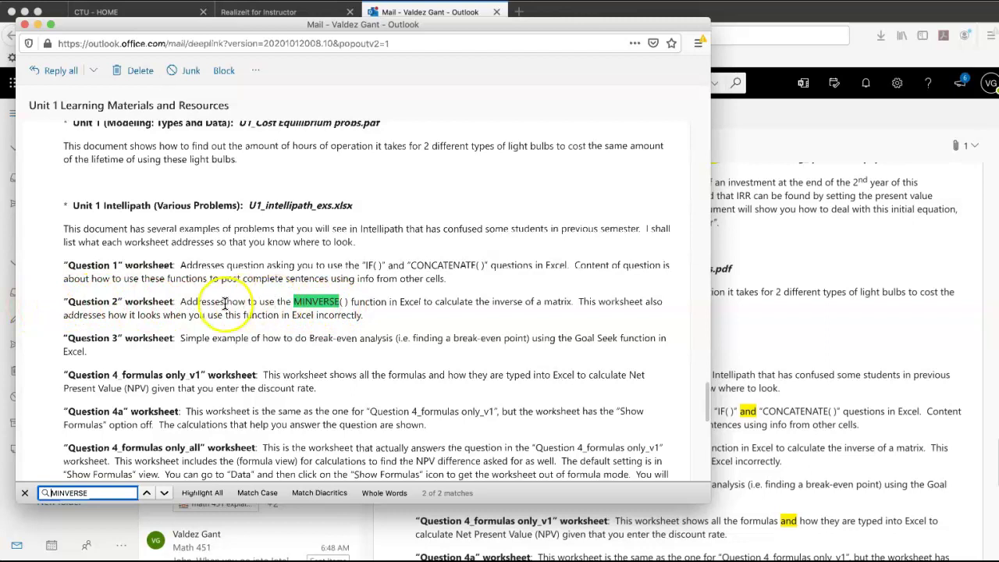
Step: Highlight the "Unit 1 Intellipath (Various Problems)" heading, then just its file name U1_intellipath_exs.xlsx
click(366, 205)
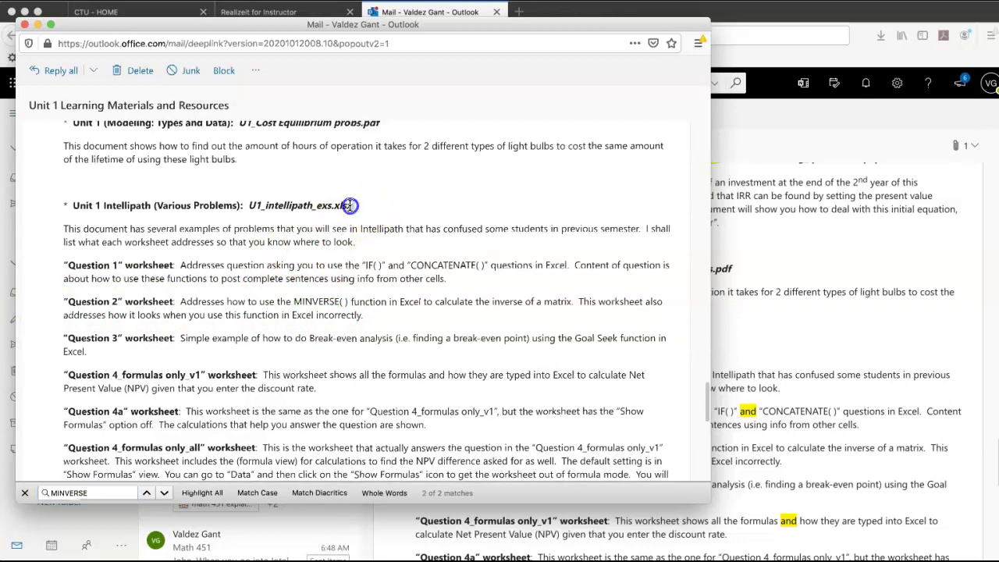
drag(200, 214, 117, 205)
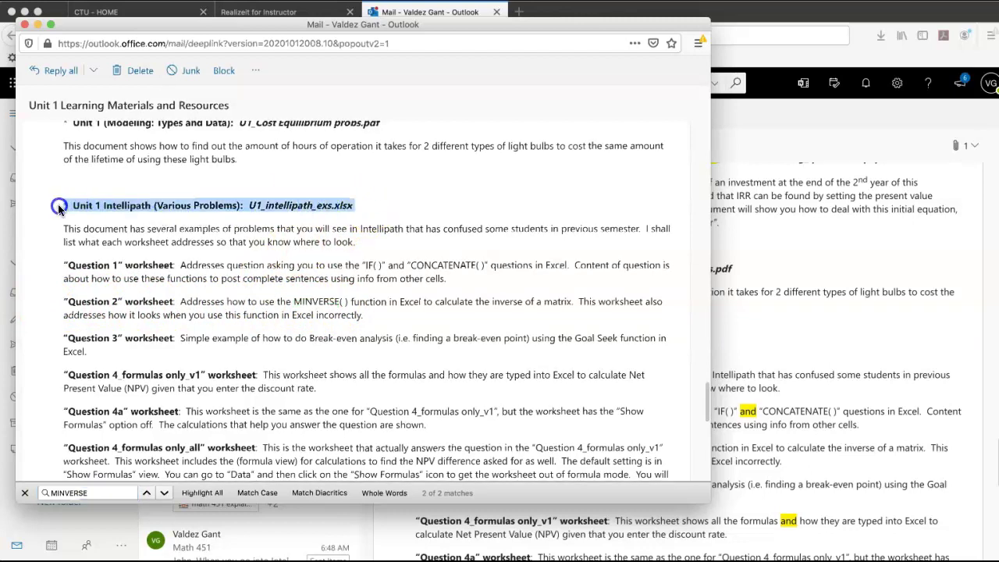
drag(56, 209, 57, 209)
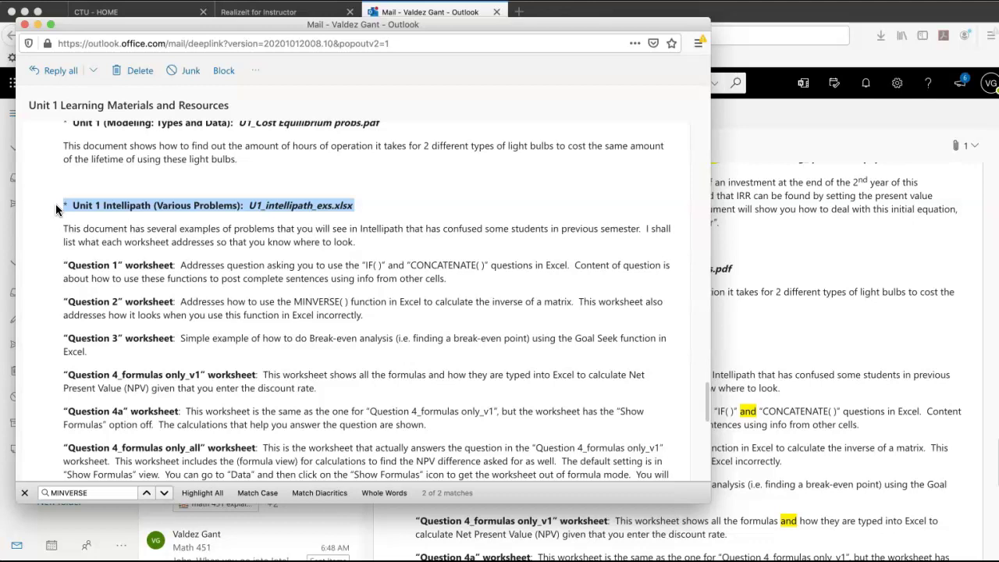
click(248, 202)
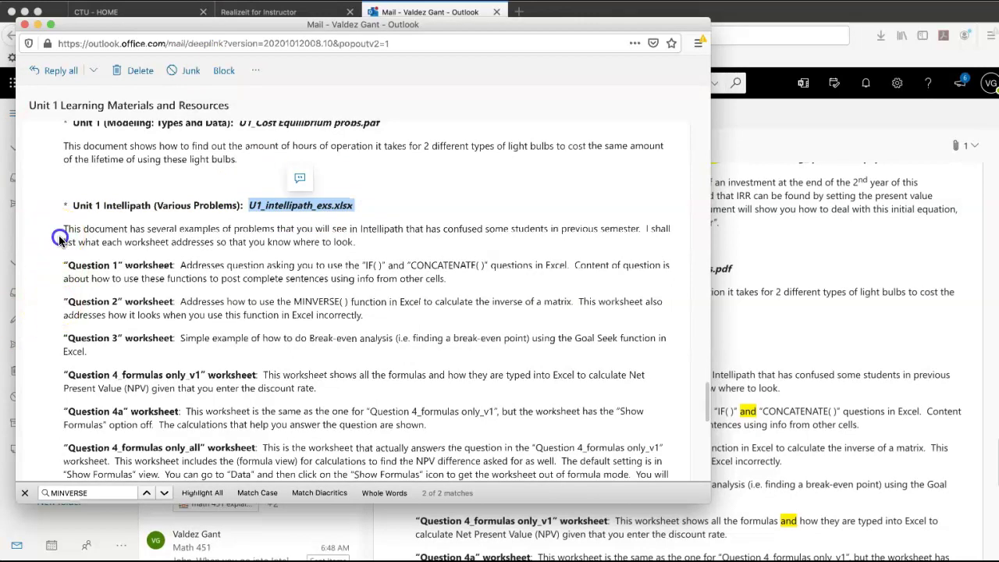
Step: Highlight the worksheet descriptions under U1_intellipath_exs.xlsx, then only the "Question 1" worksheet description
drag(62, 231, 244, 481)
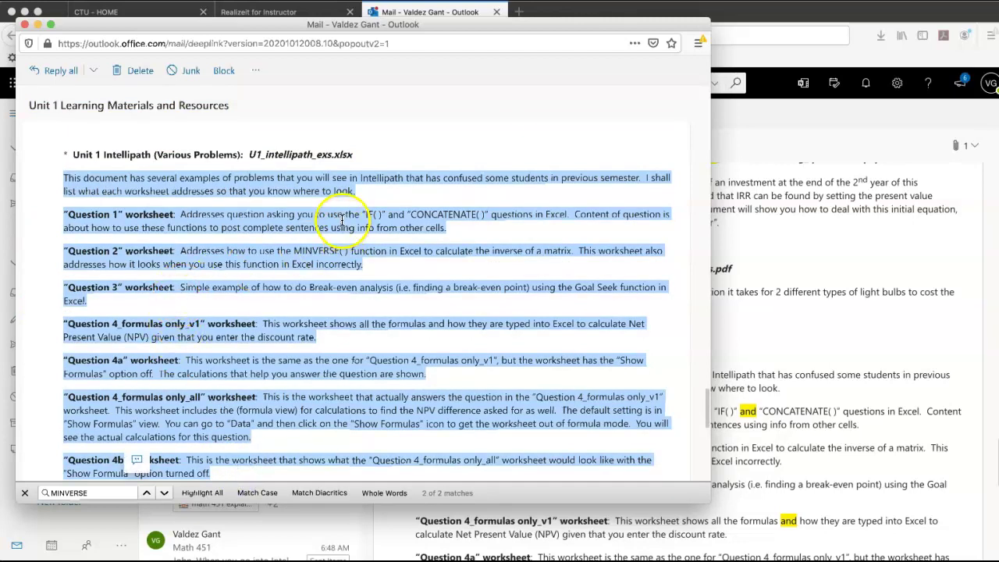
click(336, 217)
drag(64, 213, 286, 224)
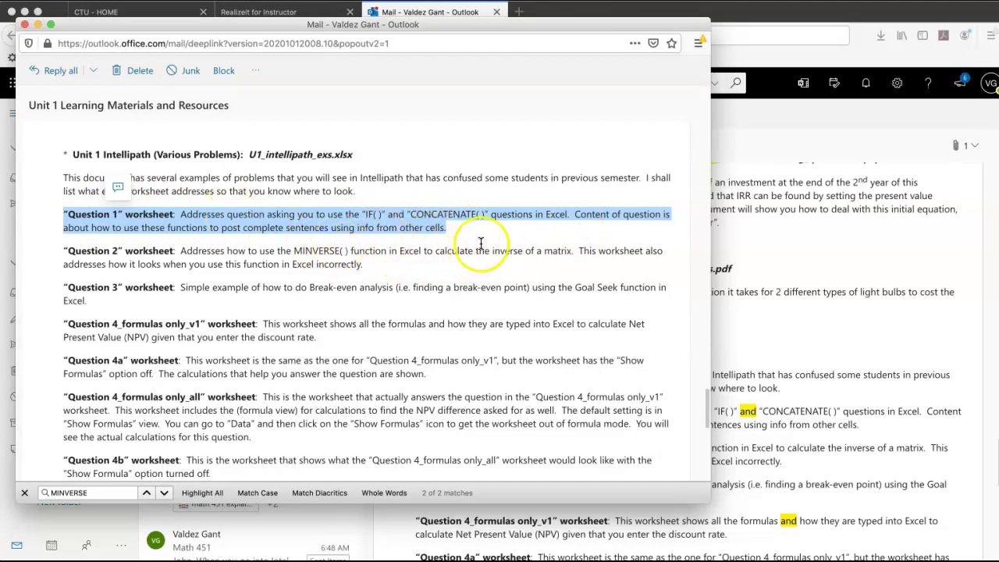
Step: Highlight "CONCATENATE( )" in the "Question 1" worksheet description, then "MINVERSE( )" in the "Question 2" description
click(390, 214)
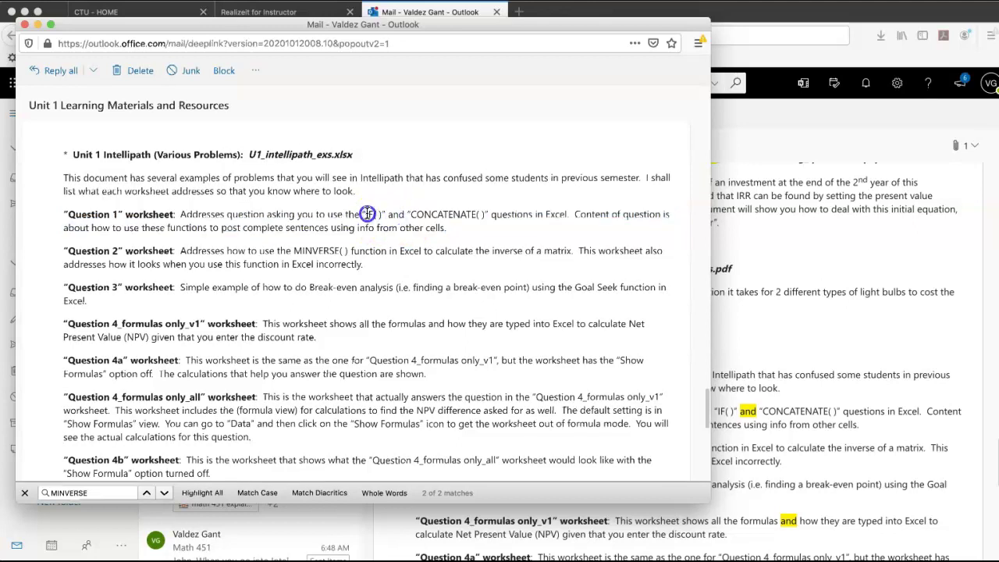
drag(409, 214, 482, 219)
click(280, 251)
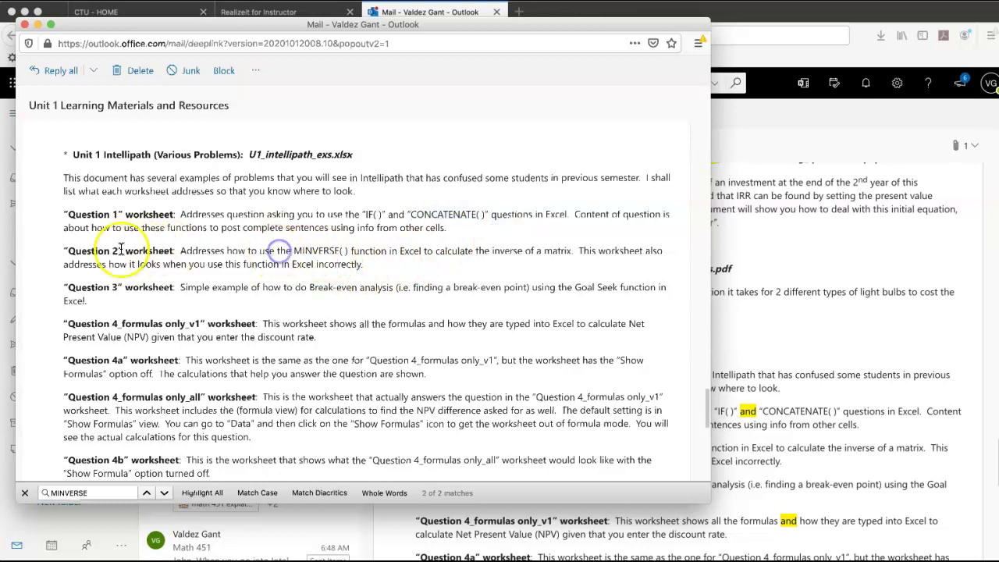
drag(295, 251, 353, 250)
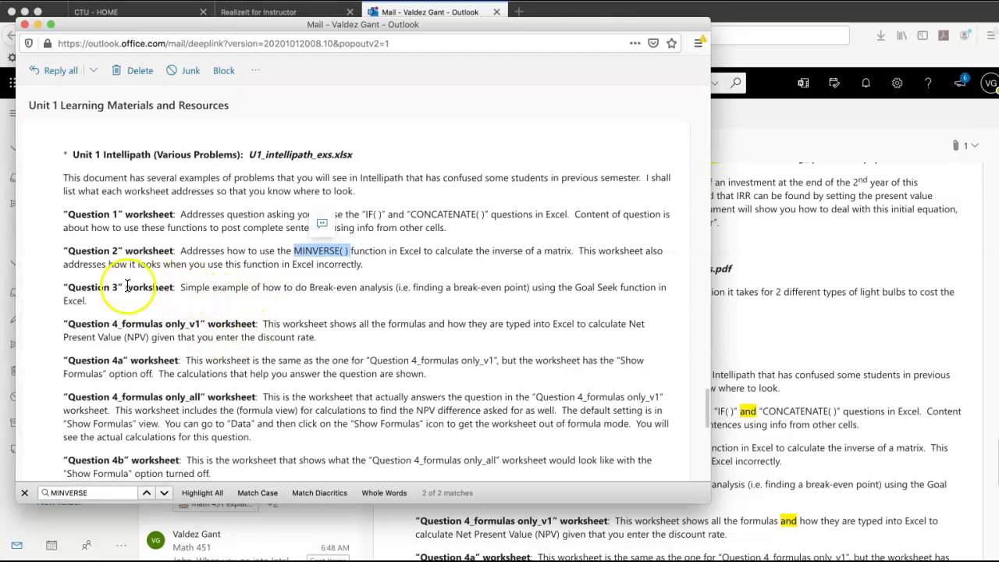
Step: Highlight the break-even analysis text for "Question 3", then the "Question 4_formulas only_v1" worksheet description, and clear the selection
click(76, 287)
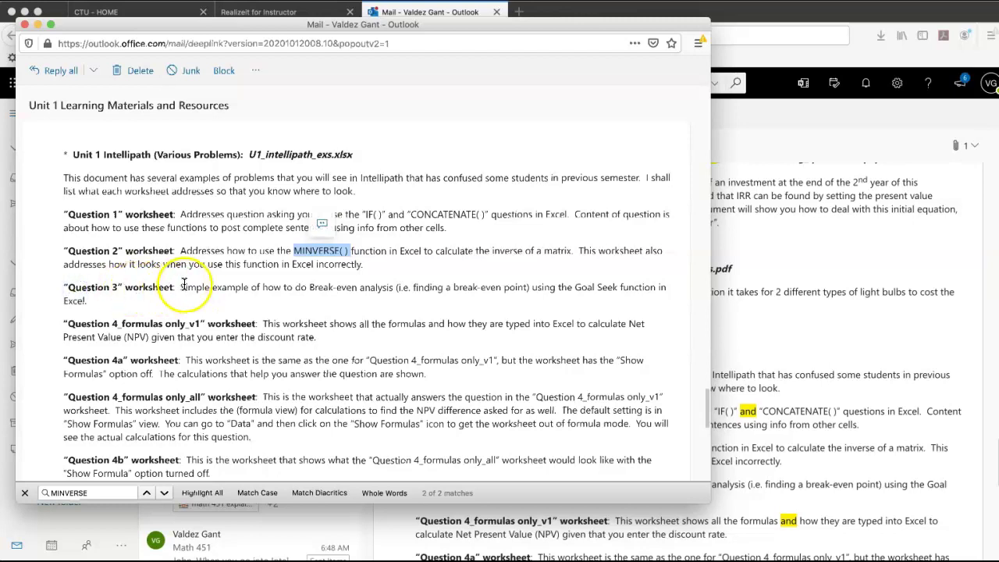
drag(310, 287, 380, 298)
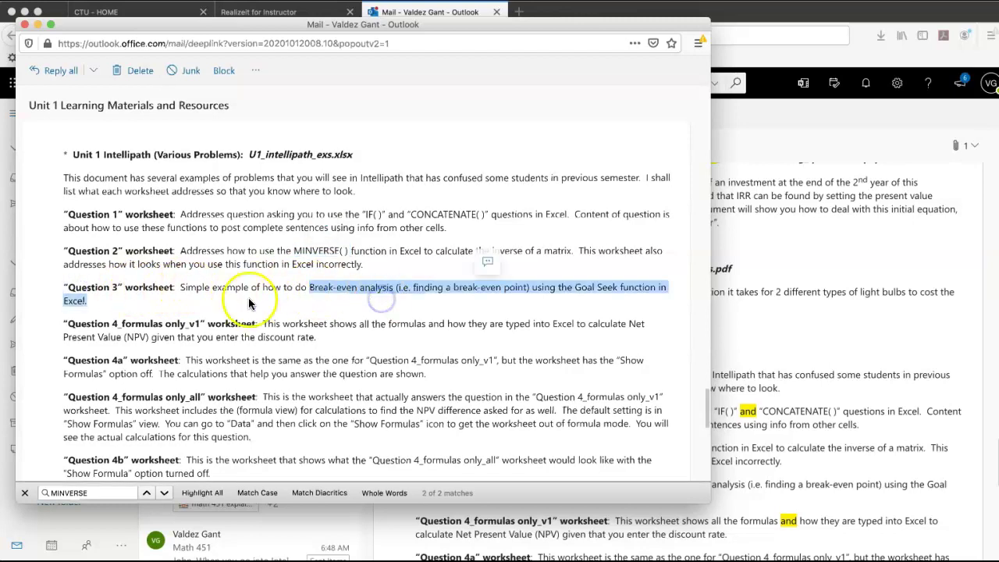
drag(257, 336, 264, 336)
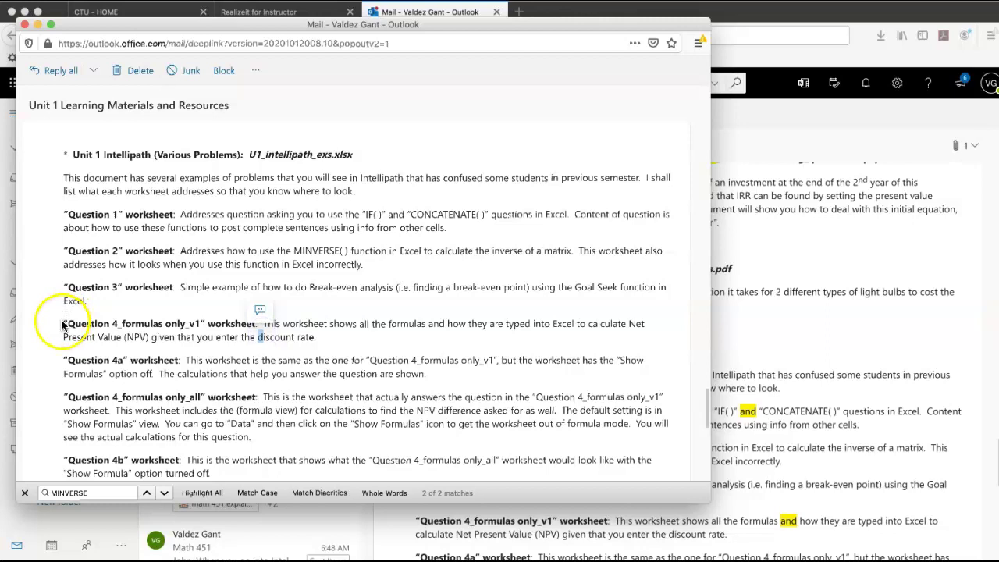
drag(72, 322, 324, 340)
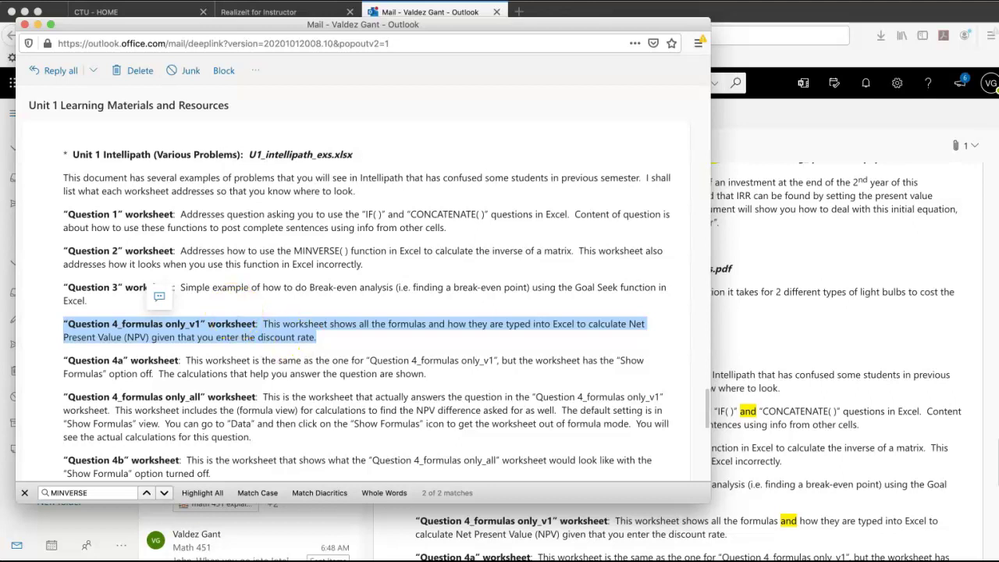
click(414, 269)
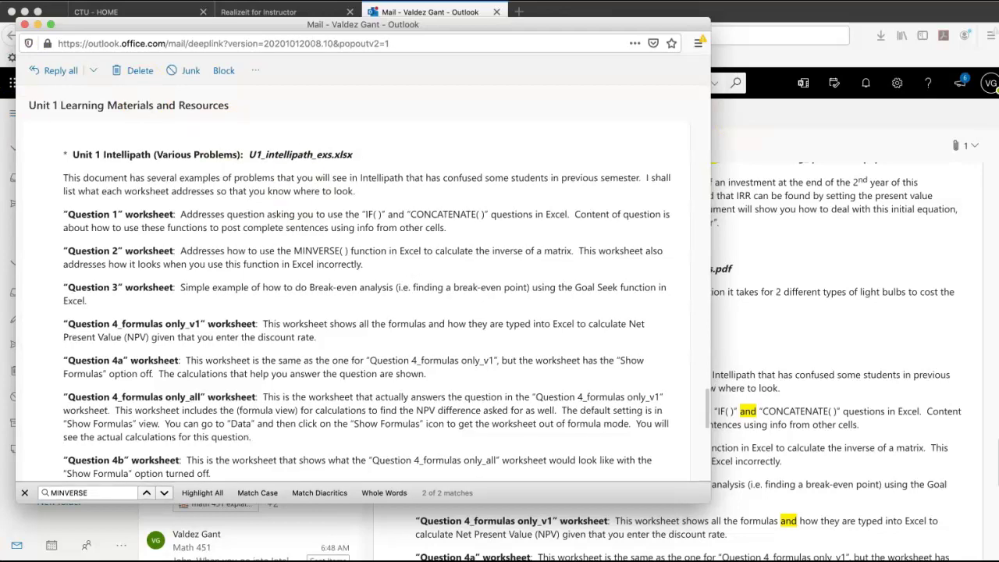
Step: Find MINVERSE in the message again, then open U1_intellipath_exs.xlsx from the Unit 1 Learning Materials and Resources folder in Finder
drag(408, 272, 239, 366)
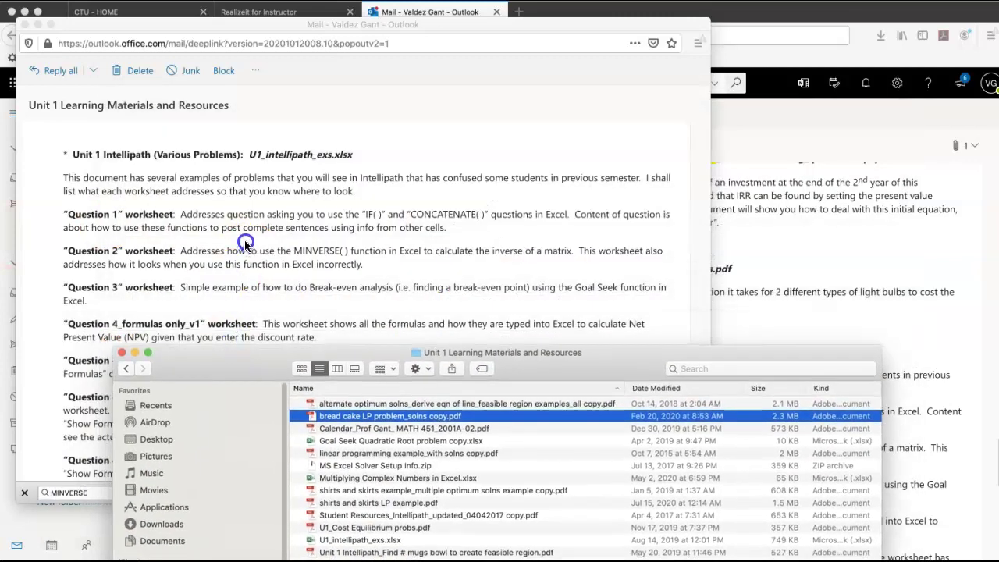
click(289, 247)
click(147, 493)
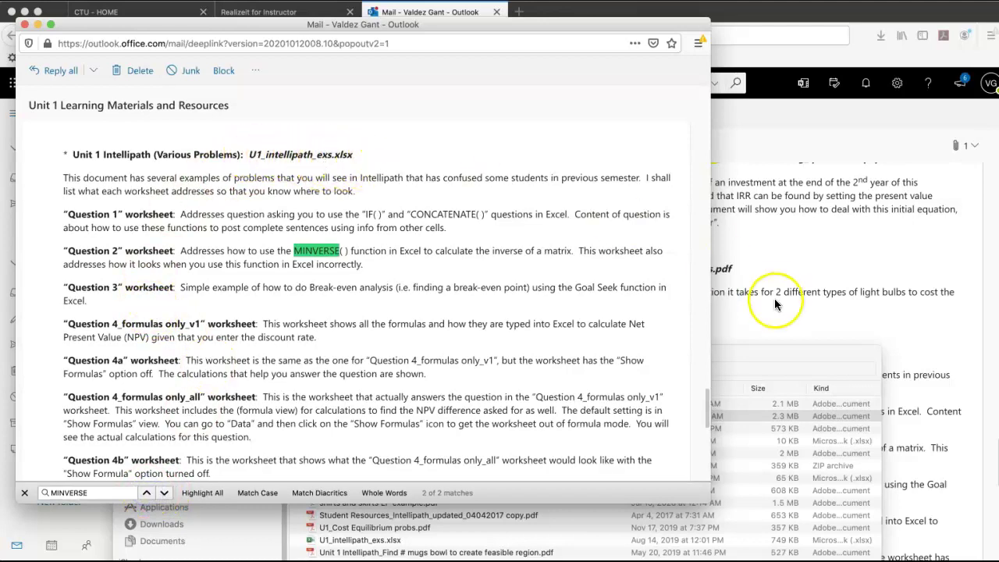
drag(766, 356, 838, 146)
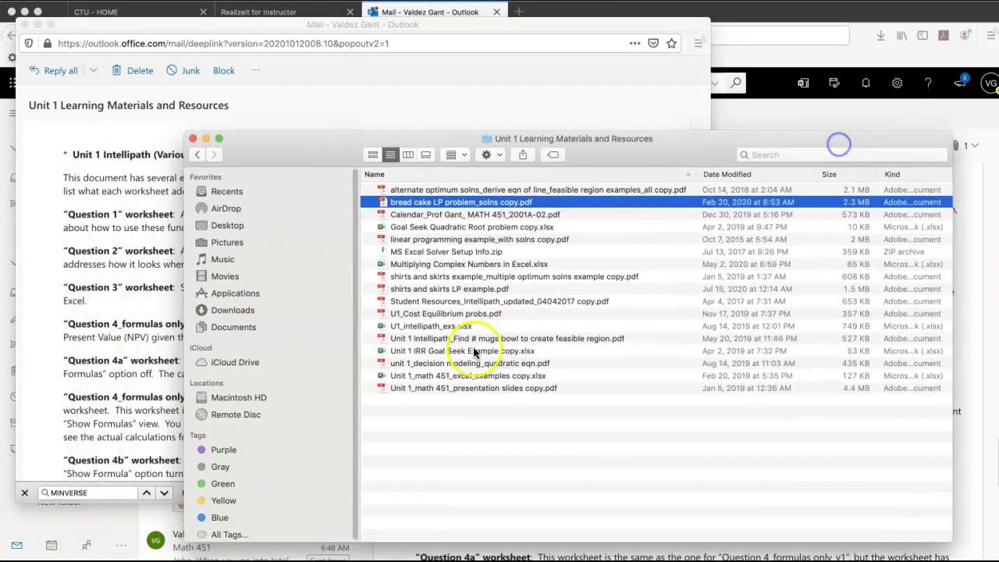
double_click(430, 328)
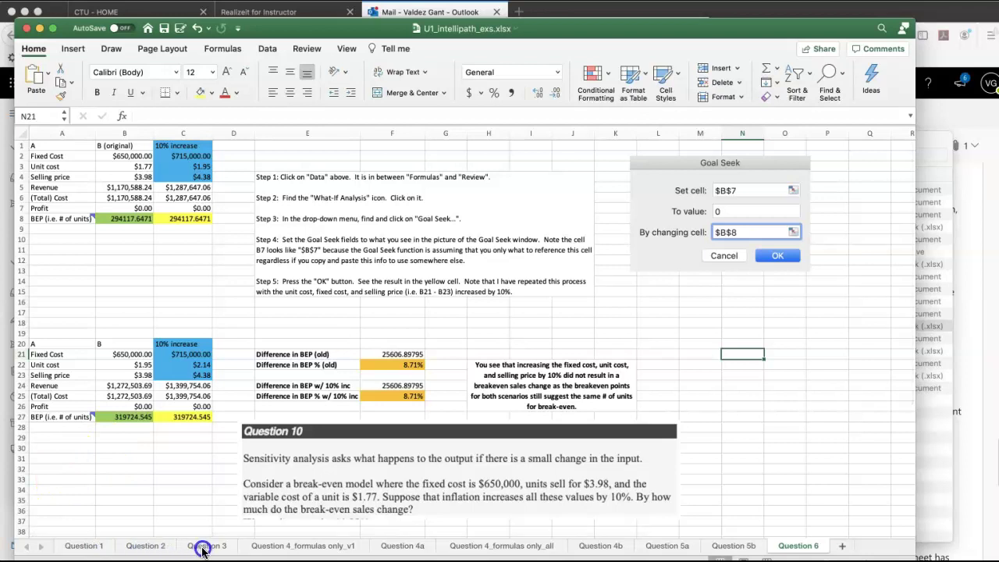
Step: View the Question 1 worksheet, then the Question 2 worksheet, examining the inverse matrix formula in B9 and its note in F9
click(102, 548)
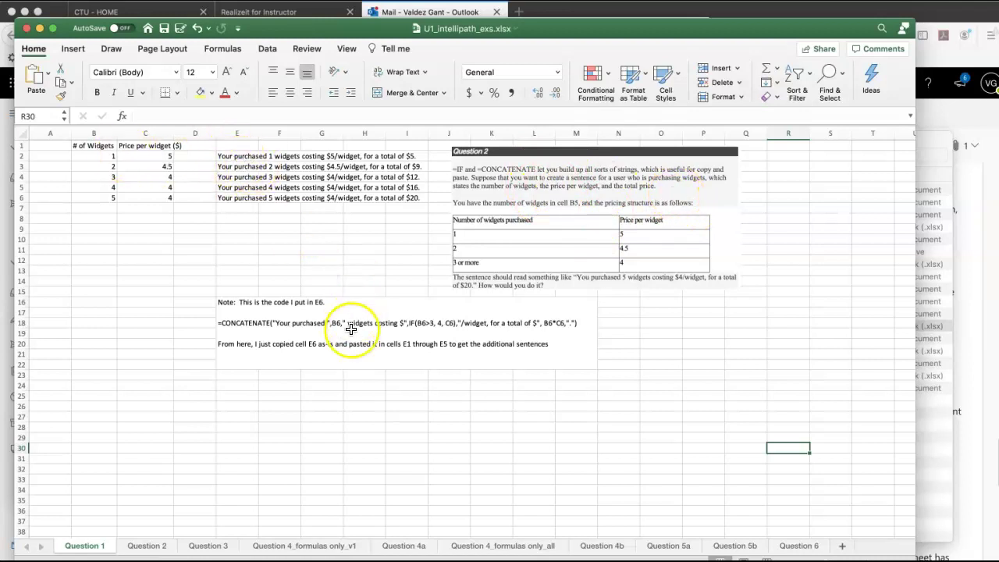
click(147, 547)
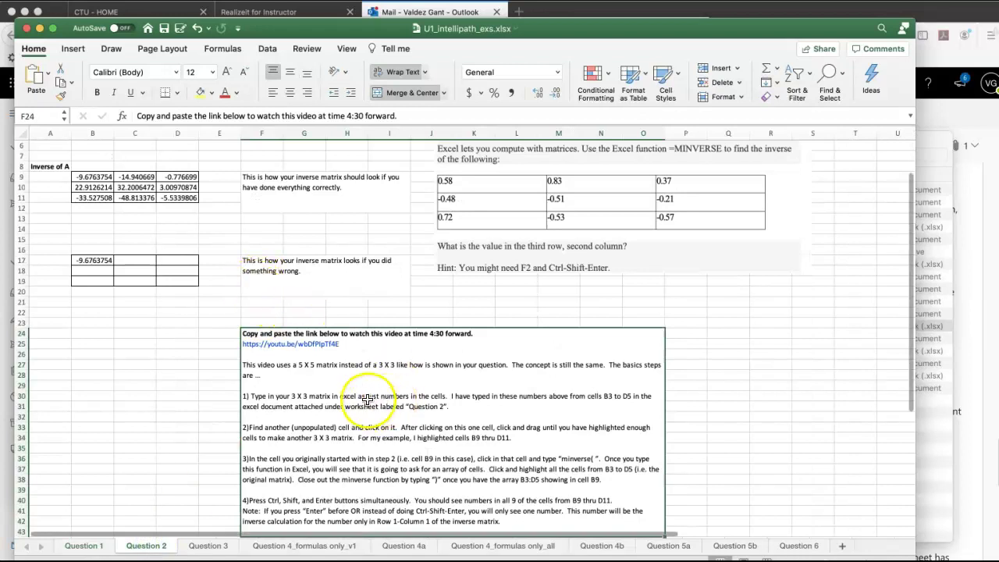
scroll(335, 367, up, 3)
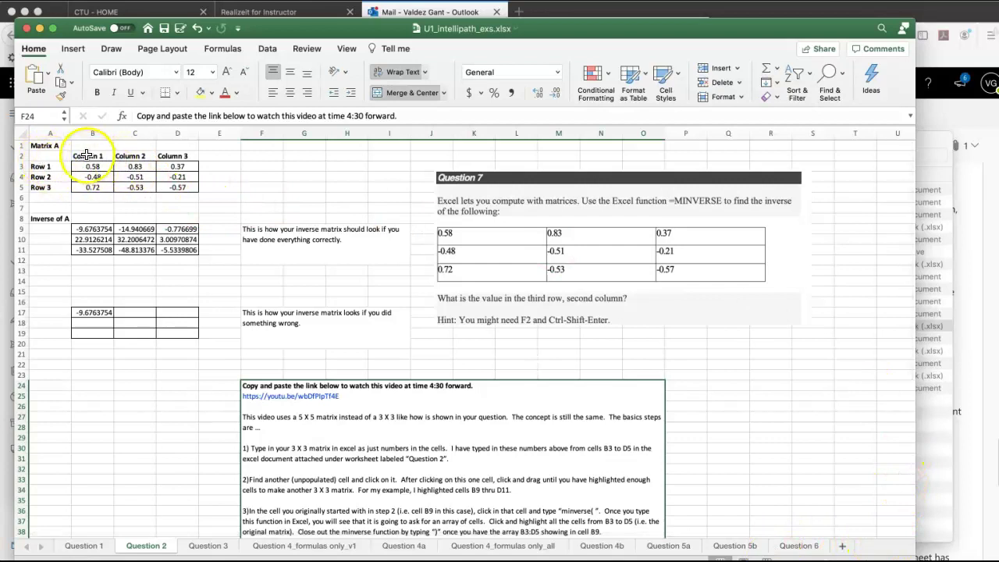
click(92, 229)
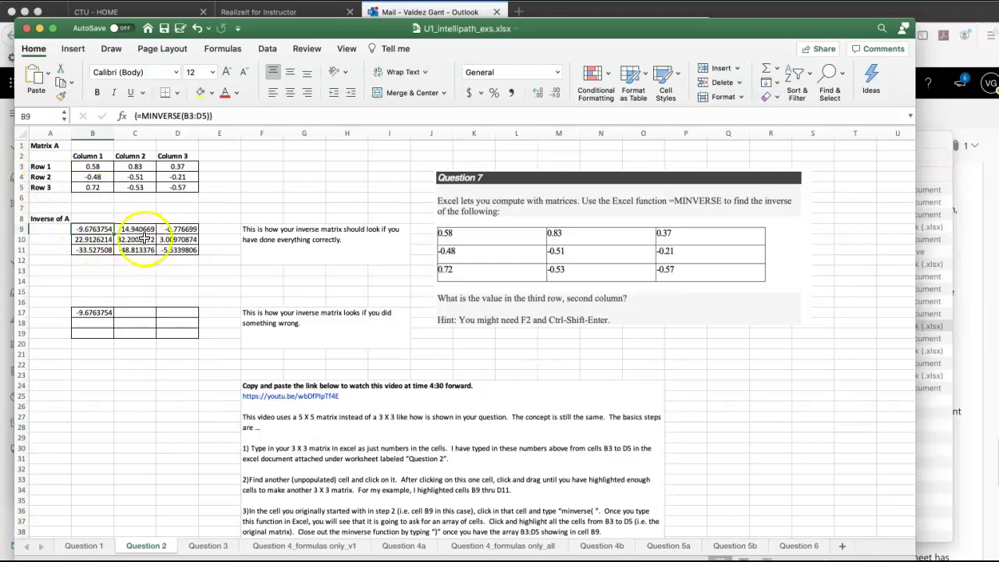
scroll(265, 328, down, 1)
click(270, 251)
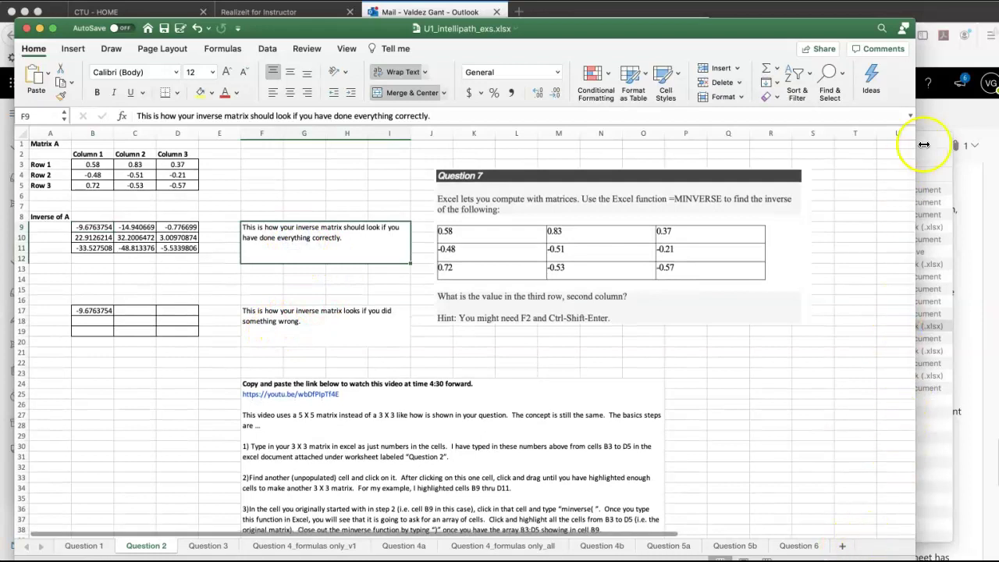
Step: Shrink and reposition the workbook window, then enlarge the Question 2 worksheet's zoom to 134%
drag(912, 17, 843, 55)
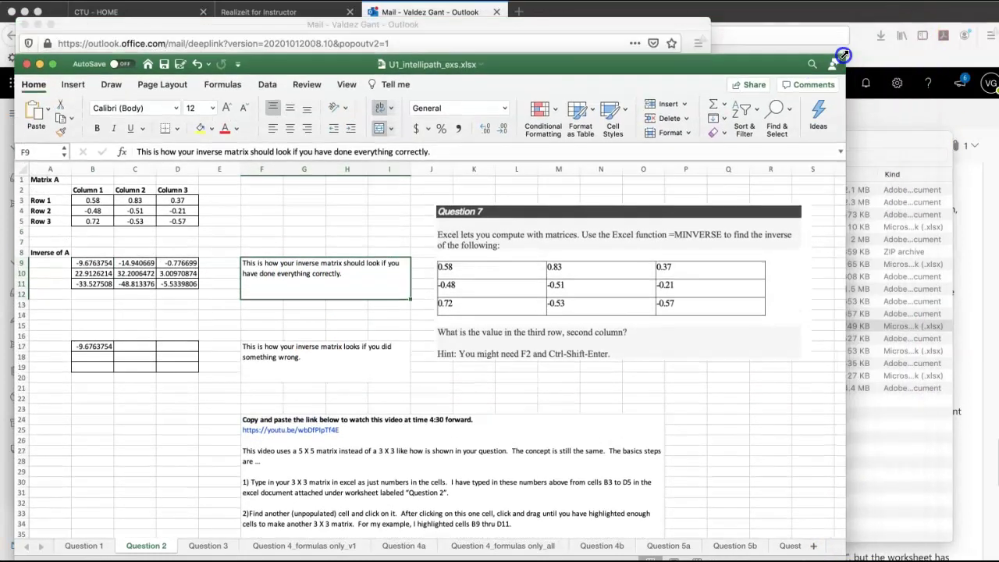
drag(784, 67, 807, 36)
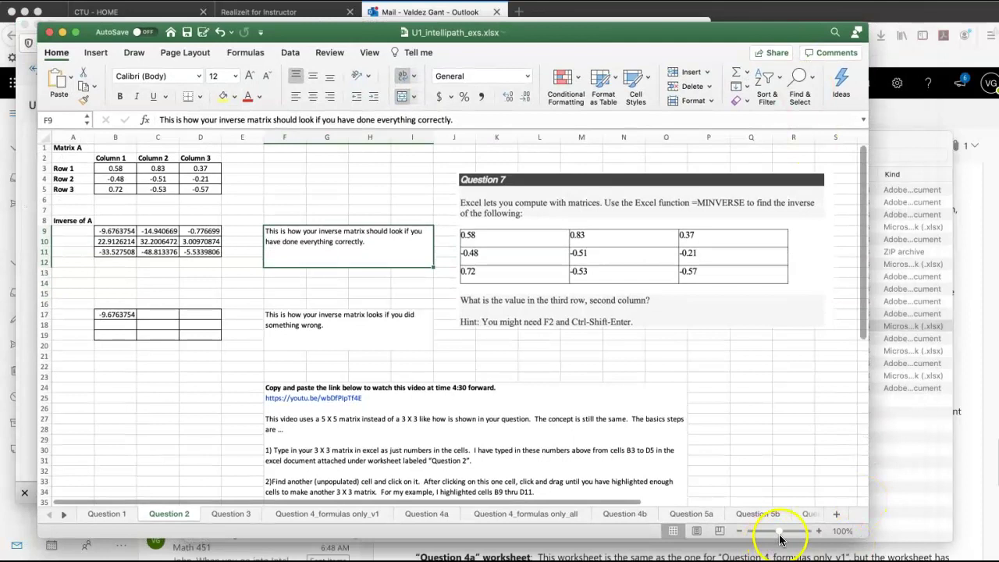
drag(777, 530, 785, 532)
click(463, 293)
click(331, 209)
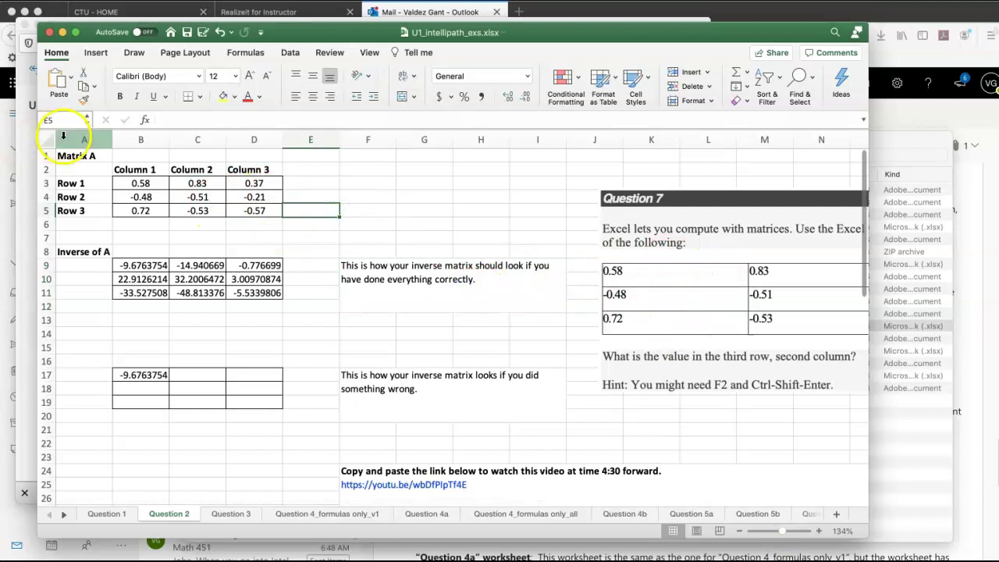
Step: Select the Matrix A block A1:D6, the inverse block A8:D12, and then only the Matrix A values in B3:D5
drag(69, 159, 265, 220)
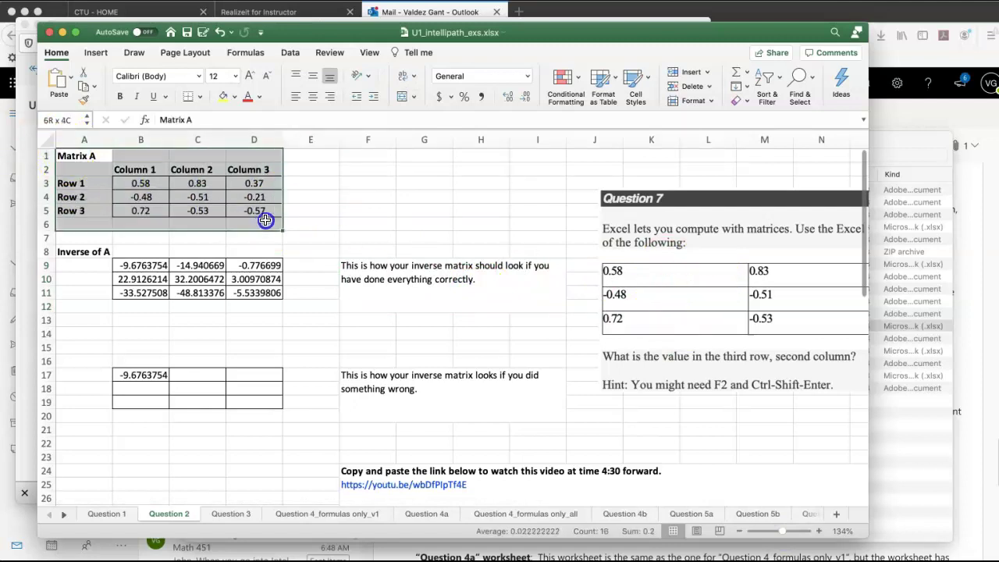
drag(72, 252, 252, 307)
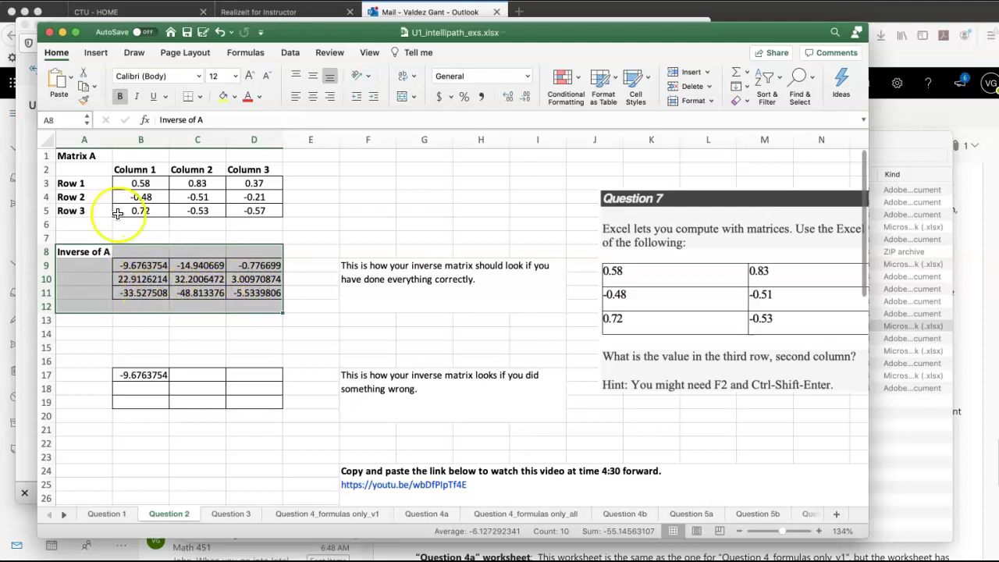
click(134, 184)
drag(174, 189, 234, 212)
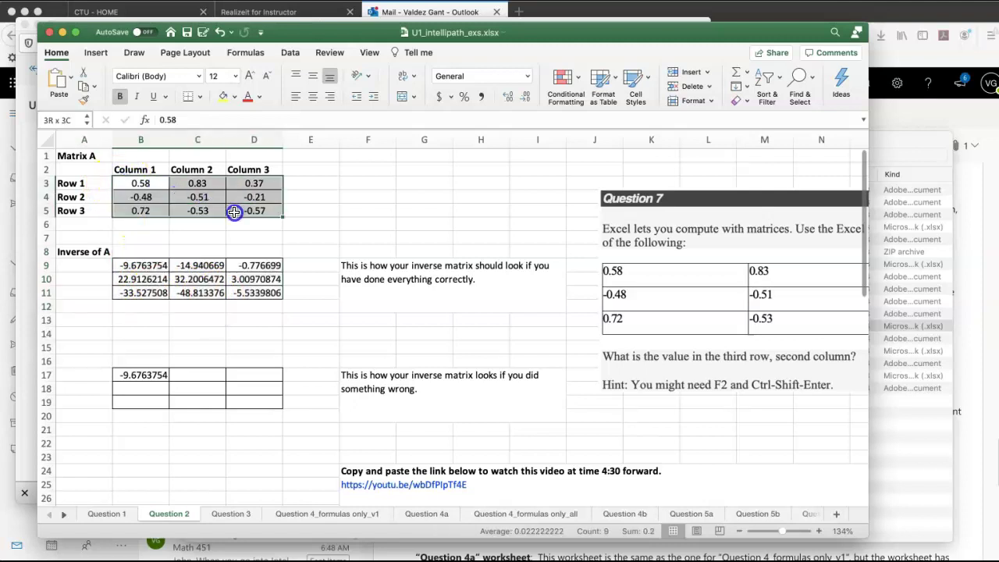
Step: Select the correct-result note and its inverse block A8:D11, then the wrong-result note and its matrix B17:D19
click(435, 291)
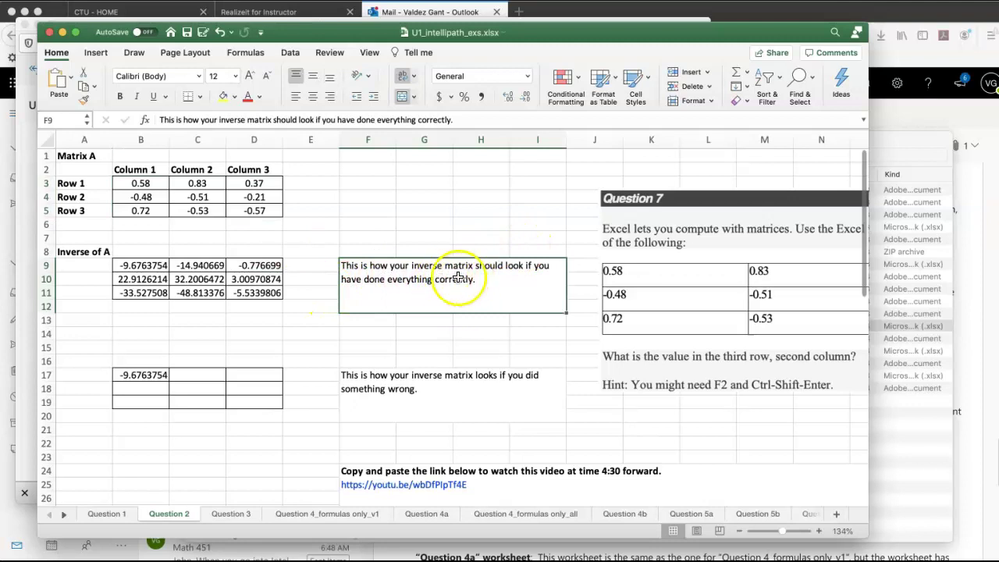
drag(84, 252, 232, 293)
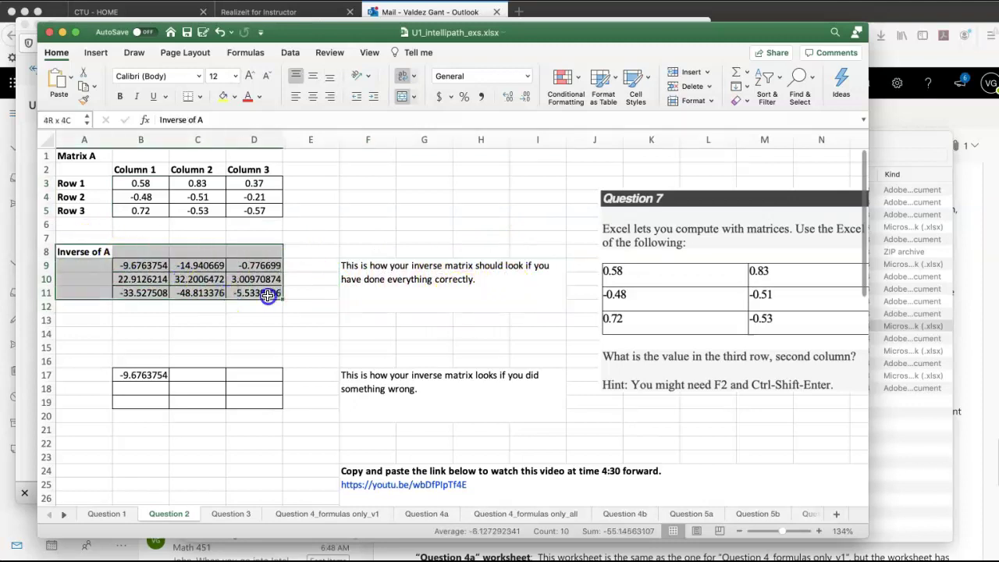
click(391, 380)
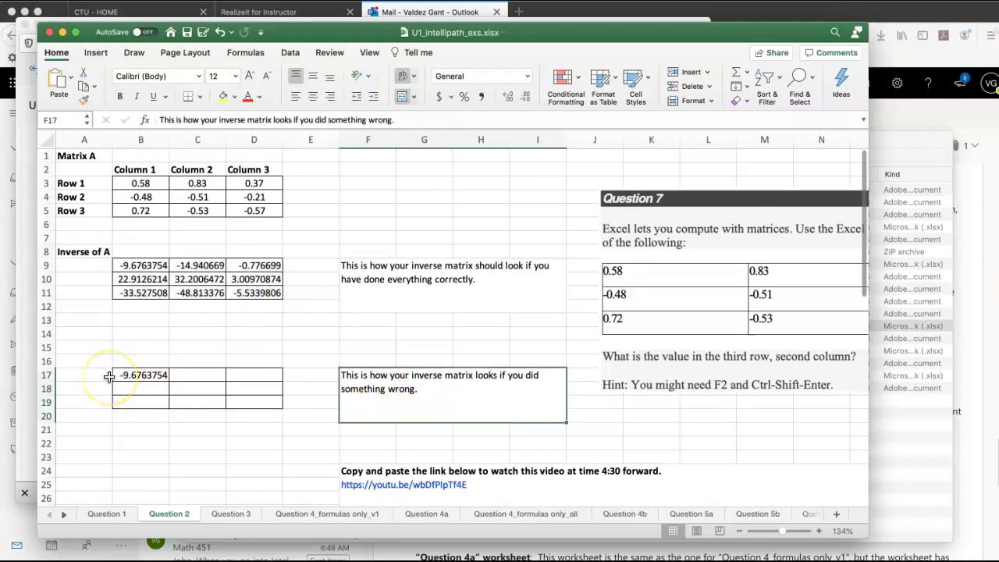
drag(119, 373, 258, 403)
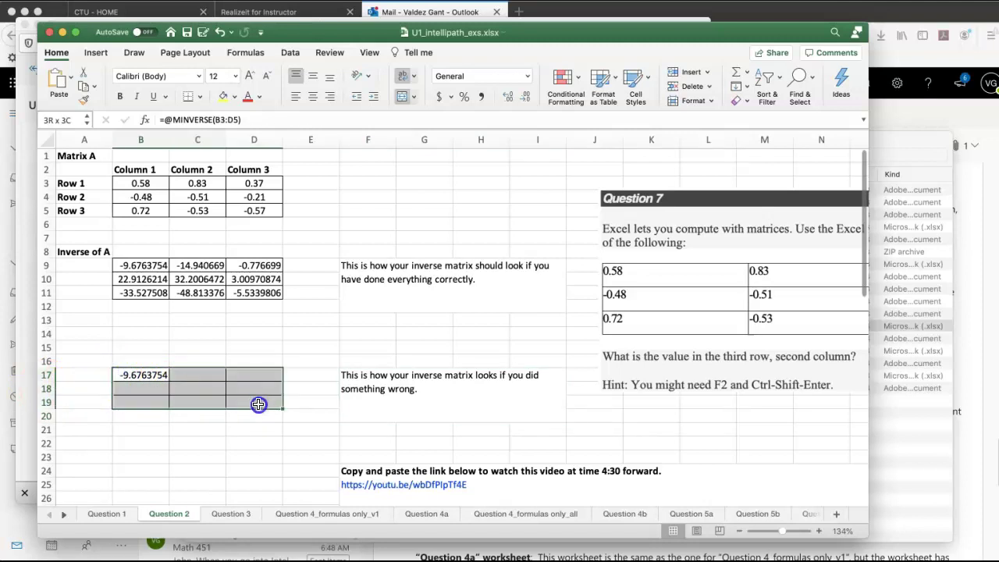
drag(258, 403, 259, 403)
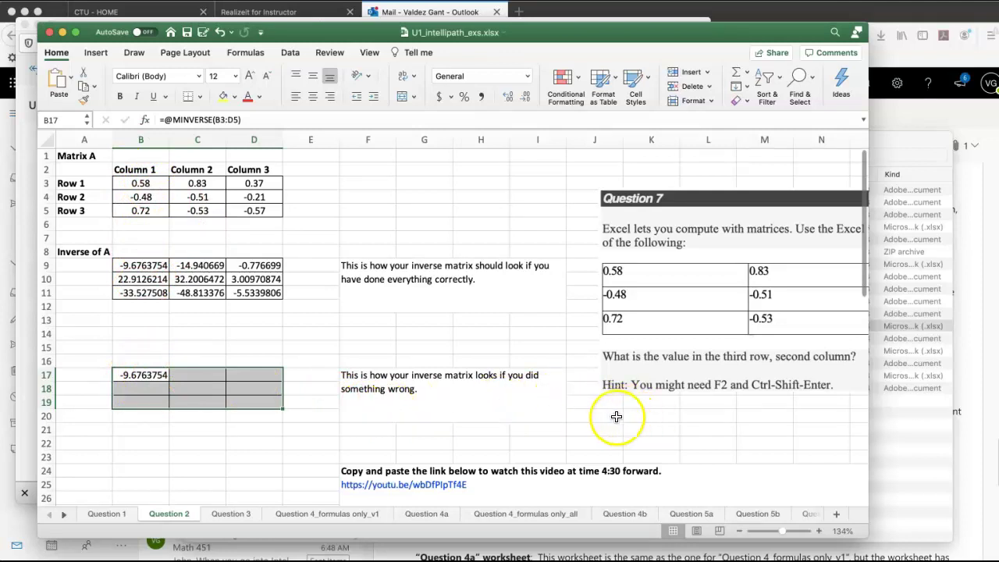
Step: Examine the video link and written MINVERSE instructions, and compare the formula in B17 with the array formula in B9:D11
scroll(616, 414, down, 1)
scroll(616, 413, down, 7)
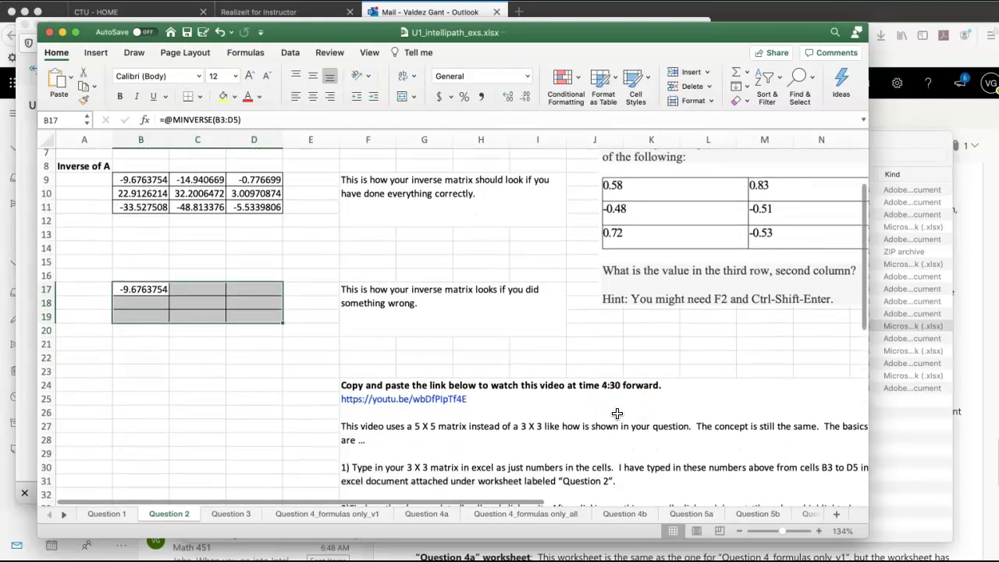
scroll(616, 413, down, 1)
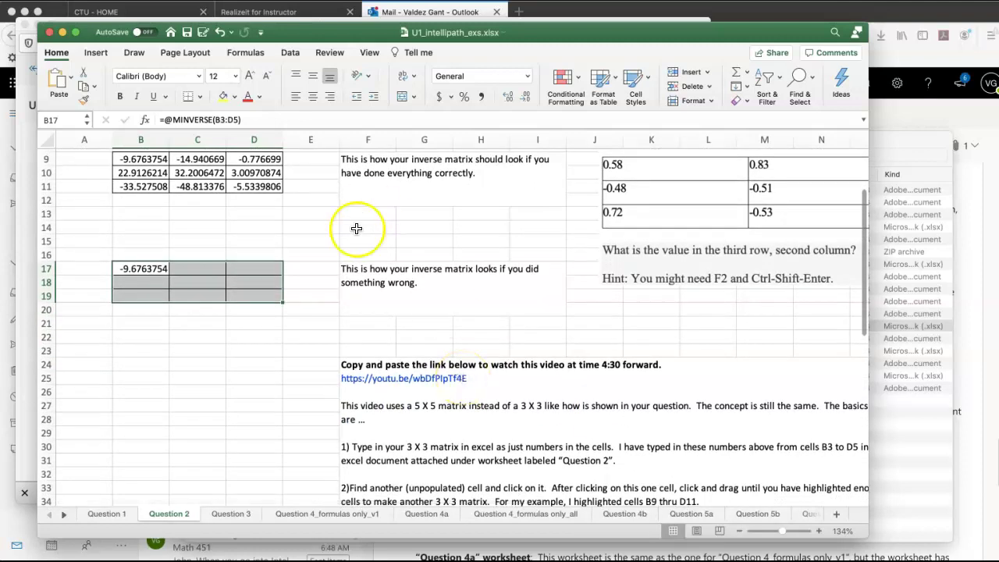
scroll(249, 346, up, 4)
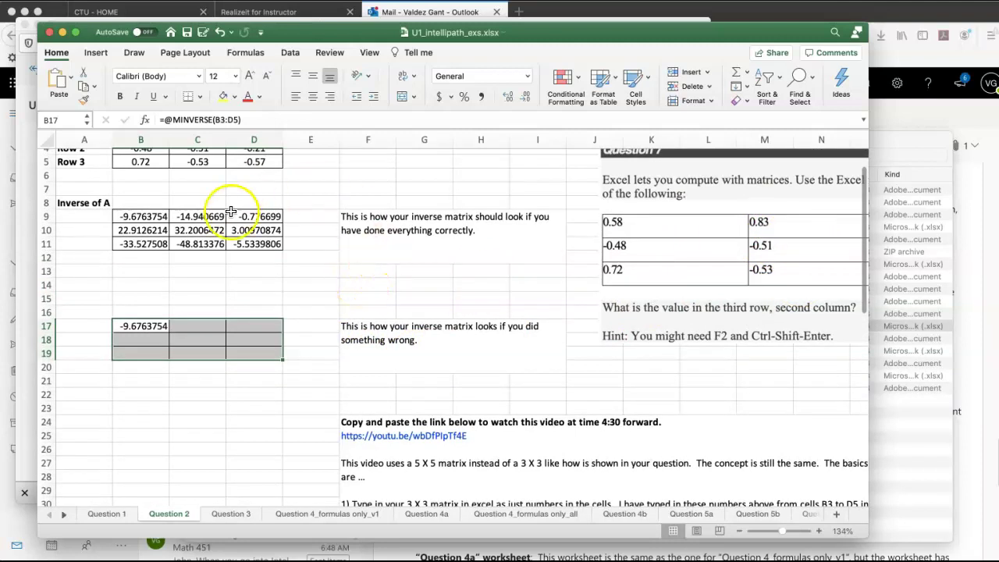
scroll(203, 311, down, 1)
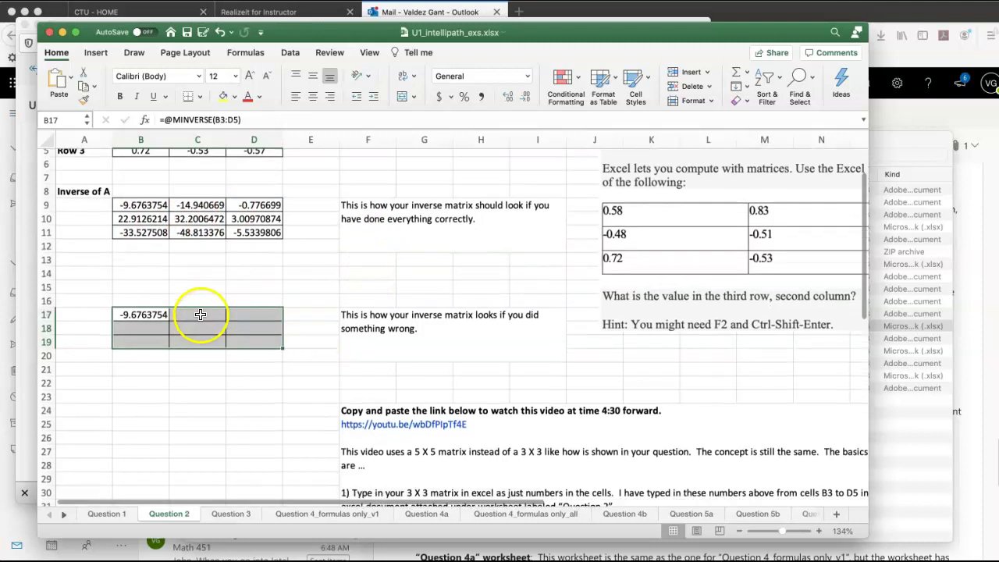
click(192, 272)
click(129, 314)
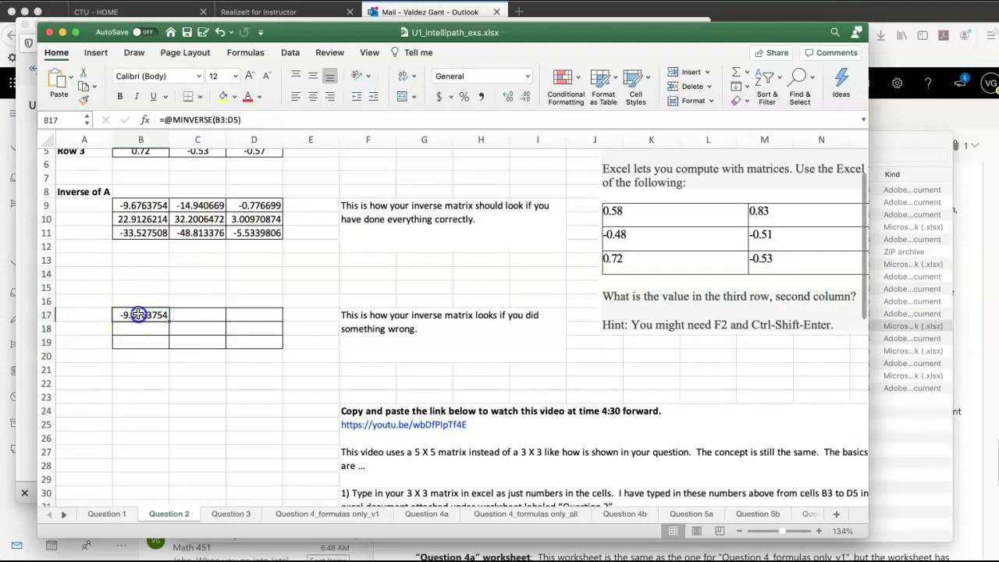
drag(128, 205, 241, 233)
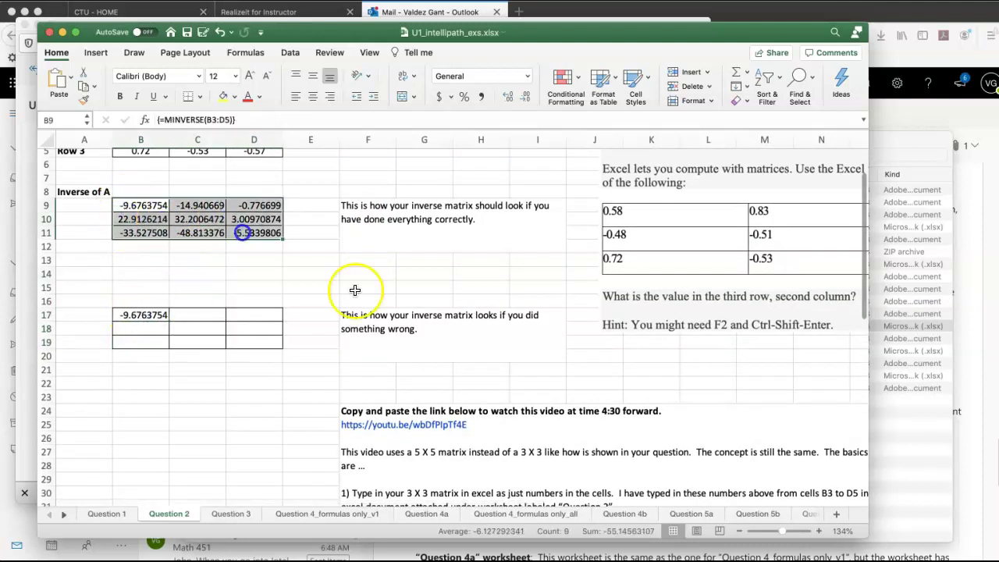
scroll(446, 364, down, 5)
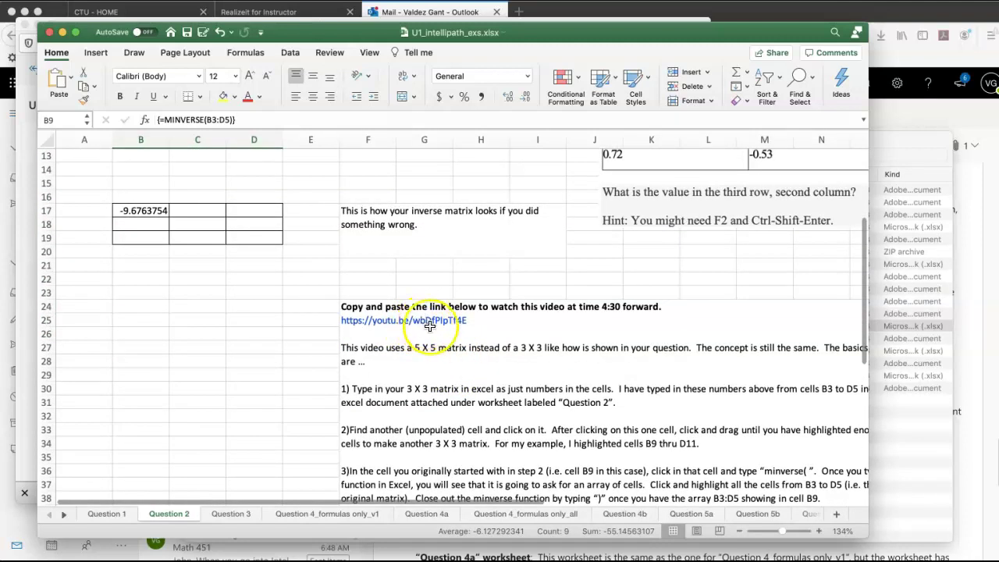
Step: Widen the workbook window until the full width of the MINVERSE instructions on the Question 2 worksheet fits
scroll(546, 351, down, 1)
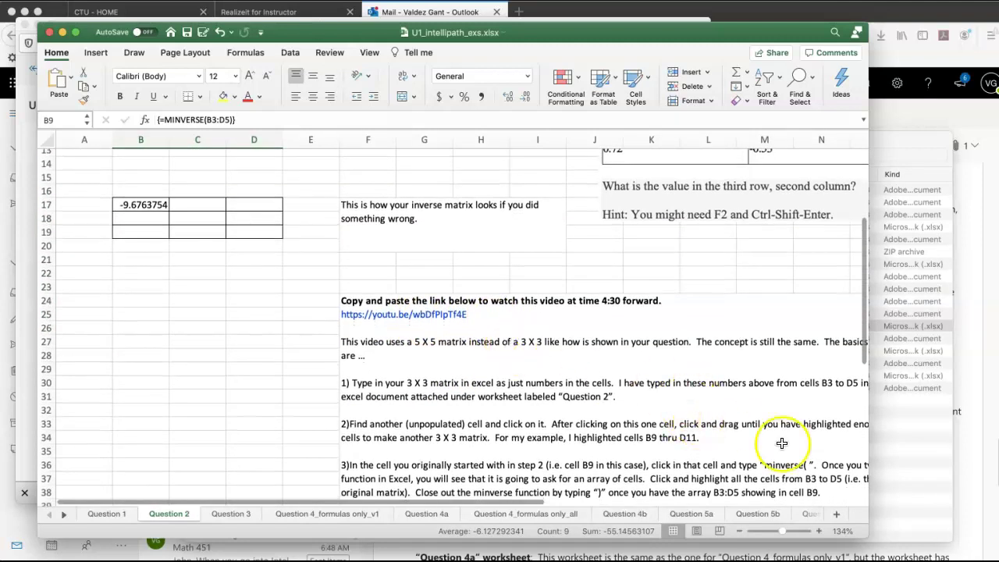
drag(878, 541, 984, 536)
scroll(590, 419, down, 5)
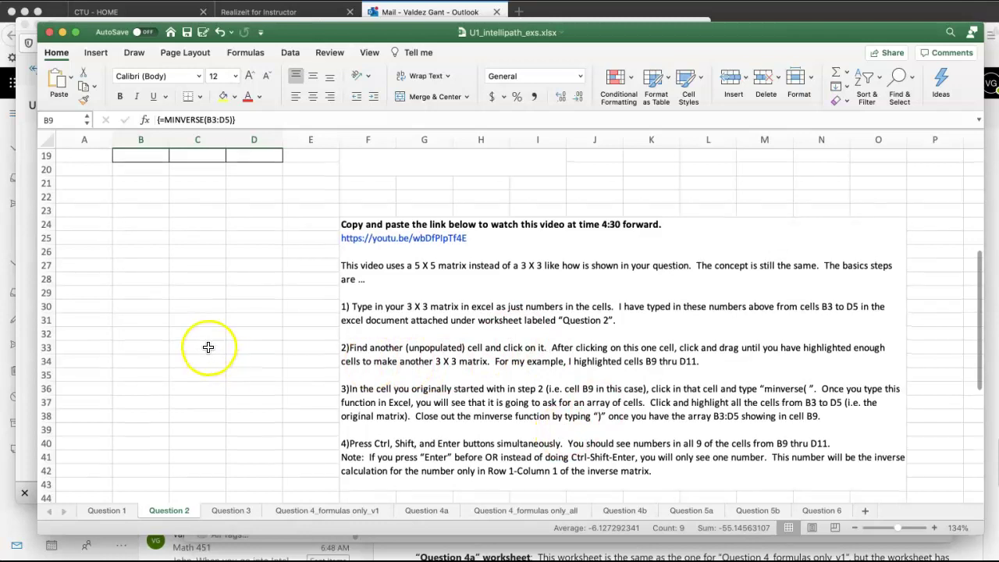
scroll(218, 336, up, 5)
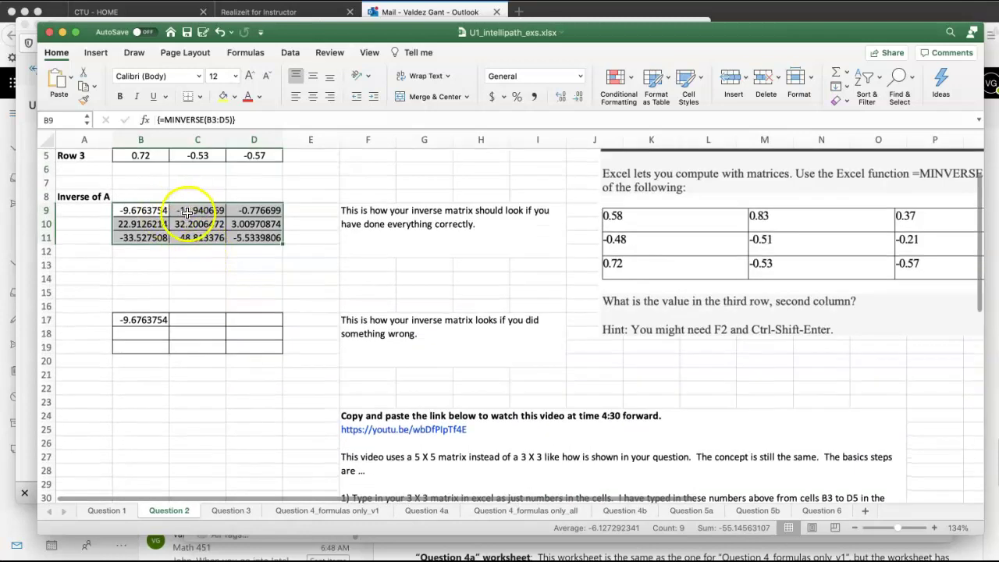
scroll(444, 394, down, 3)
scroll(458, 398, down, 1)
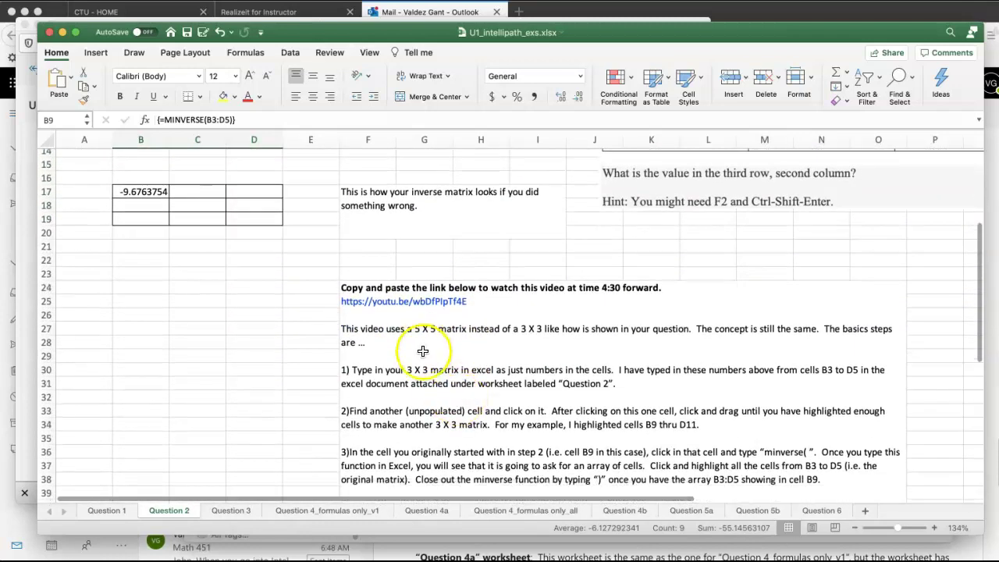
Step: Select the merged instruction block starting at F24 and read through its numbered MINVERSE steps
click(412, 381)
scroll(425, 377, down, 1)
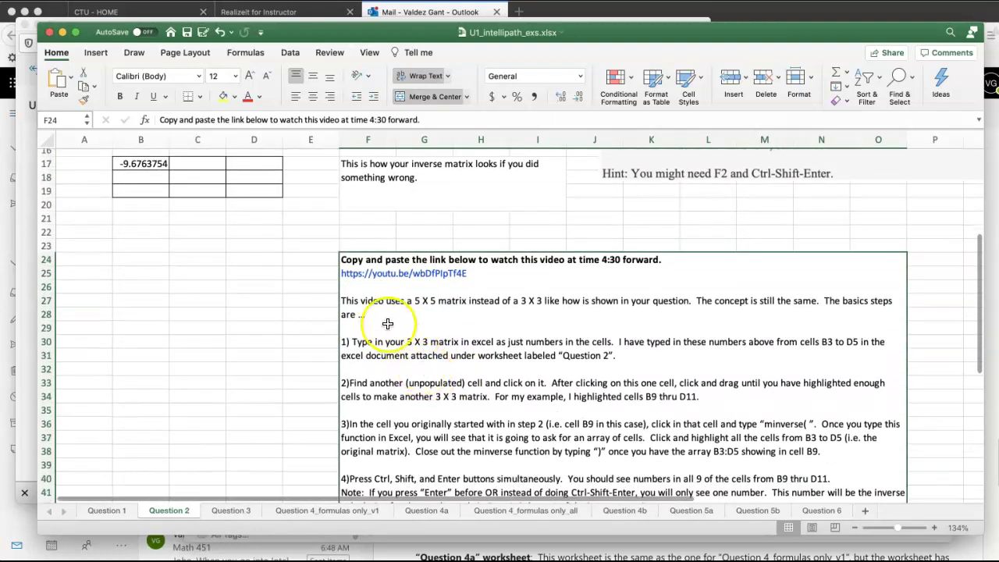
scroll(509, 390, down, 2)
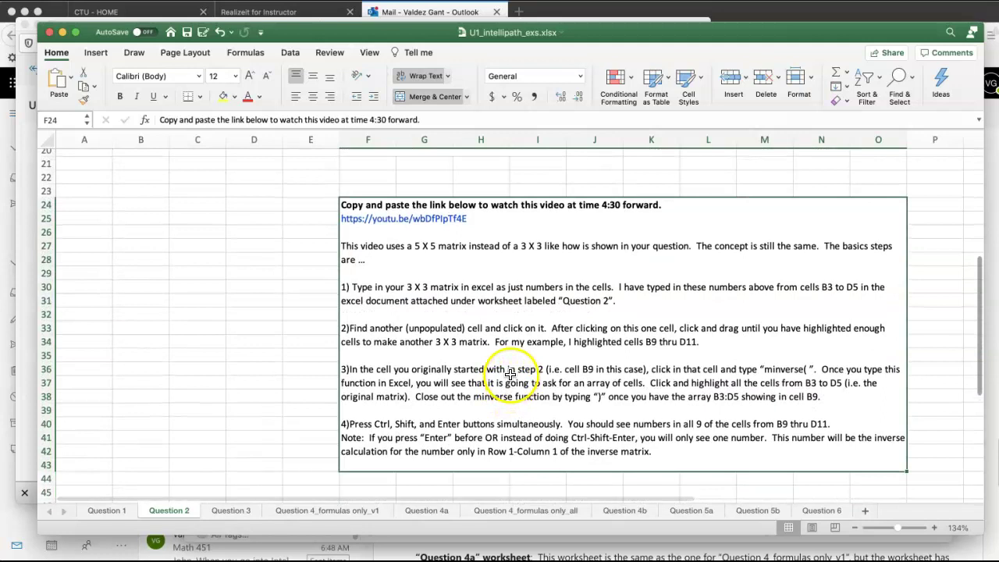
scroll(511, 375, up, 3)
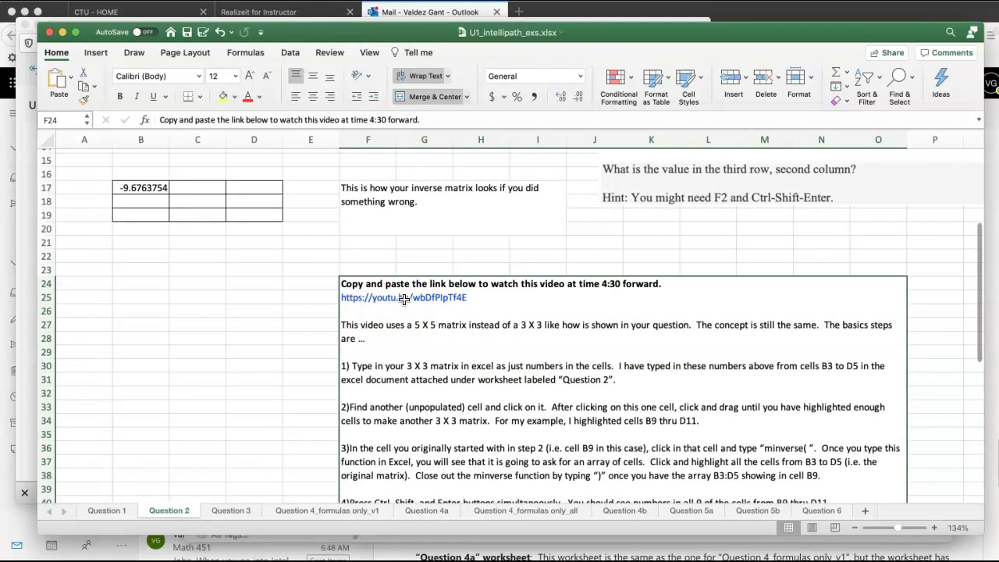
scroll(200, 330, up, 5)
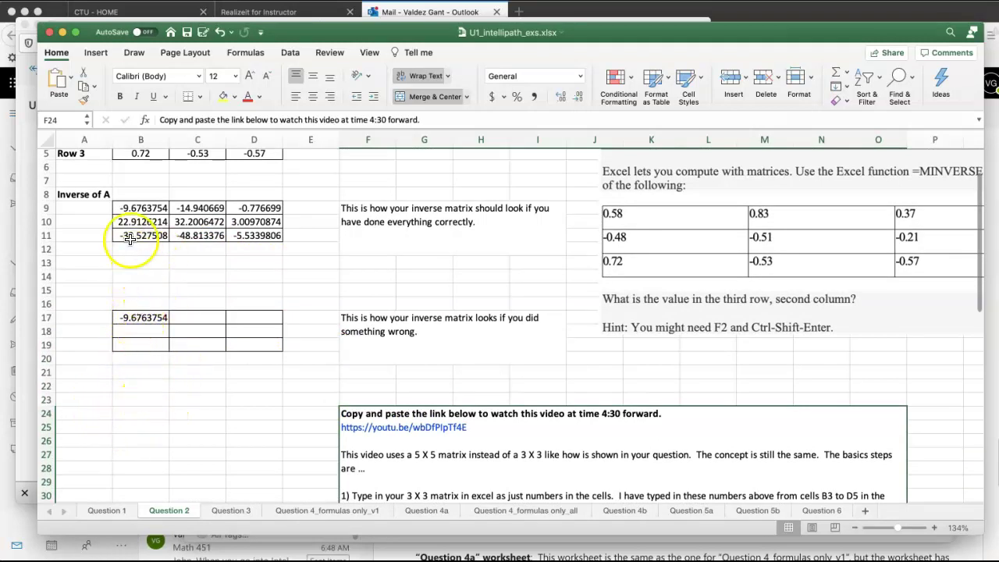
Step: Select the empty cells B25:D28 as a sample output range and review the Question 7 prompt with its Ctrl-Shift-Enter hint
drag(131, 426, 240, 470)
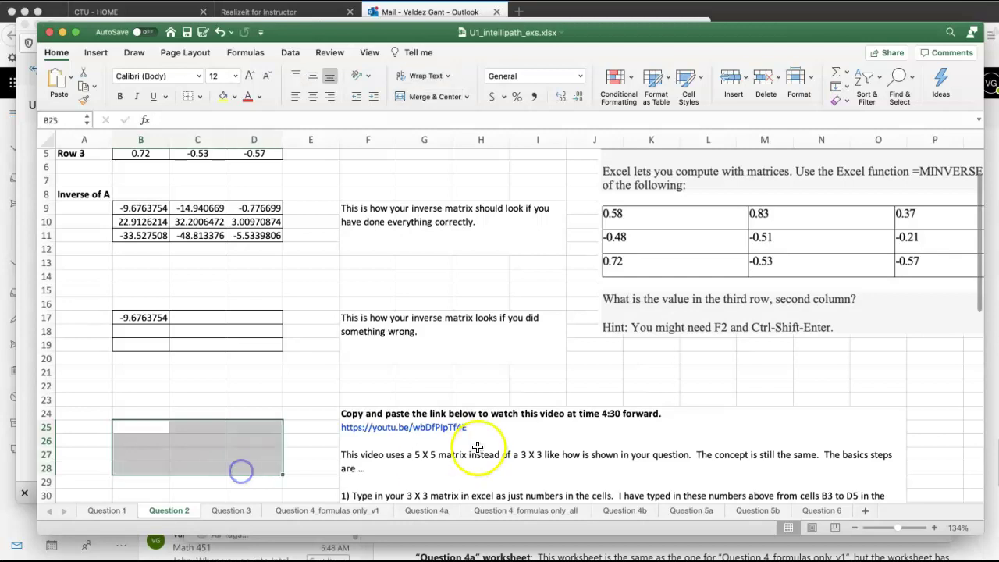
scroll(479, 446, down, 4)
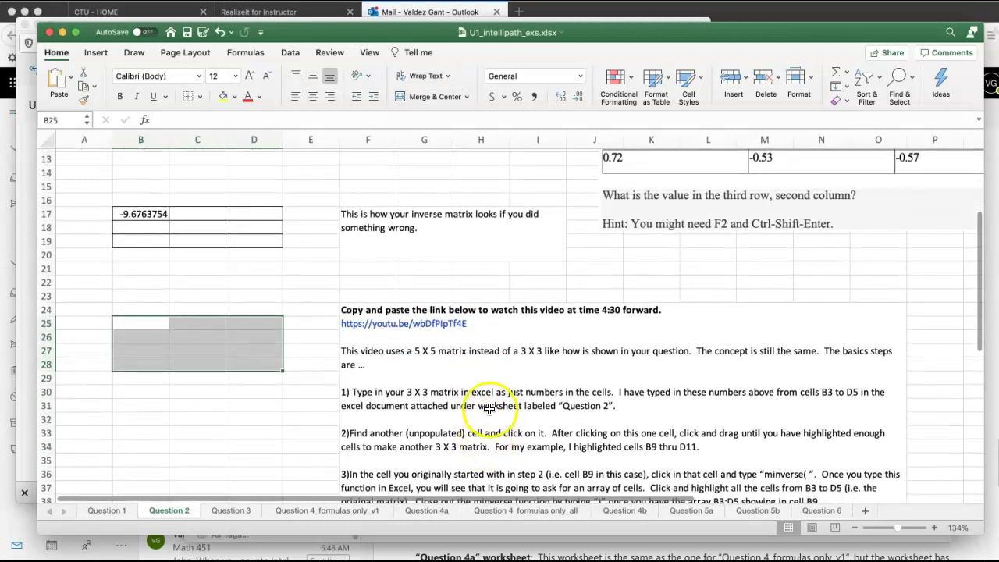
scroll(171, 299, up, 2)
scroll(191, 205, up, 2)
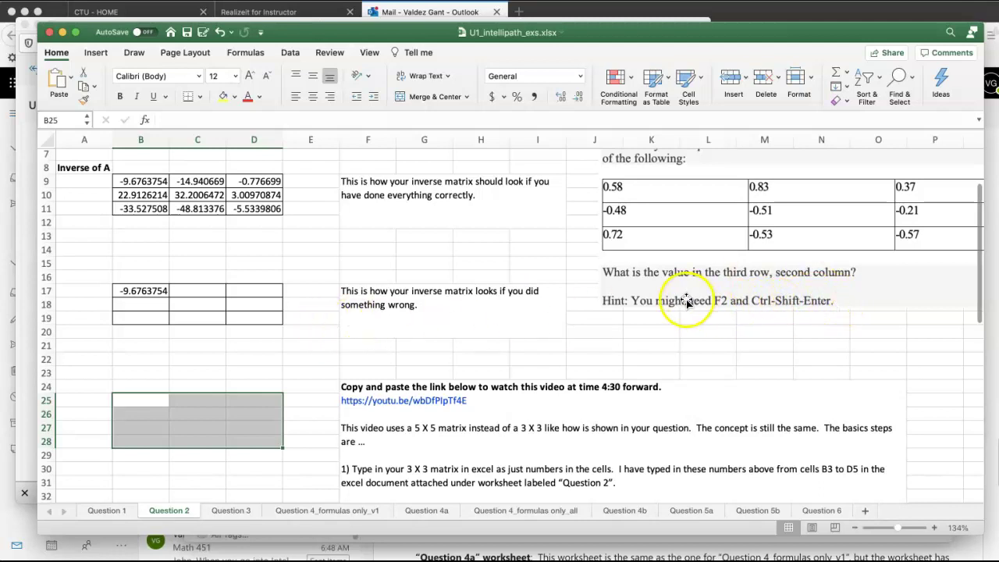
scroll(179, 240, up, 3)
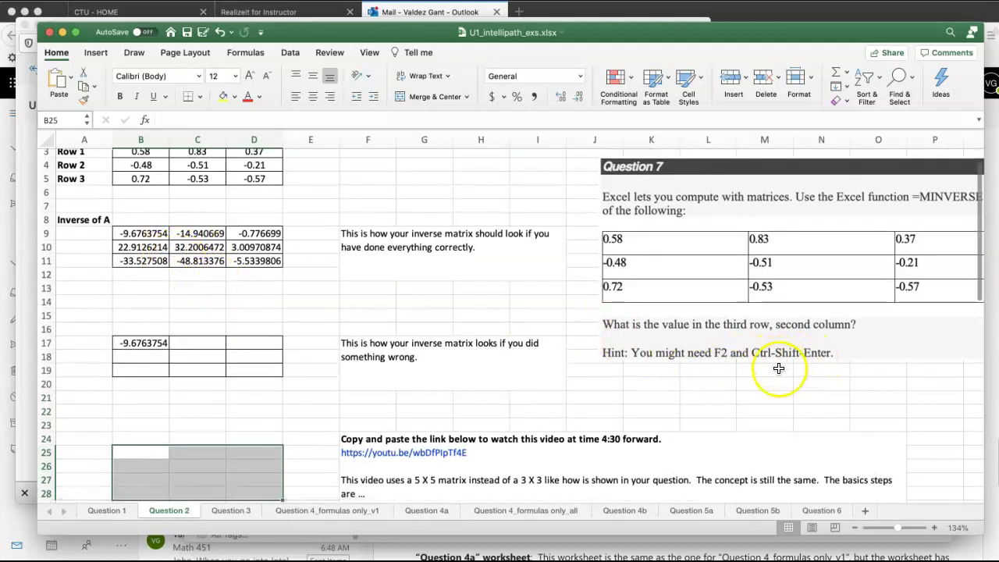
scroll(515, 451, down, 1)
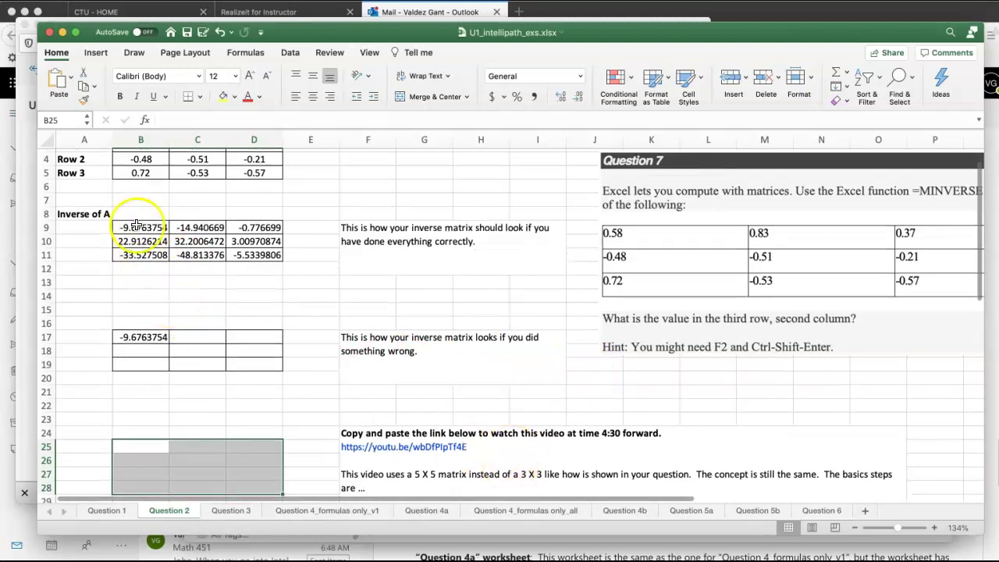
Step: Compare the formula in B17 with the array formula in B9:D11, and finish with the empty cell E24 selected
click(143, 337)
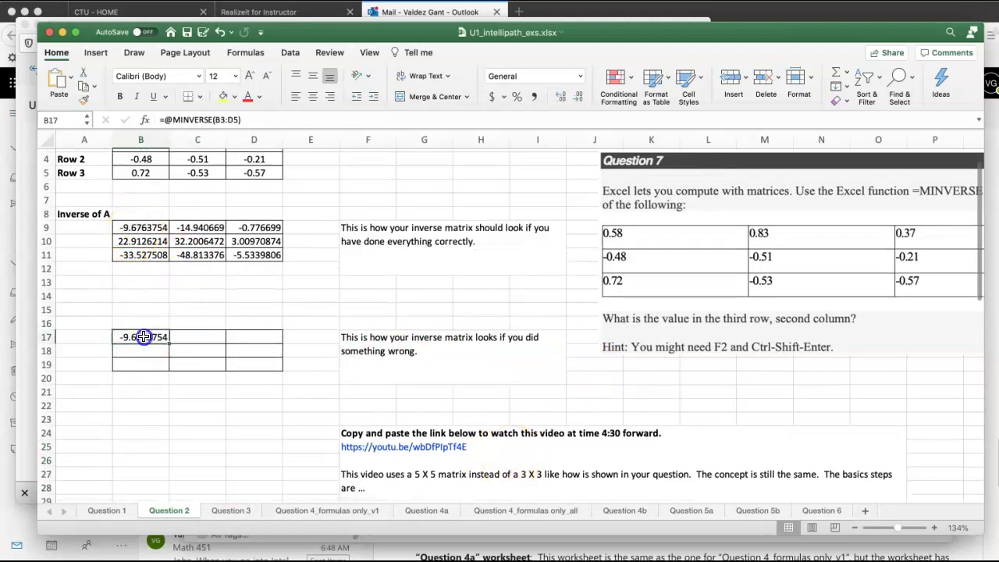
drag(130, 226, 236, 254)
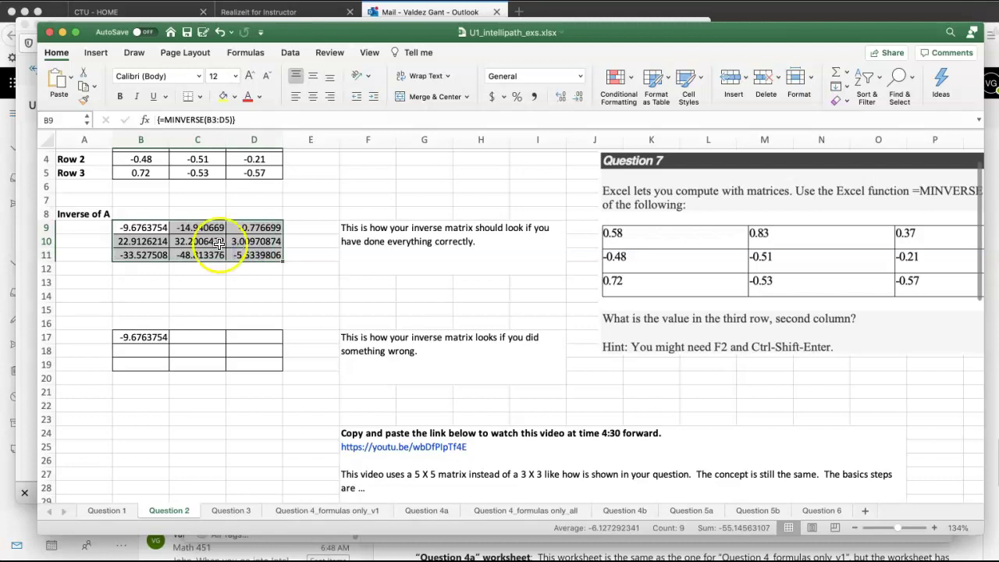
click(301, 433)
scroll(293, 421, down, 2)
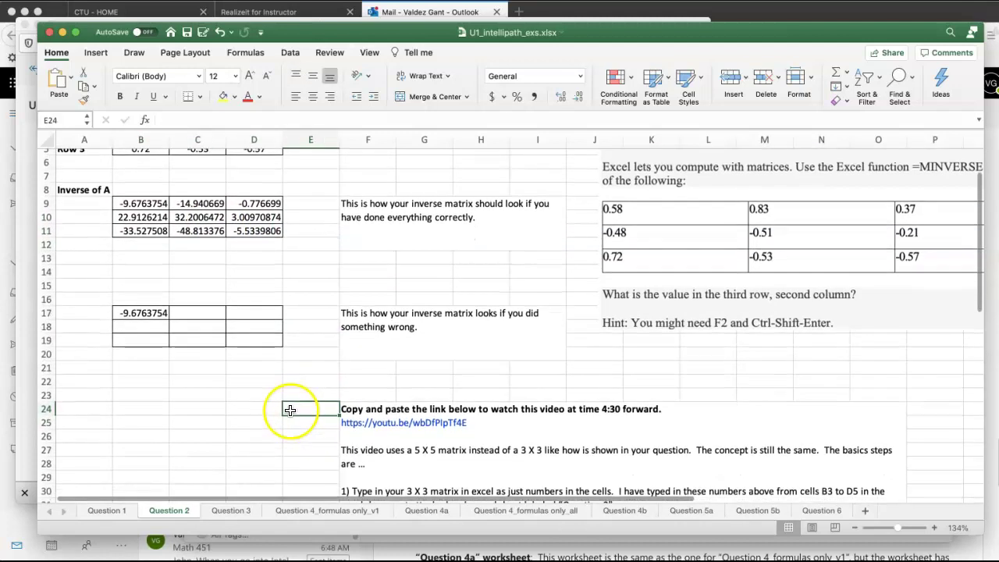
scroll(290, 409, down, 4)
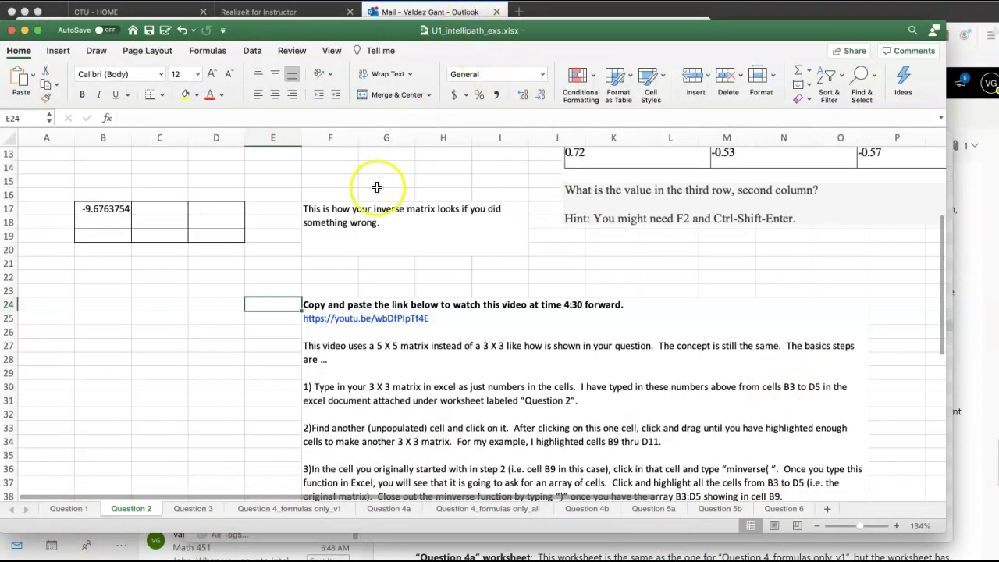
Step: View the Question 1 worksheet, then inspect the Question 3 break-even worksheet with its formulas shown and return it to values
click(78, 509)
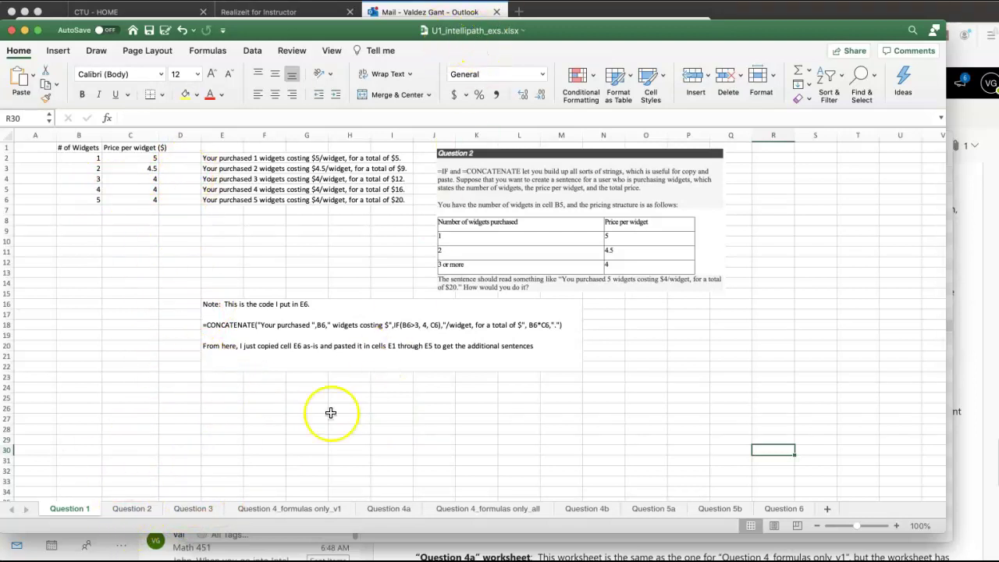
click(205, 509)
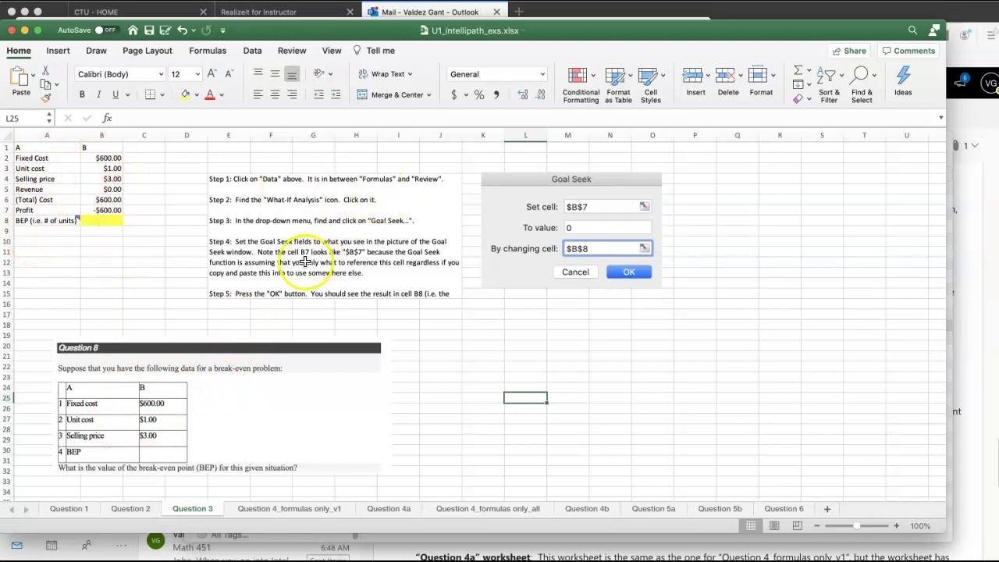
click(119, 269)
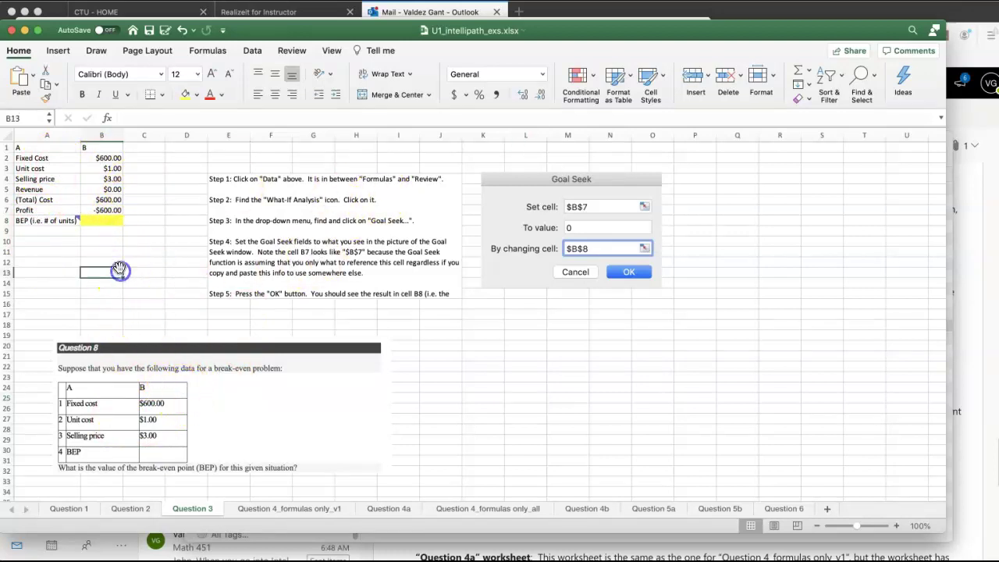
click(216, 53)
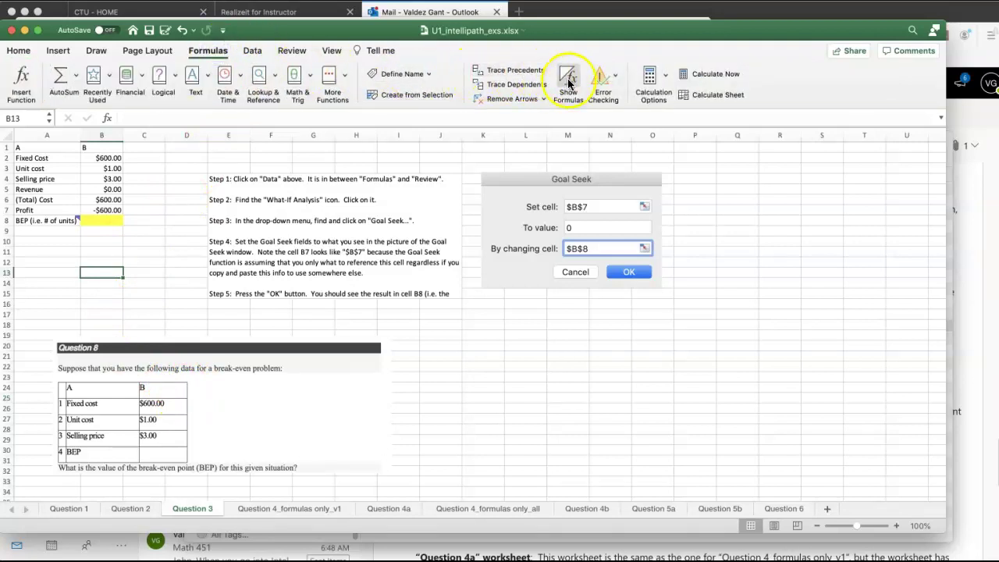
click(569, 80)
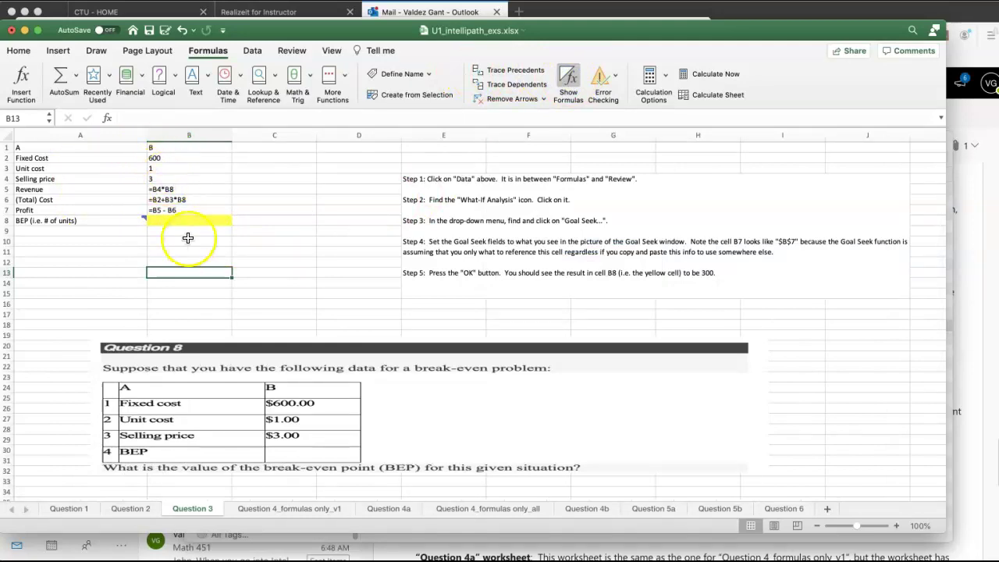
click(568, 78)
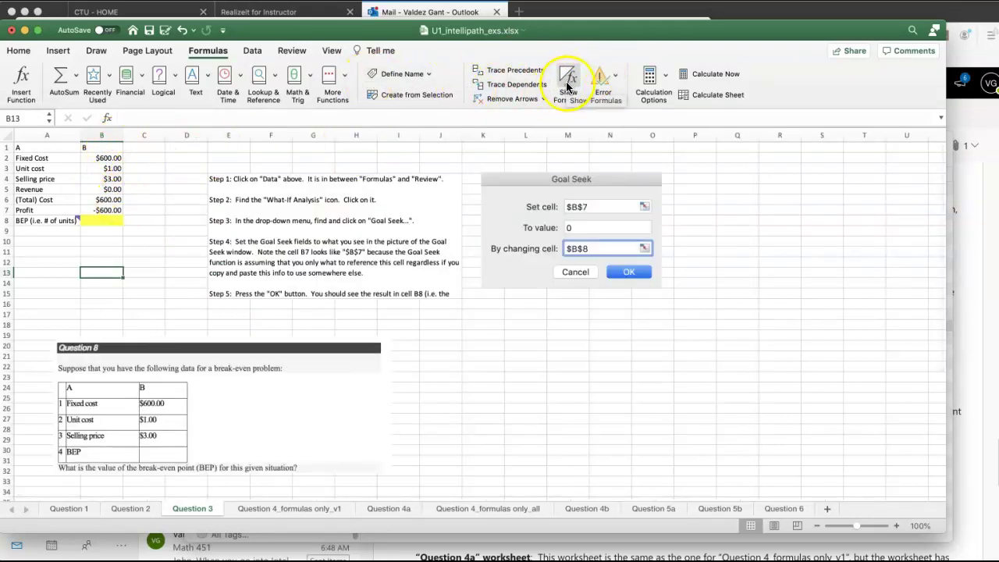
Step: Open the Question 4_formulas only_v1 worksheet and examine its present value formulas, the NPV definition and the full question text
click(302, 511)
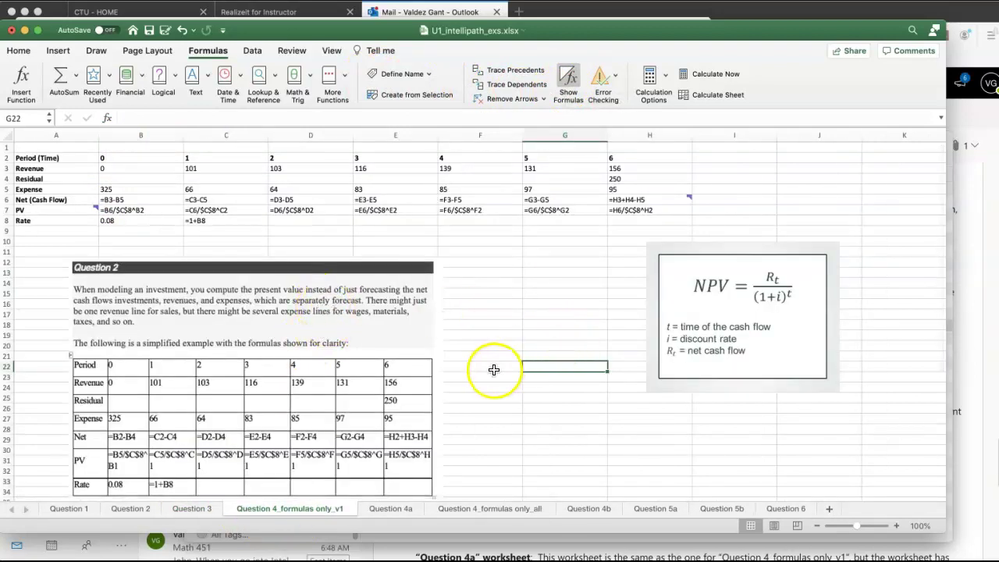
scroll(498, 364, down, 1)
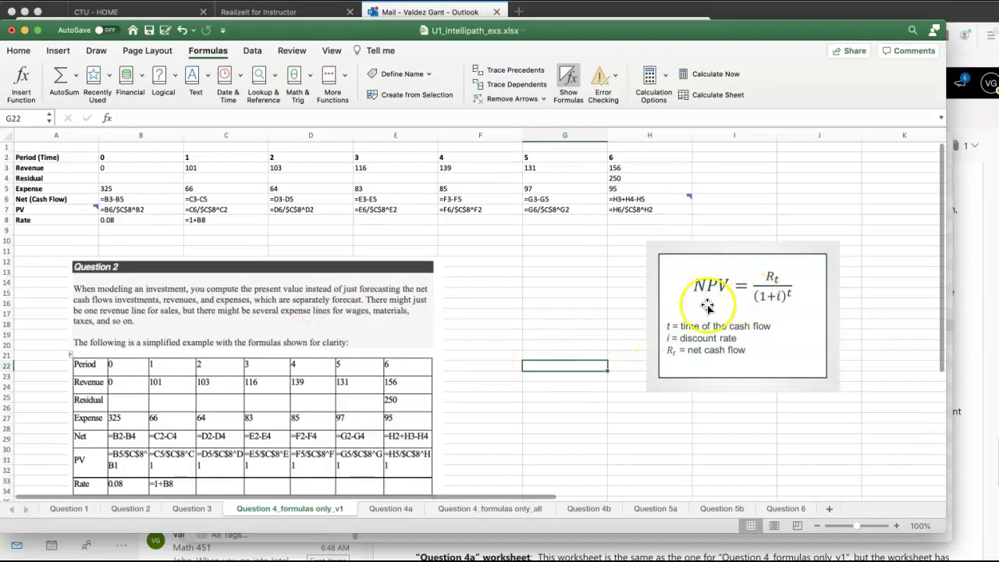
scroll(544, 323, down, 1)
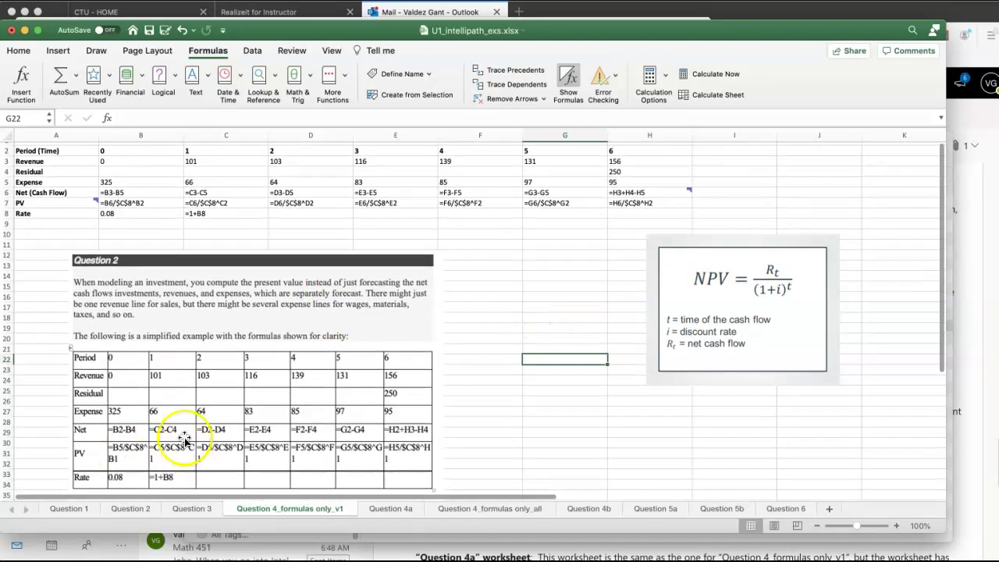
scroll(207, 414, down, 1)
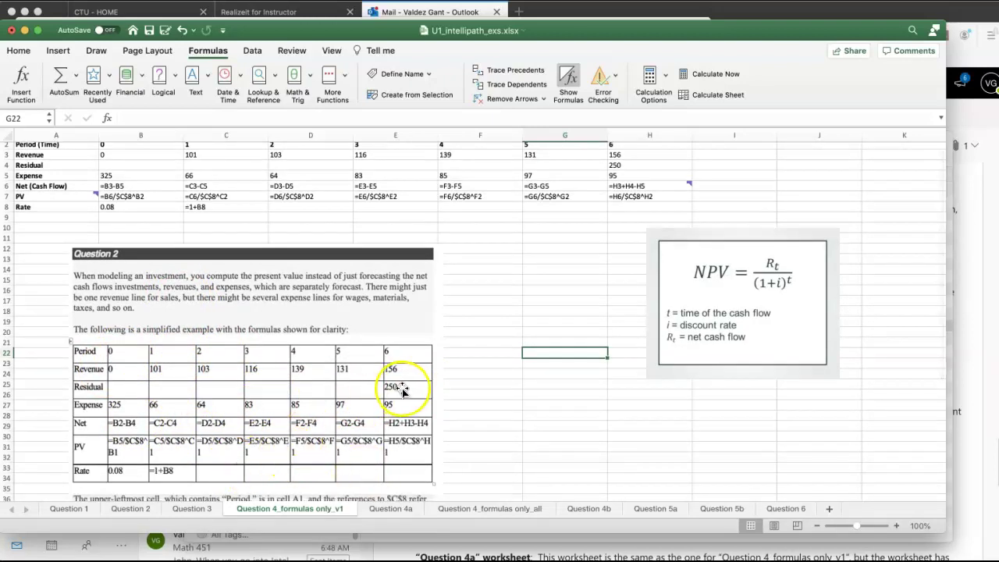
scroll(545, 418, down, 3)
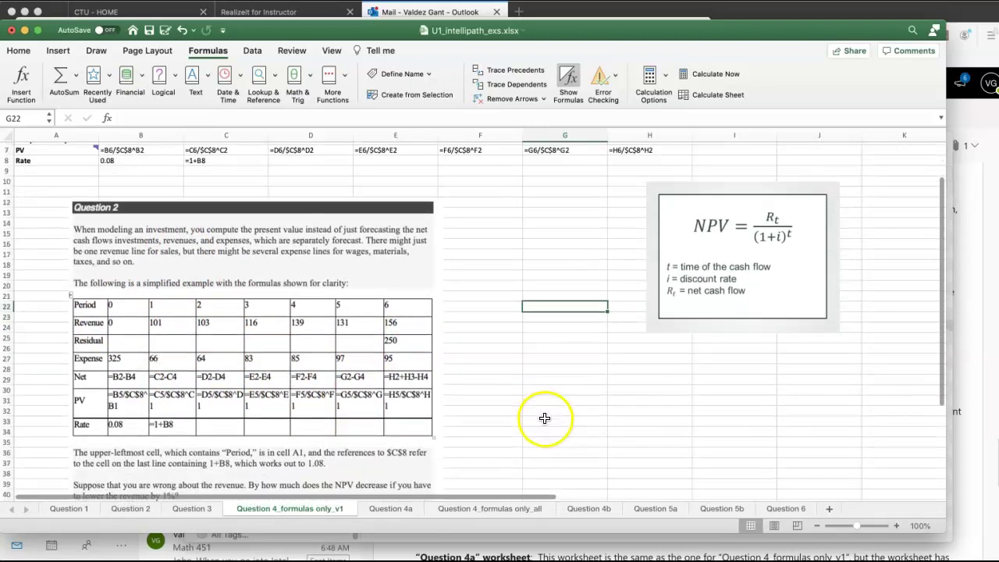
scroll(543, 418, down, 2)
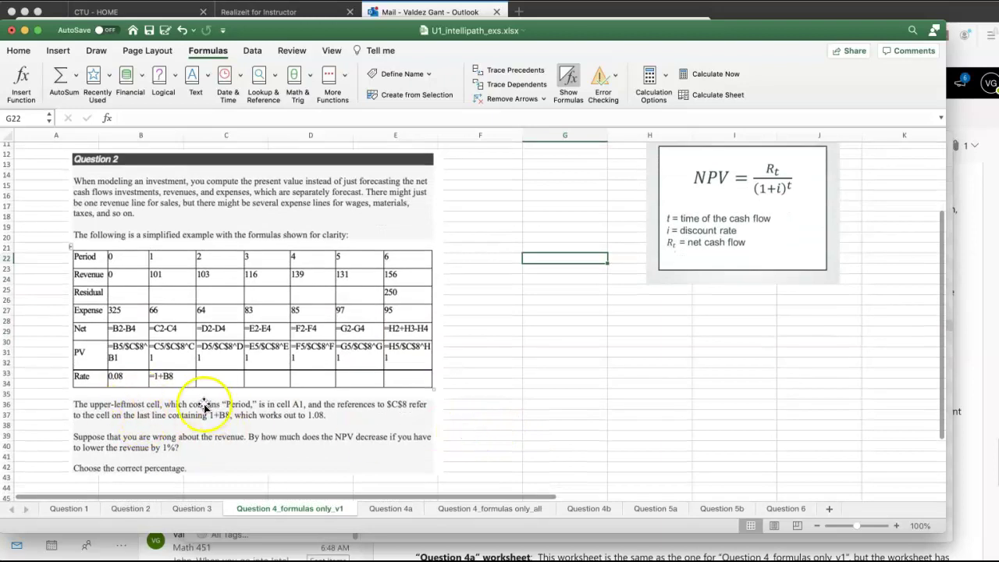
scroll(541, 399, up, 1)
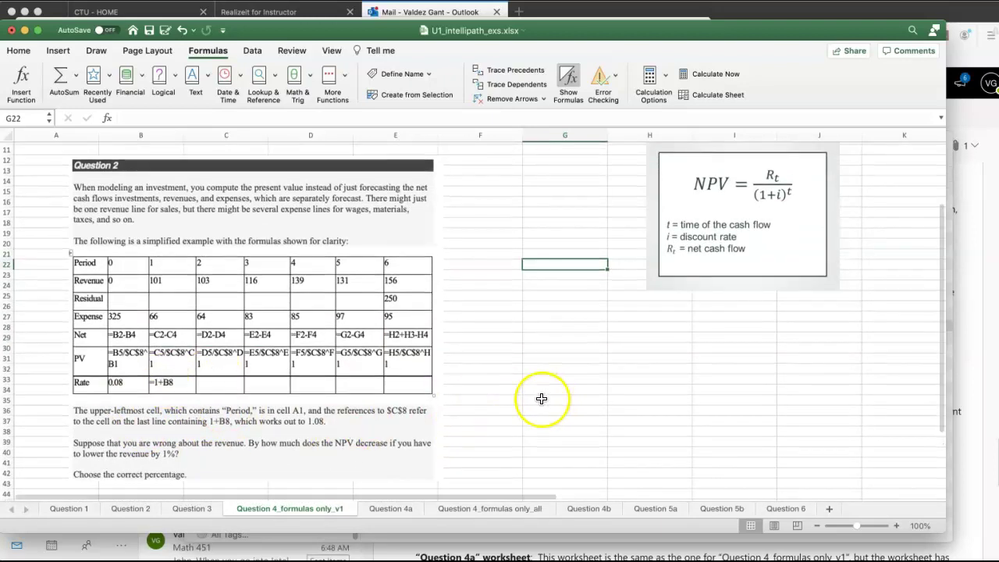
scroll(541, 399, up, 5)
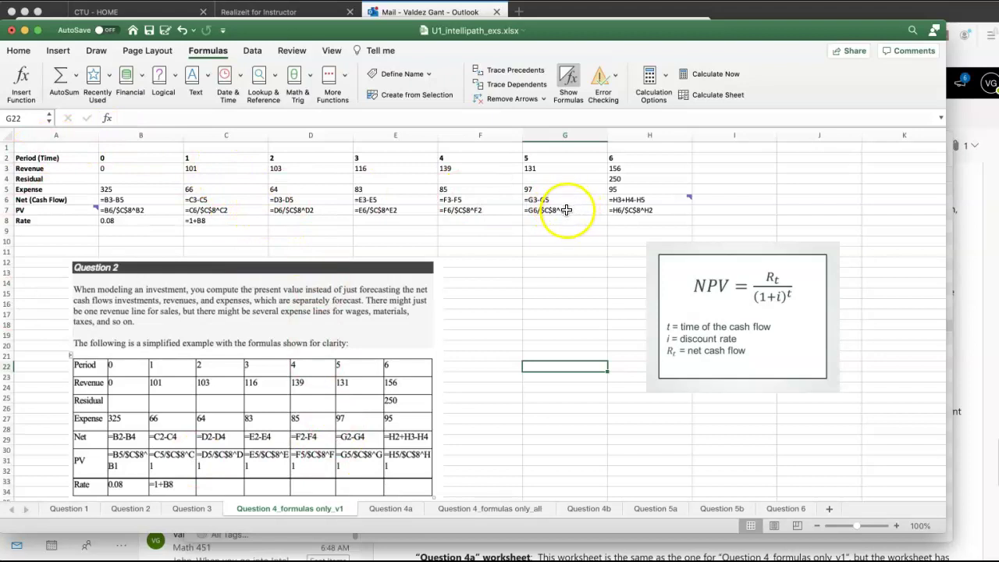
Step: Compare the Question 4a values with the formulas shown on Question 4_formulas only_v1, ending on the Question 4a worksheet
click(393, 507)
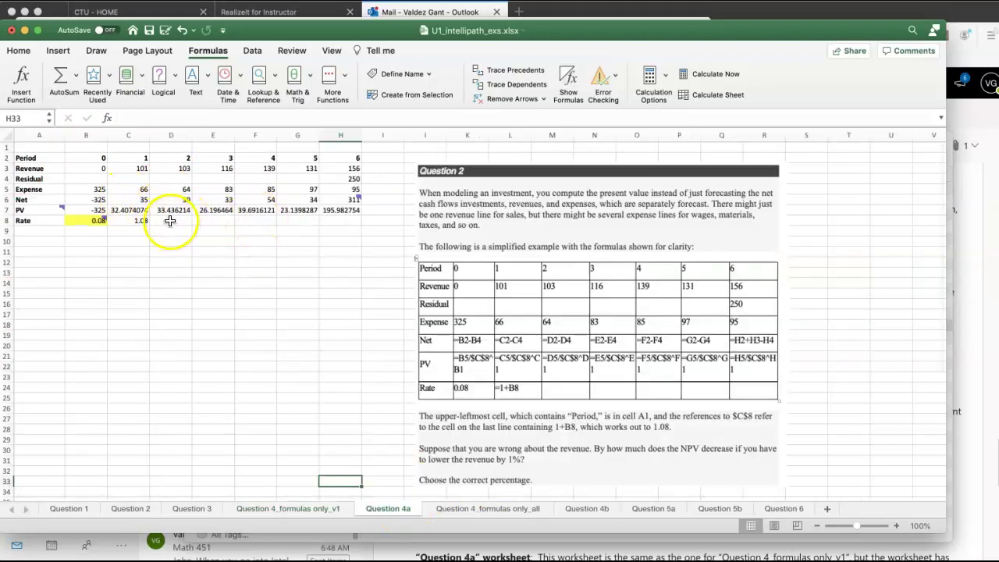
click(318, 508)
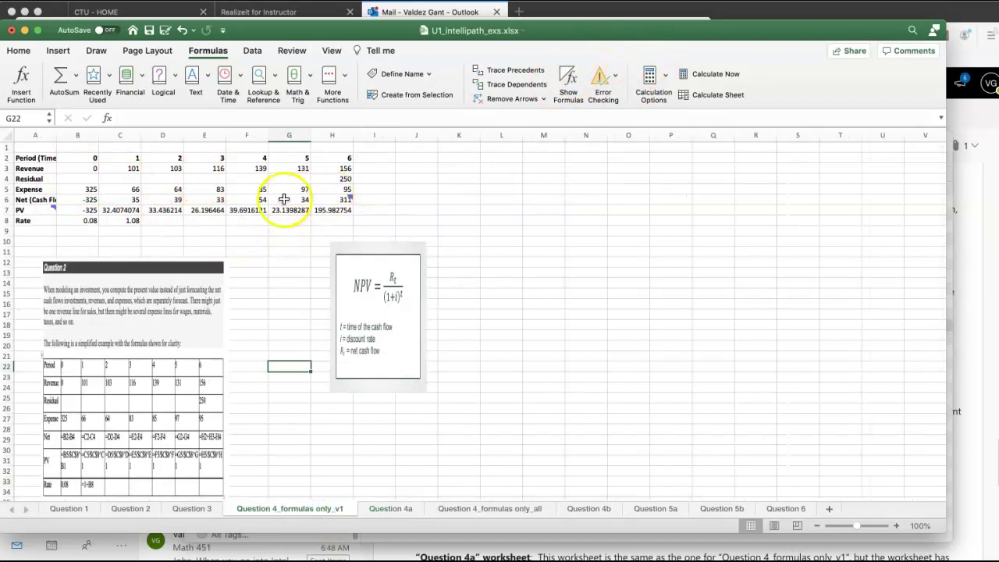
click(567, 78)
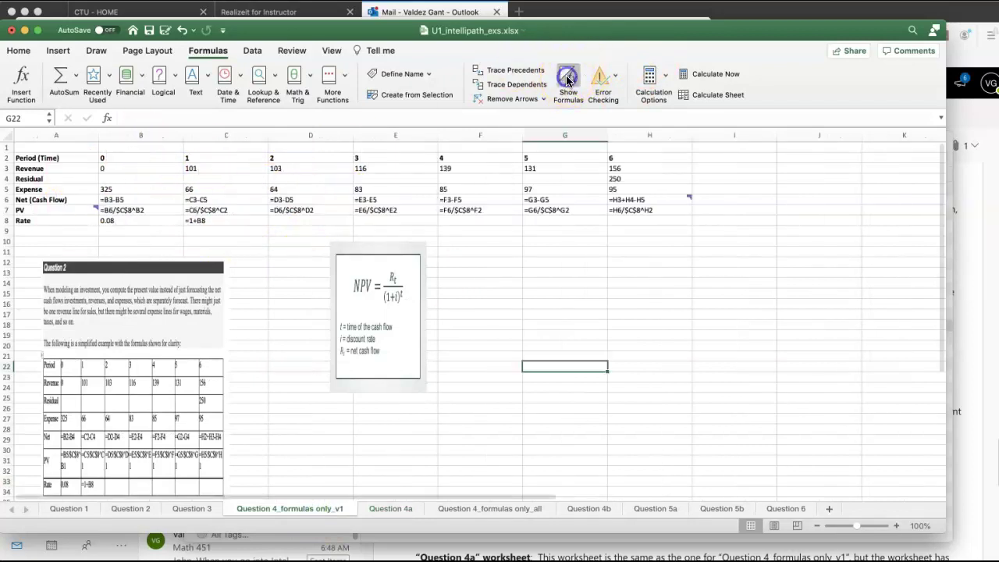
click(394, 510)
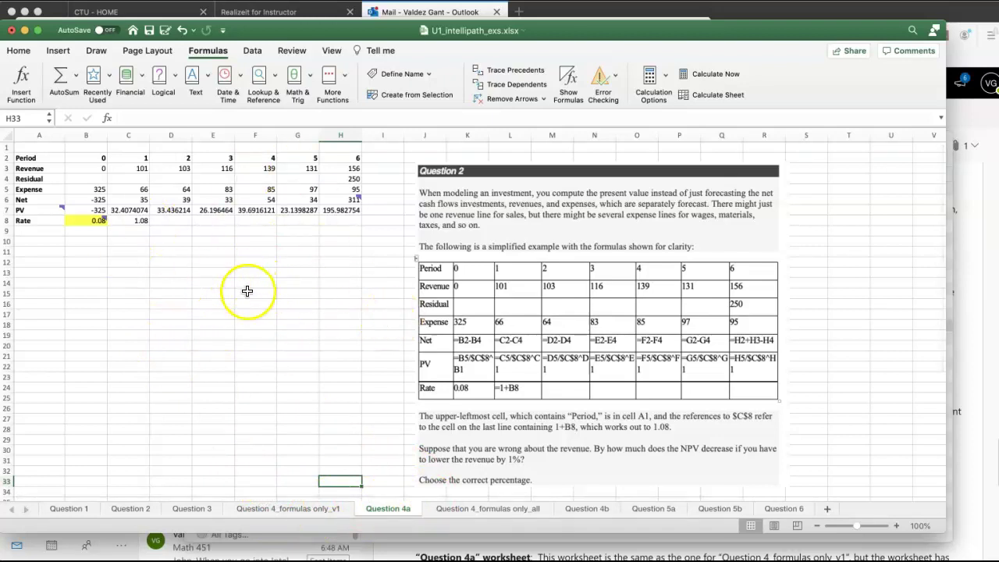
Step: Review the Question 4a question text, then examine the NPV difference rows on the Question 4_formulas only_all and Question 4b worksheets
scroll(248, 291, down, 2)
scroll(248, 291, down, 1)
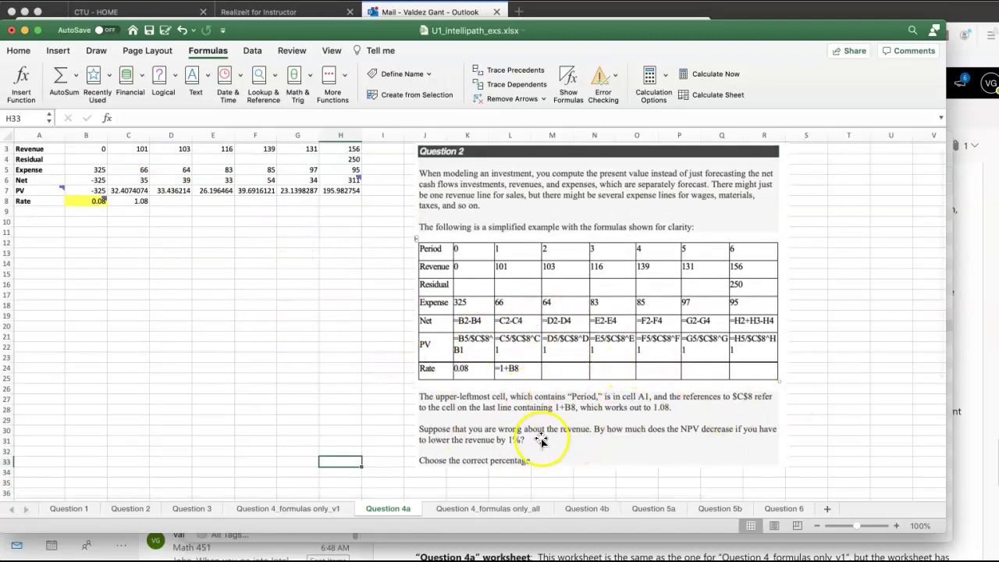
click(503, 508)
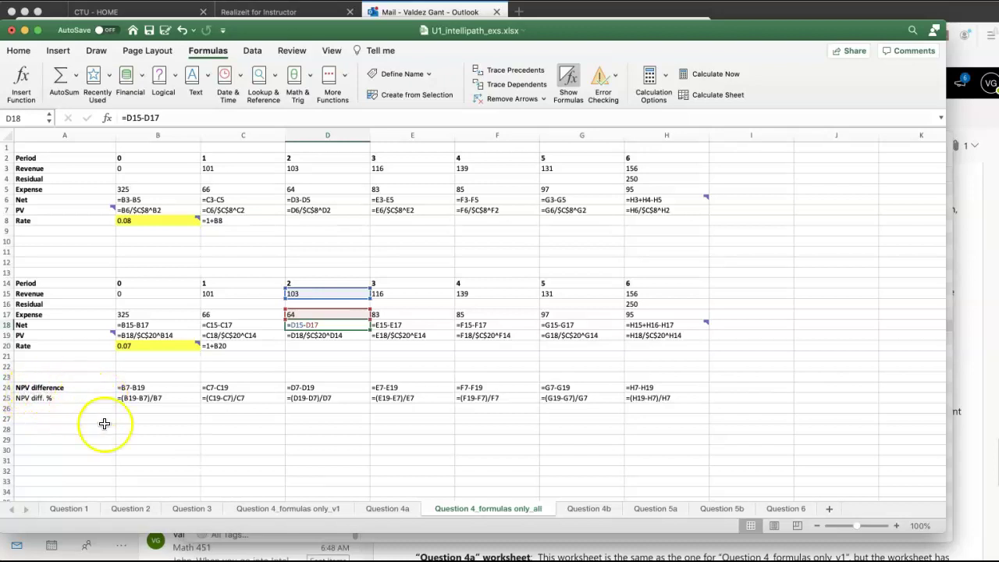
click(587, 508)
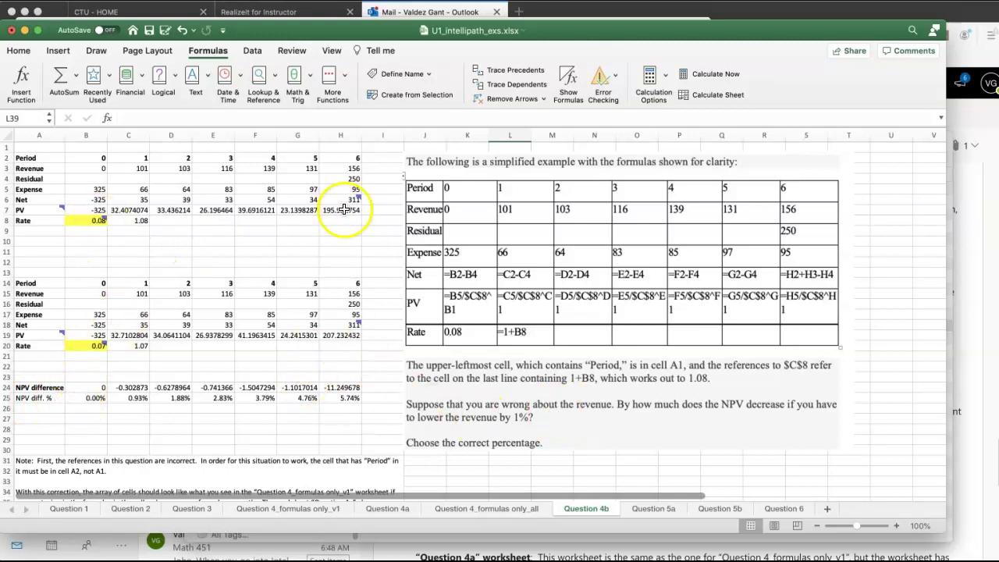
Step: Examine the break-even sensitivity models and Goal Seek instructions on the Question 5a, Question 5b and Question 6 worksheets
click(655, 508)
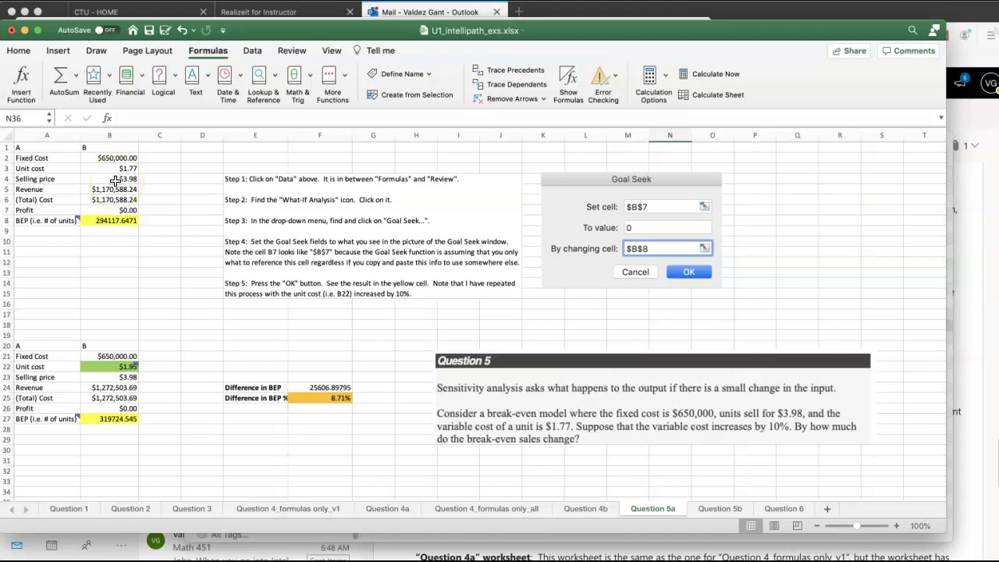
click(719, 508)
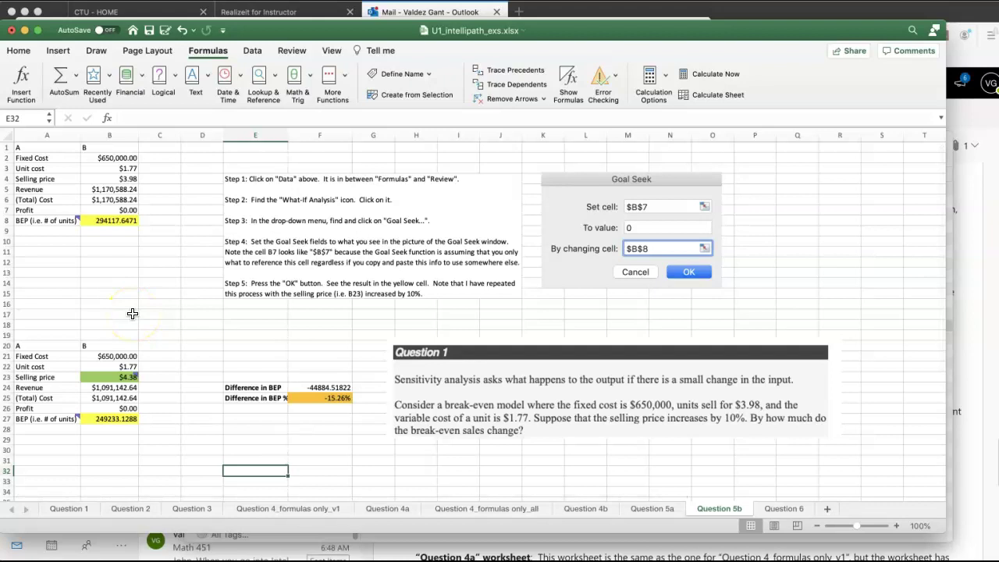
click(784, 508)
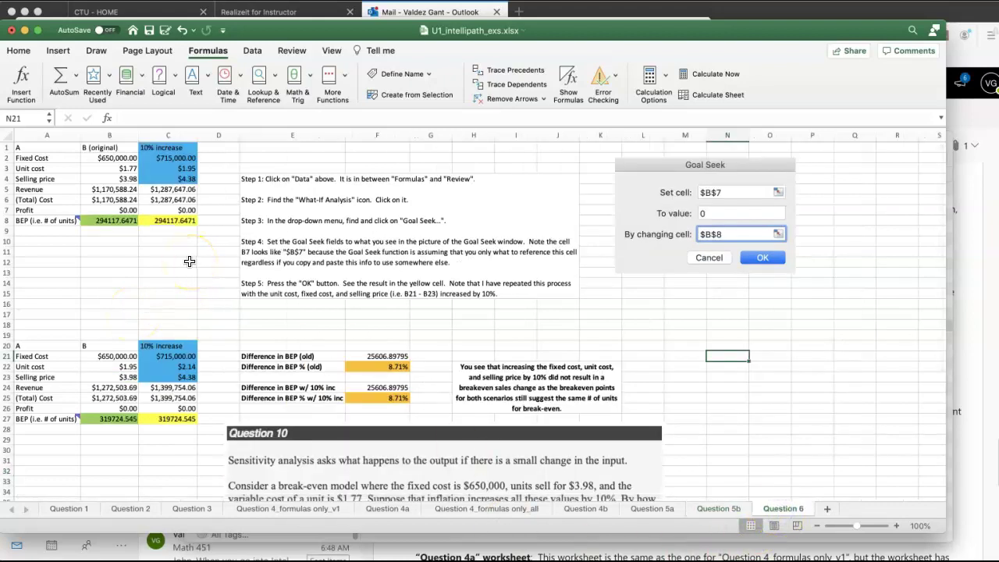
scroll(412, 287, down, 4)
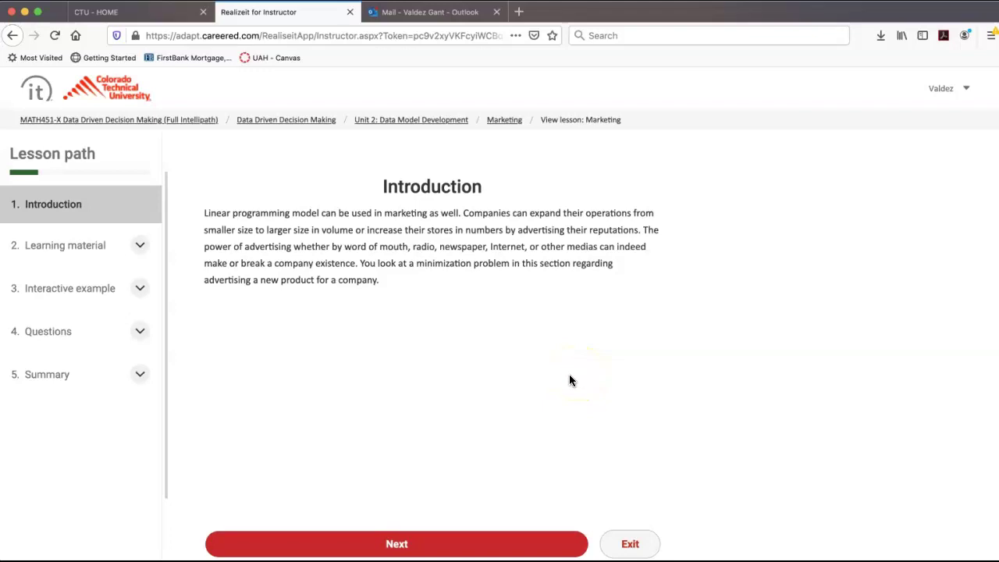
Step: Advance the Realizeit Unit 2 Marketing lesson to its learning materials and read the advertising example, constraints and Figure 1 Solver model
click(408, 545)
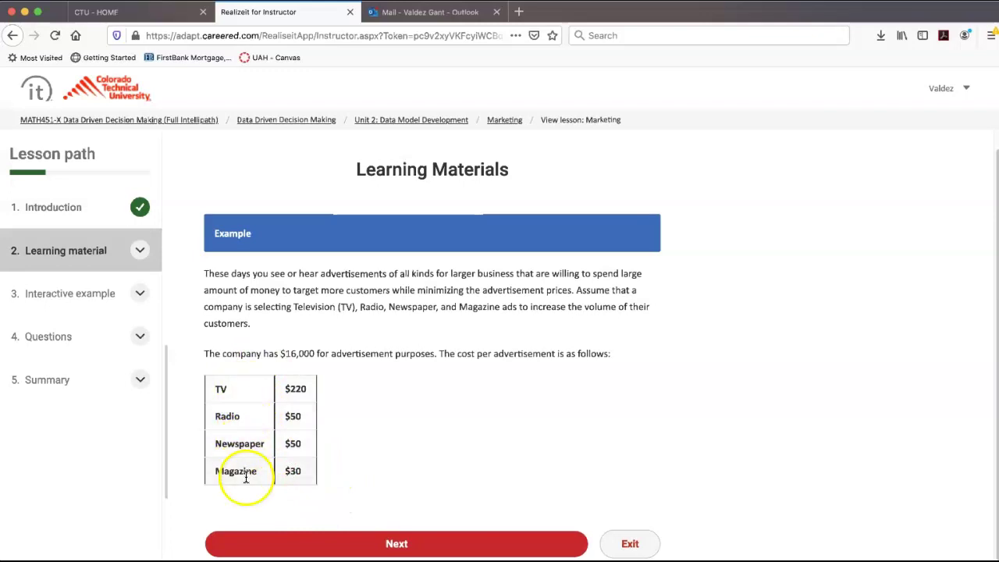
click(392, 543)
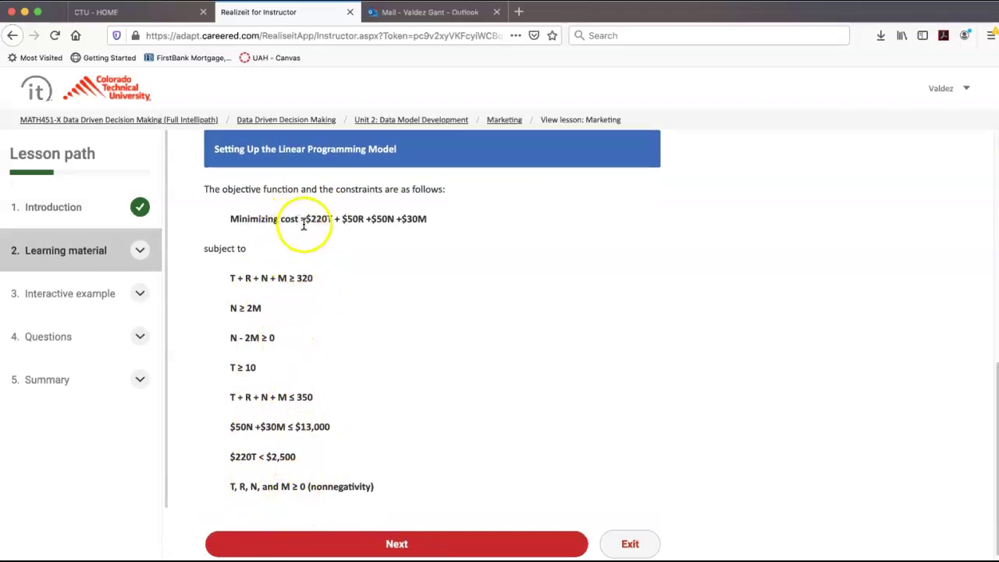
scroll(378, 541, down, 5)
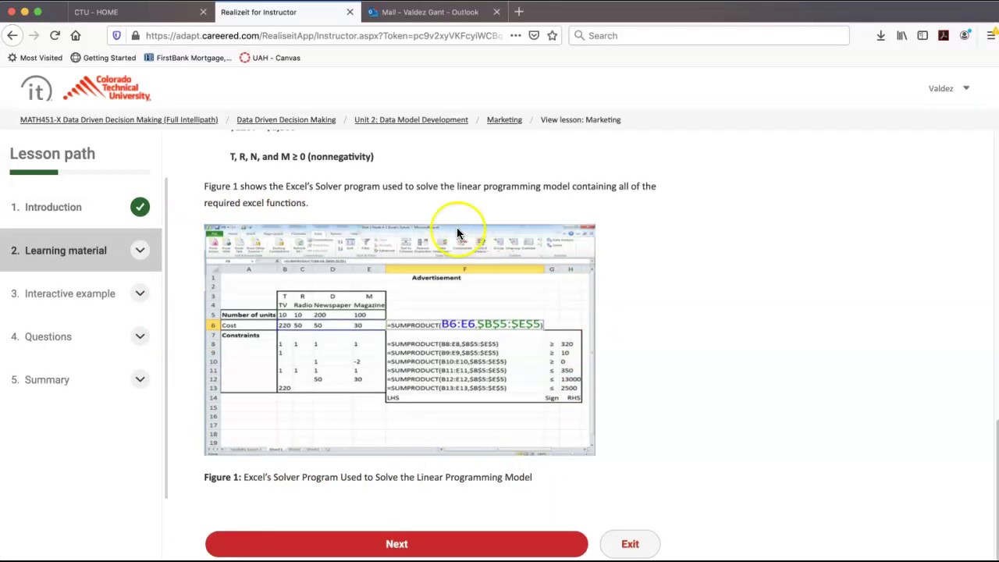
scroll(516, 265, up, 10)
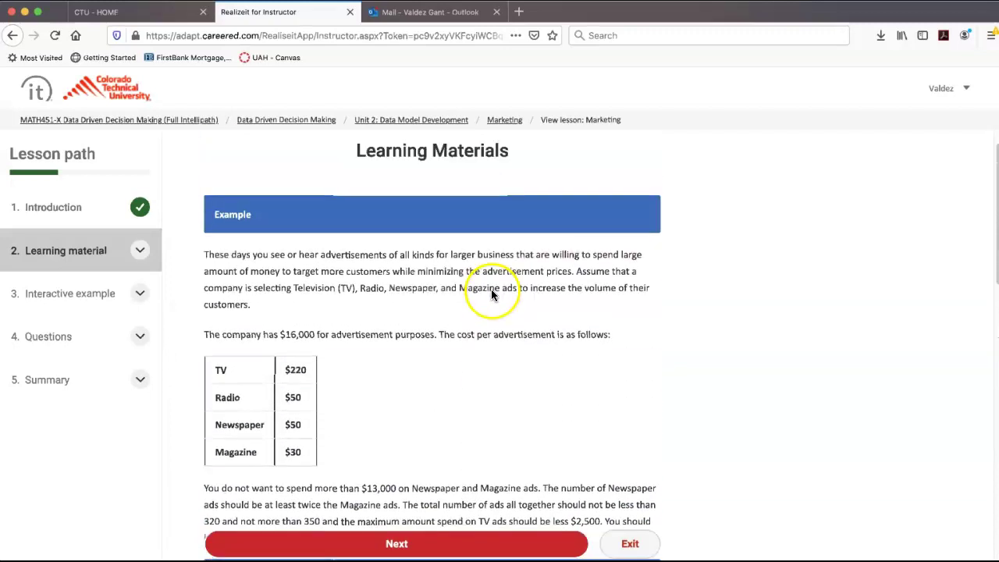
scroll(492, 306, down, 8)
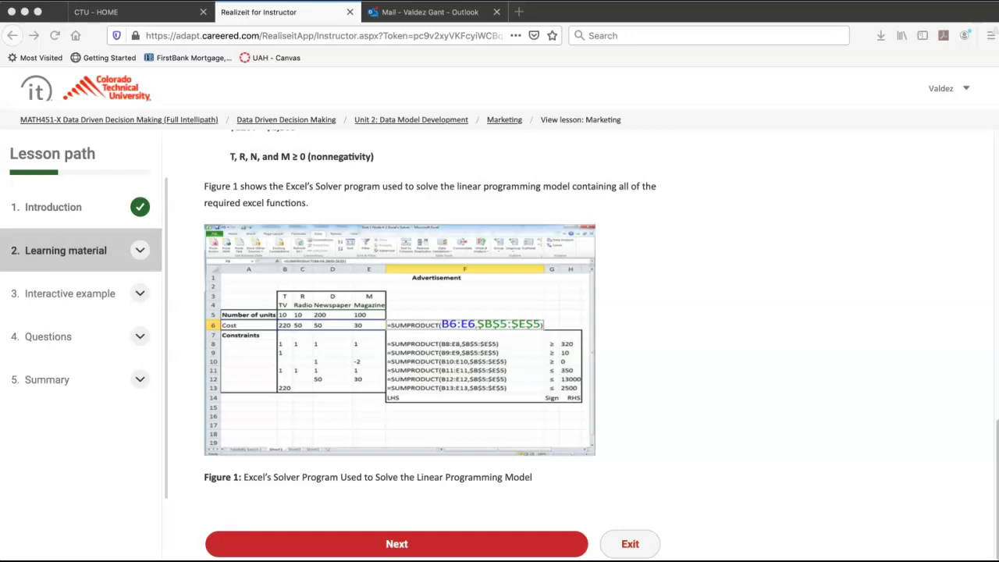
Step: Switch to Outlook, return to the beginning of the popped-out Unit 2 Learning Materials and Resources email, and close its window
click(769, 56)
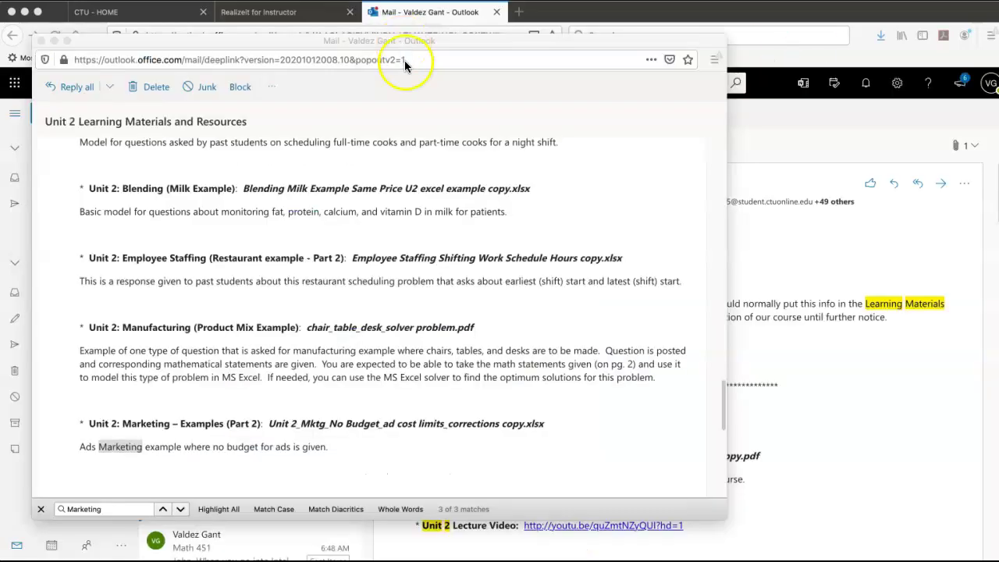
scroll(690, 335, up, 1)
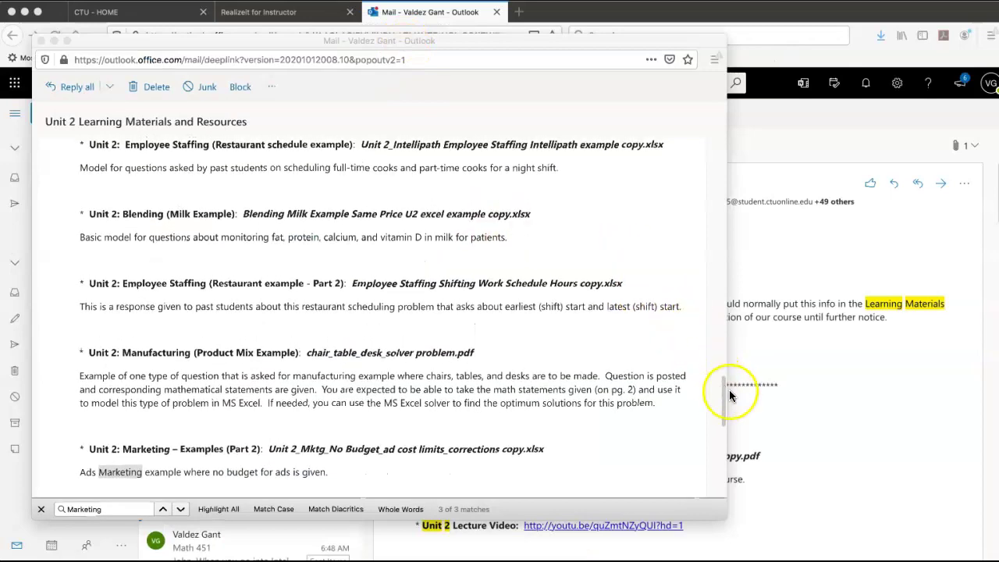
click(724, 385)
drag(721, 390, 736, 130)
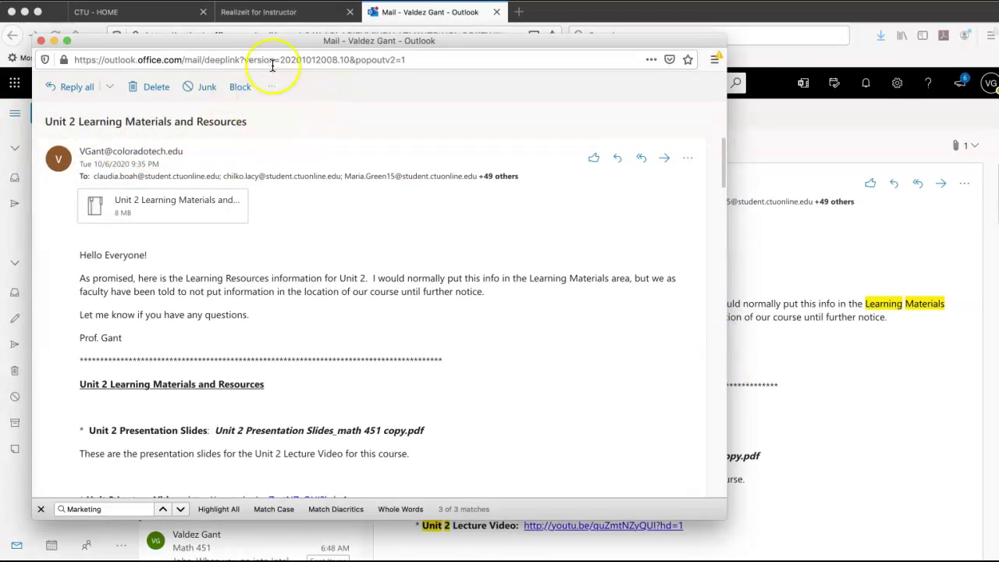
drag(251, 38, 398, 53)
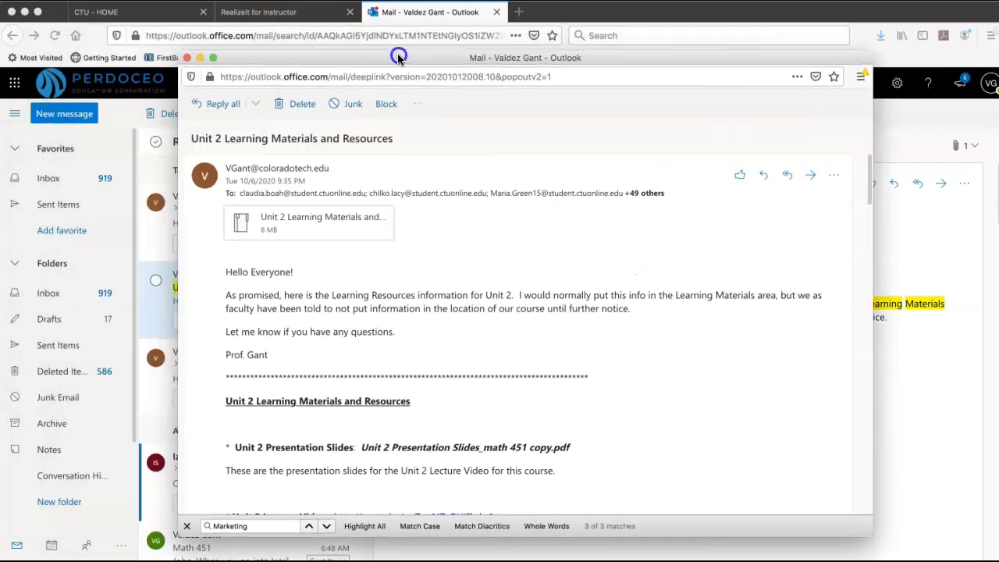
click(187, 58)
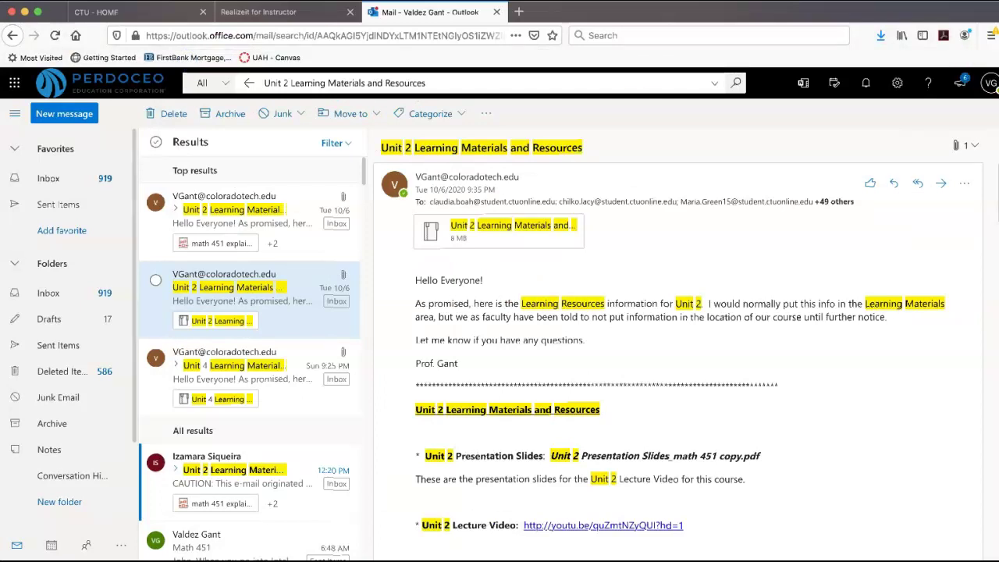
Step: Open unit 2 mktg probs examples with responses copy.xlsx from the Unit 2 Learning Materials and Resources folder and close the folder window
click(536, 229)
drag(536, 229, 252, 78)
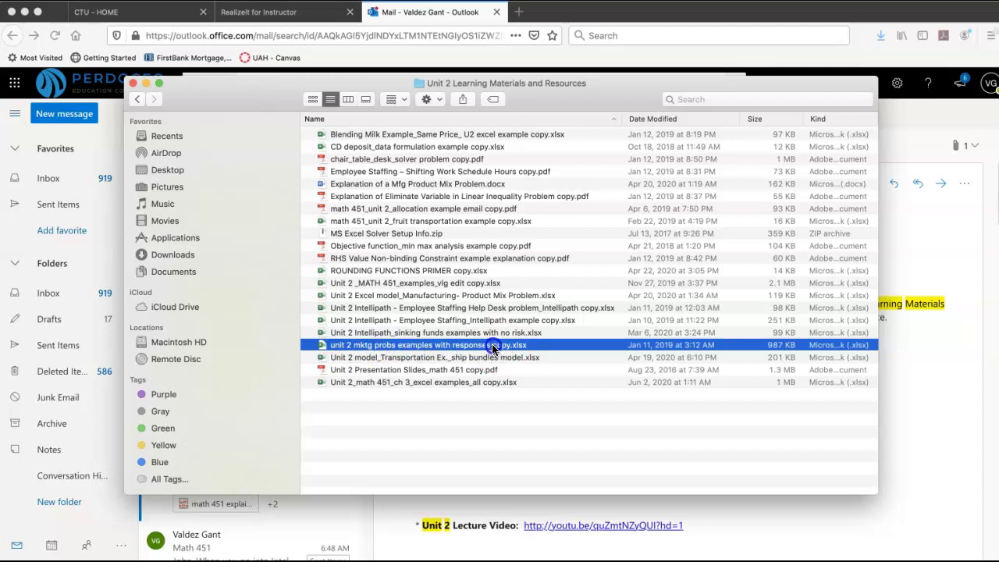
click(353, 347)
double_click(353, 347)
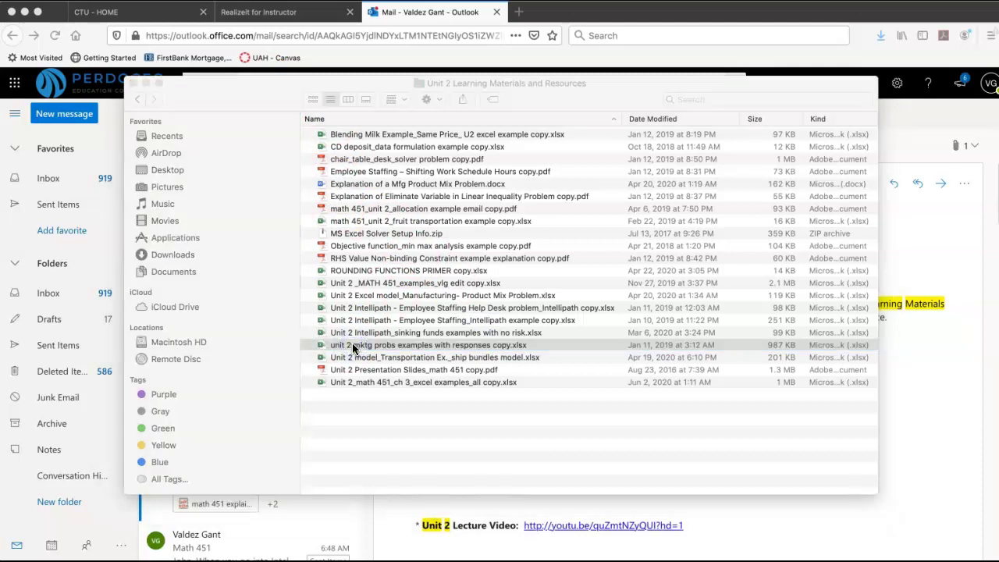
drag(203, 93, 375, 94)
key(super+w)
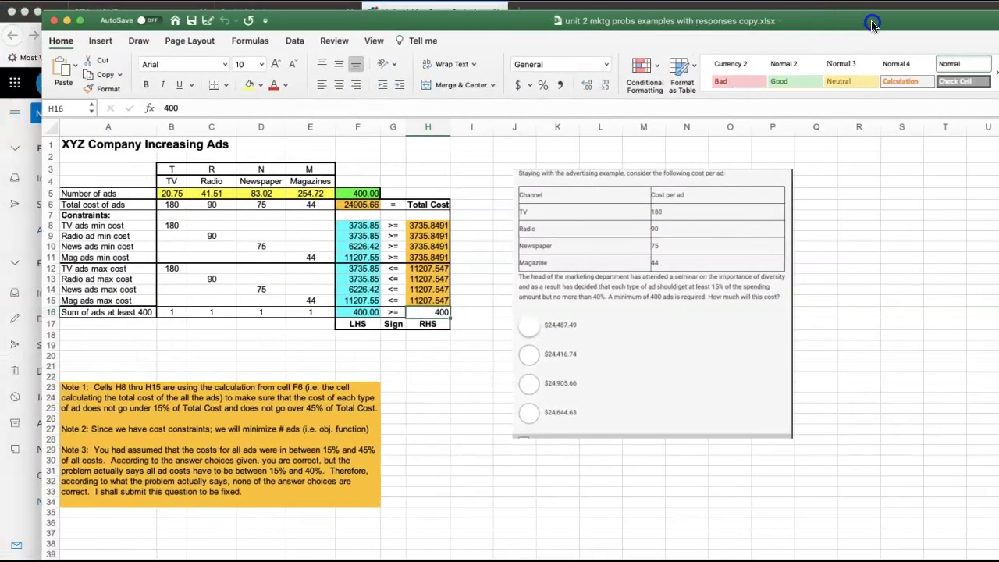
Step: Fit the marketing workbook's window on the screen and show its first worksheet, Mktg Ex. Orig. Queried Question
drag(873, 25, 500, 53)
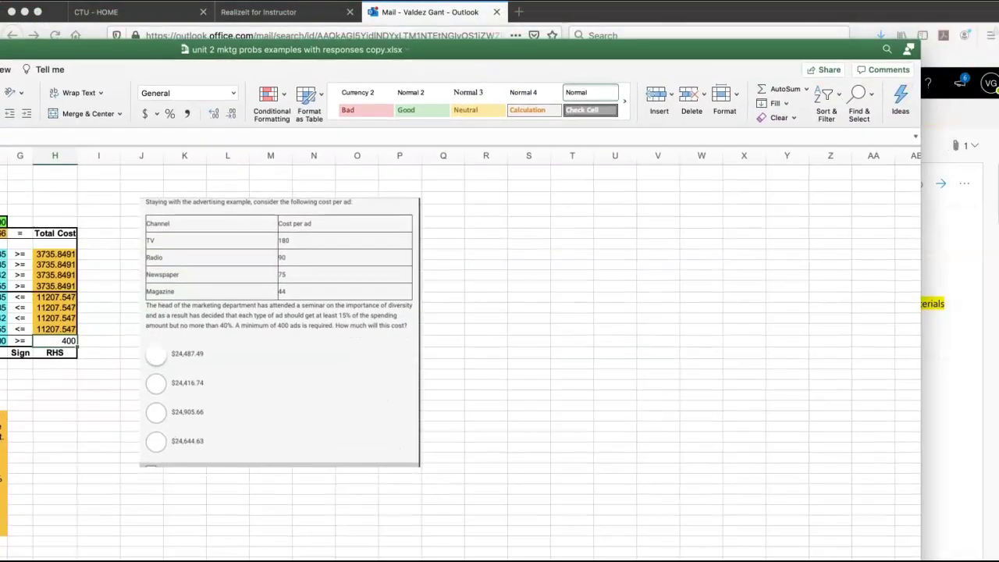
drag(915, 37, 680, 171)
double_click(681, 181)
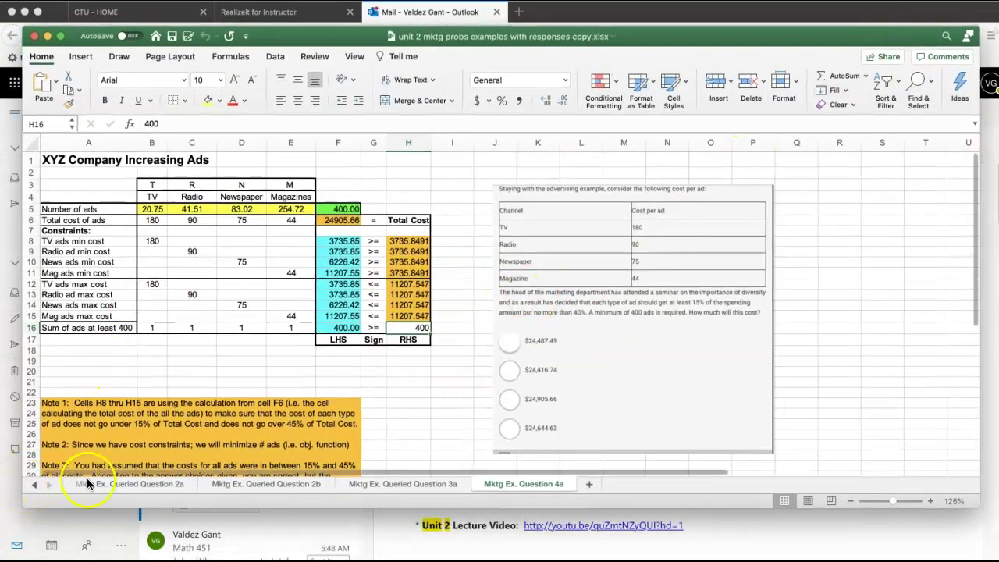
click(34, 484)
click(86, 485)
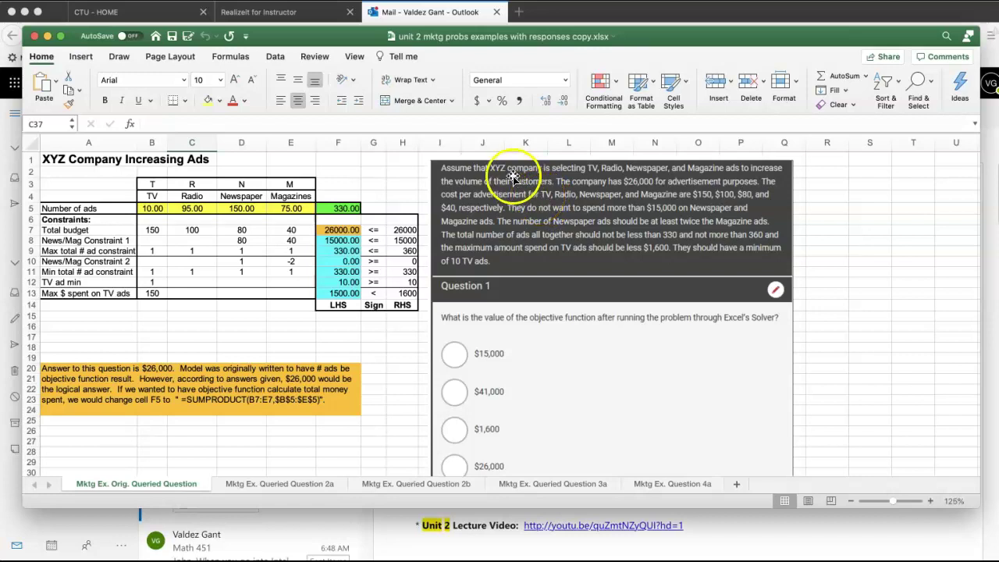
Step: View the Queried Question 2a, 2b and 3a worksheets in order, then inspect the model and notes on Mktg Ex. Question 4a
drag(320, 36, 347, 39)
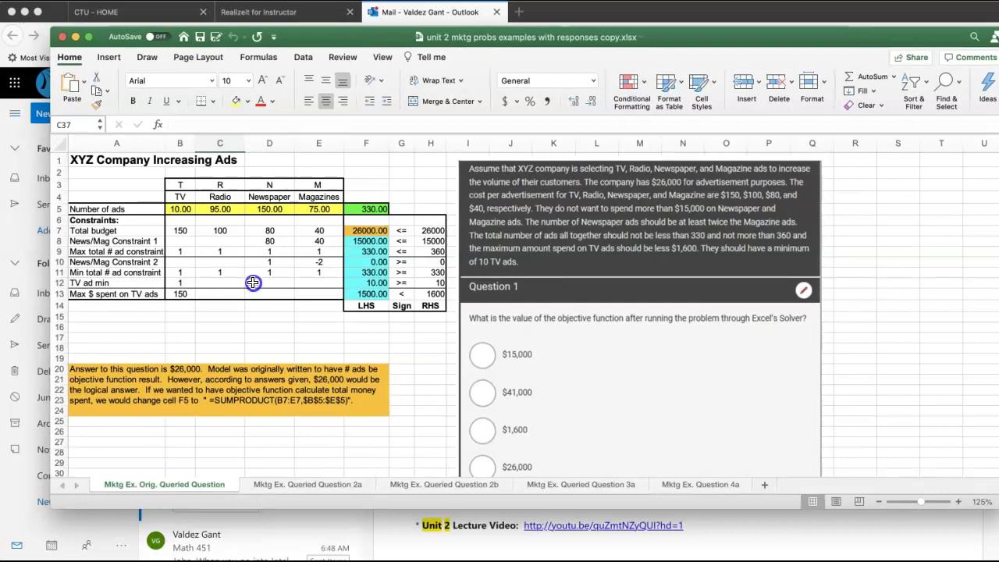
click(320, 483)
click(428, 488)
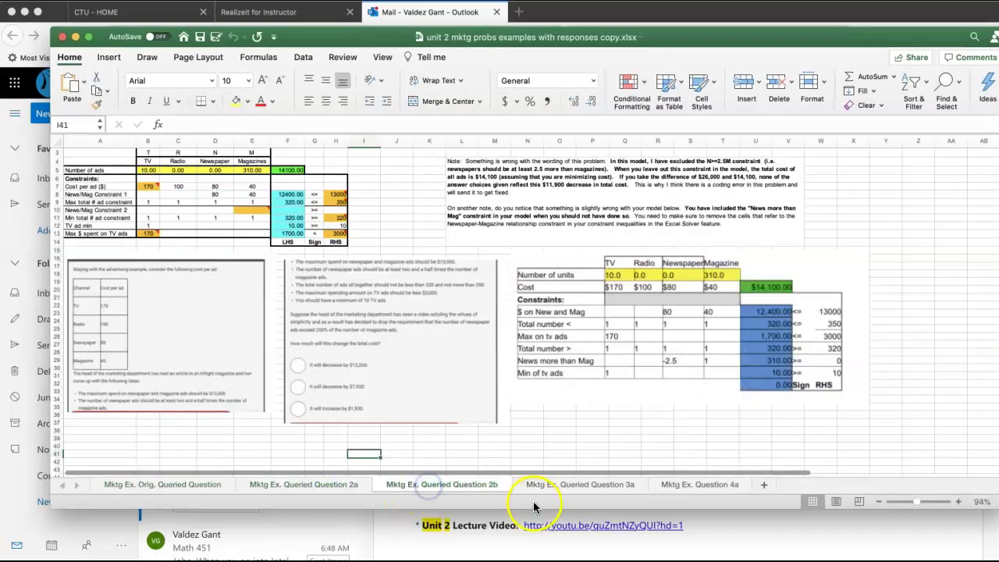
click(558, 487)
click(687, 489)
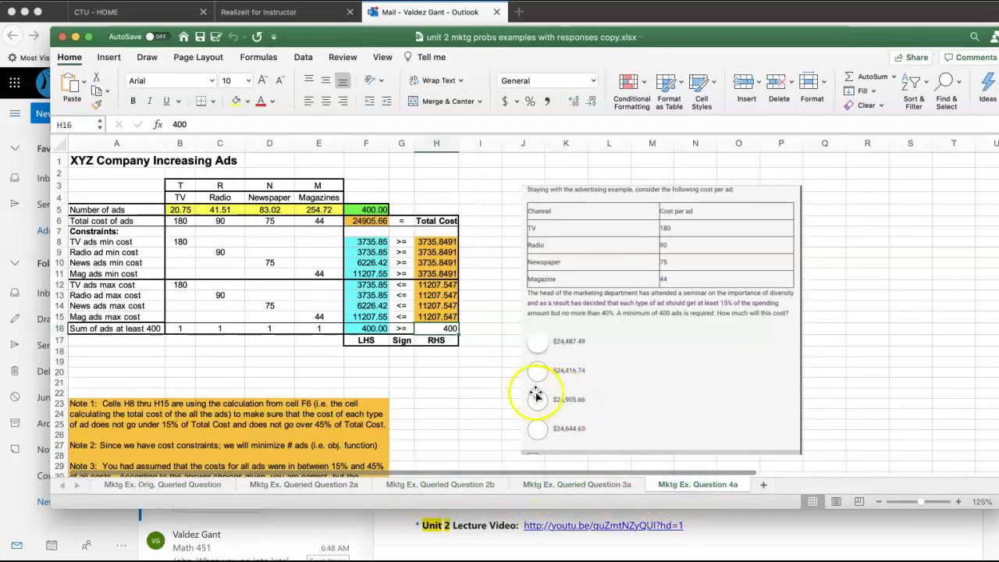
scroll(386, 374, down, 3)
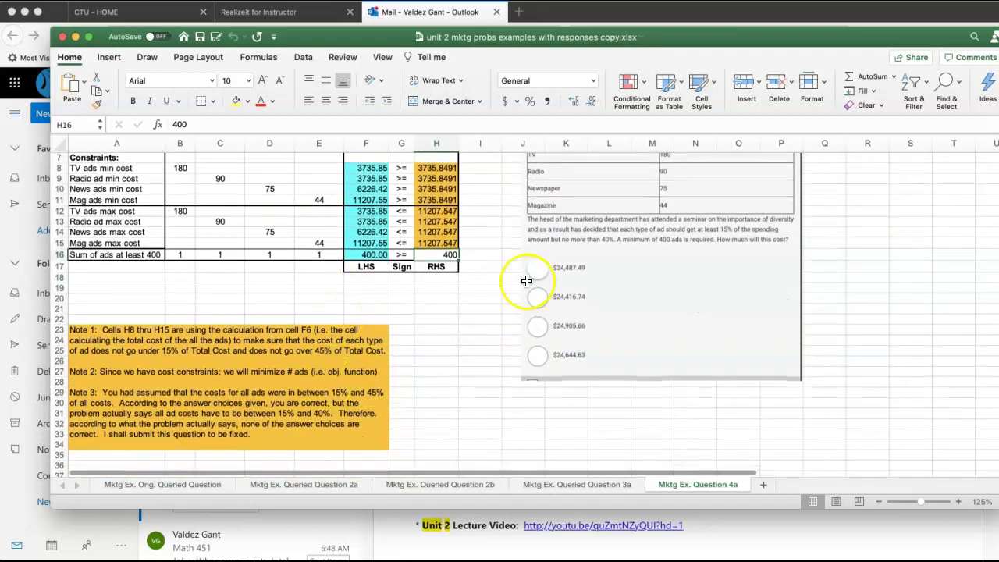
scroll(530, 283, up, 3)
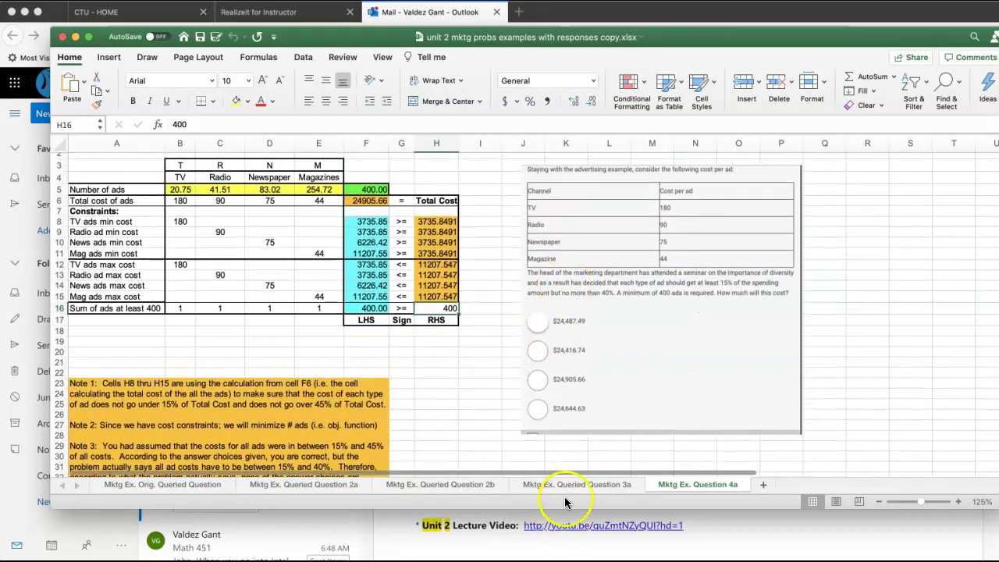
Step: Examine the math statements on Queried Question 3a, then review the 2b and 2a worksheets and return to Mktg Ex. Orig. Queried Question
click(568, 484)
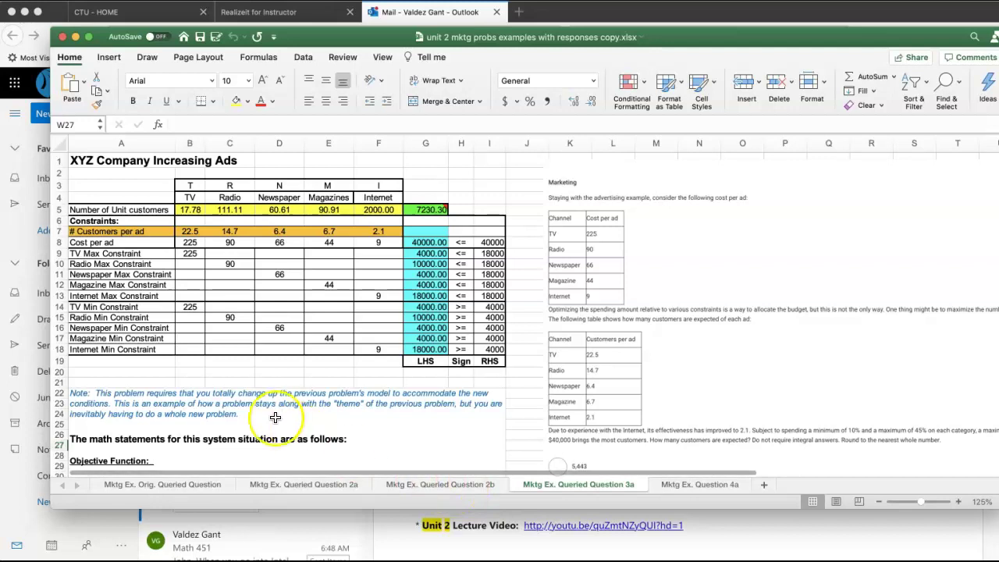
scroll(430, 466, down, 6)
scroll(282, 413, down, 7)
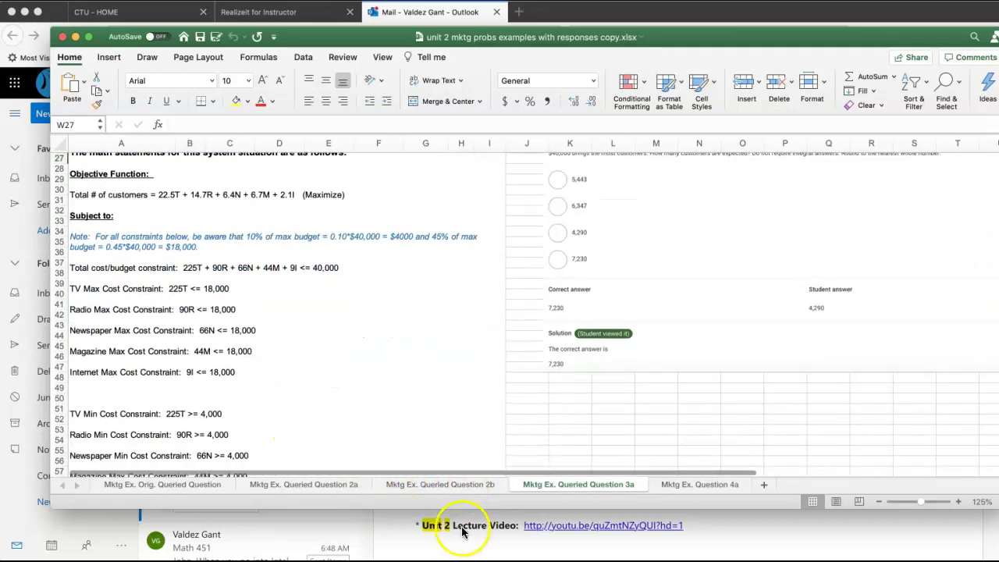
click(451, 484)
scroll(320, 409, up, 2)
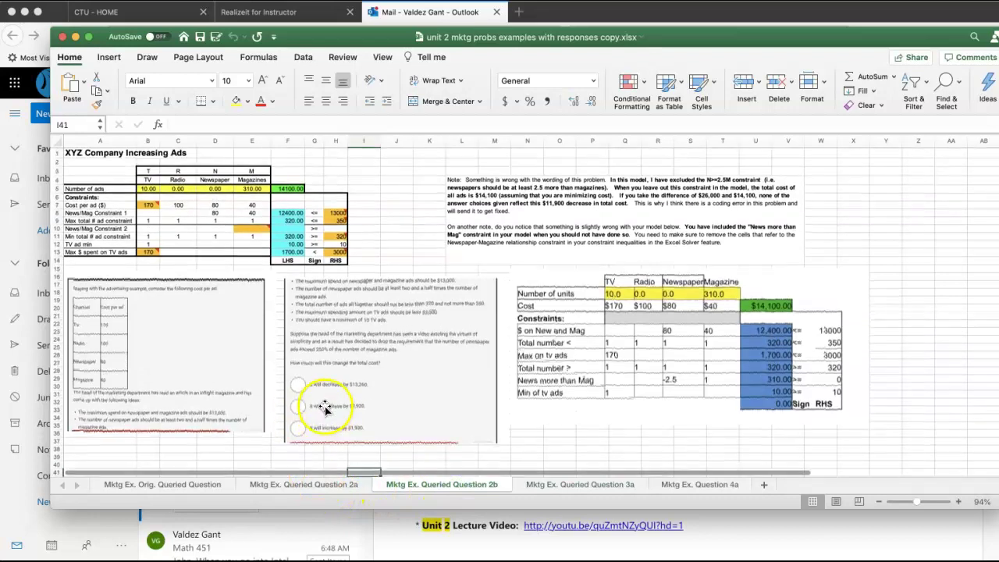
click(307, 484)
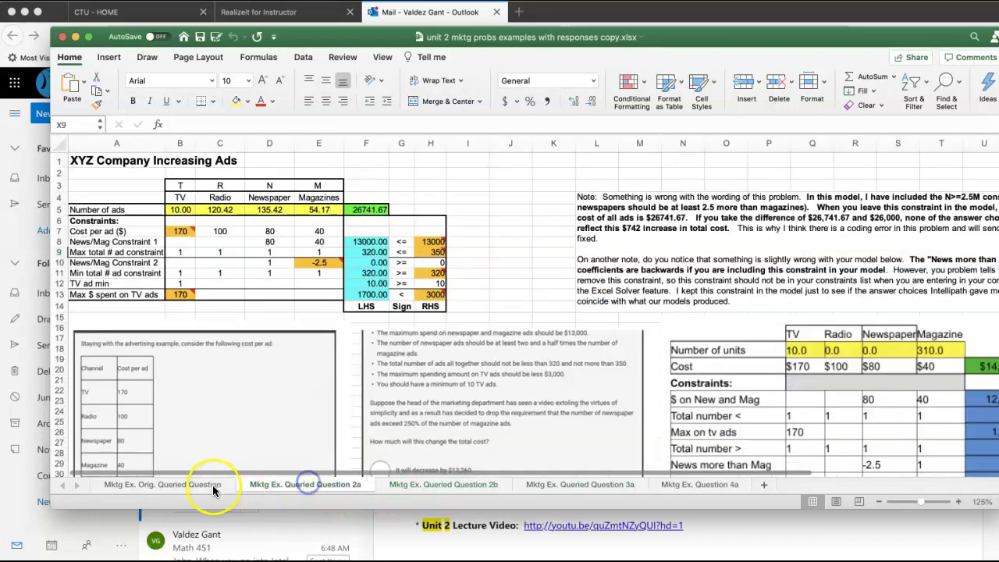
click(195, 484)
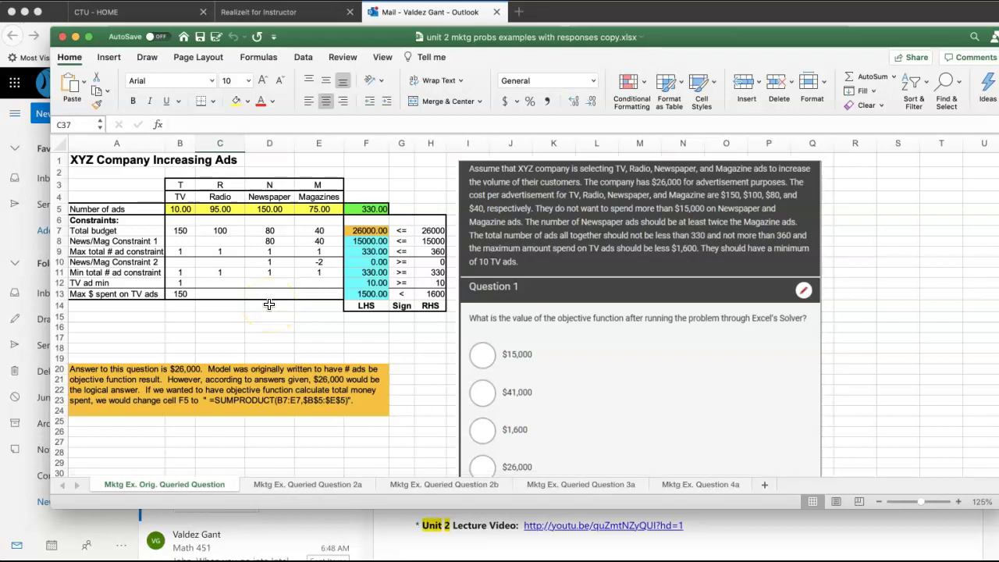
Step: Compare the Realizeit lesson's Figure 1 Solver model with the Mktg Ex. Orig. Queried Question worksheet, then move the workbook out of view
drag(411, 36, 998, 74)
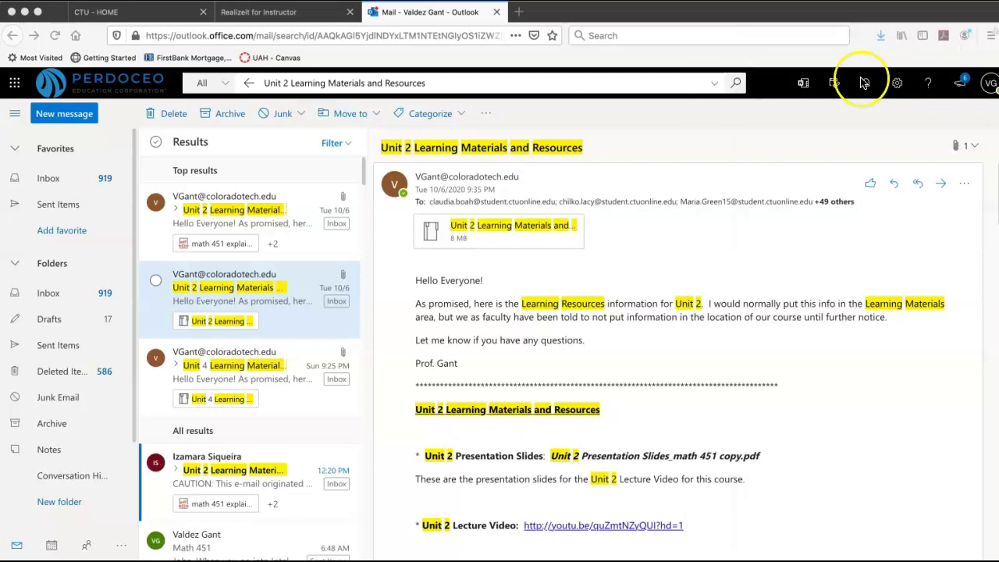
click(263, 12)
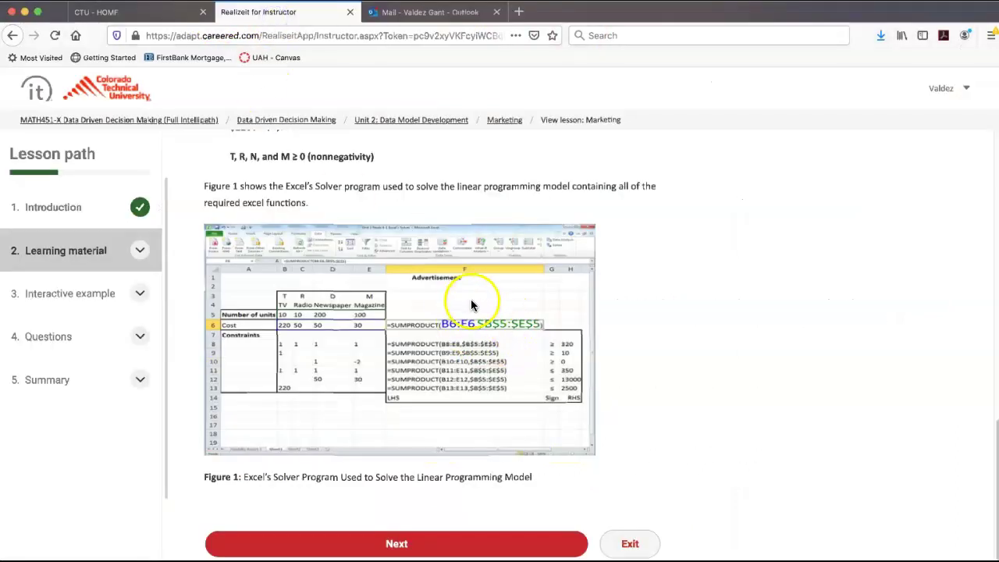
scroll(390, 331, up, 1)
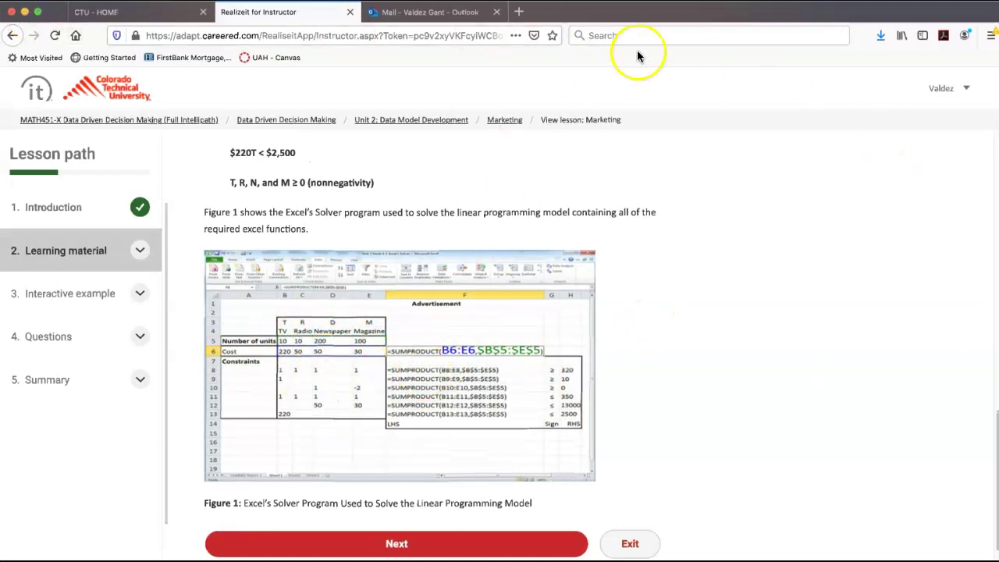
key(super+Tab)
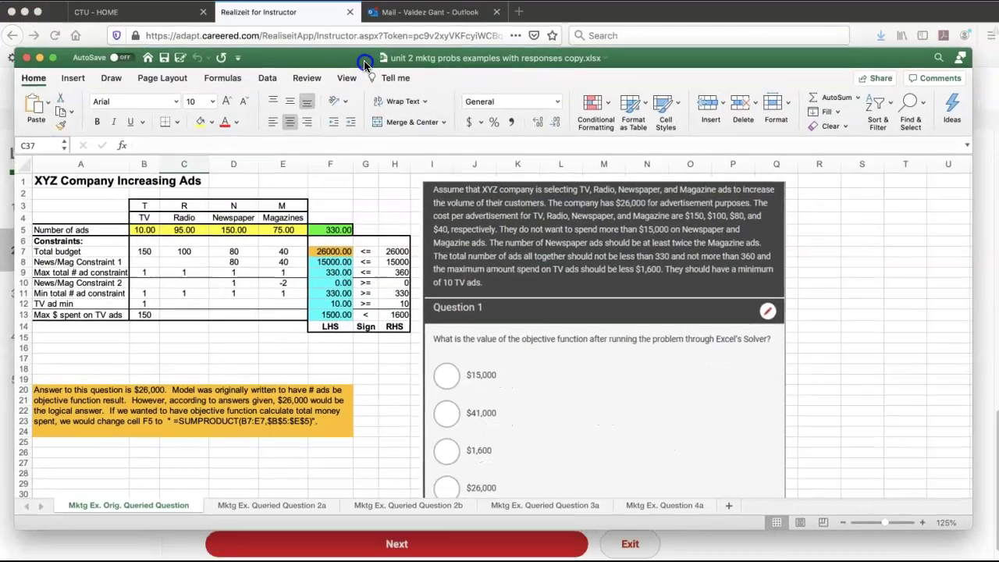
drag(364, 63, 998, 63)
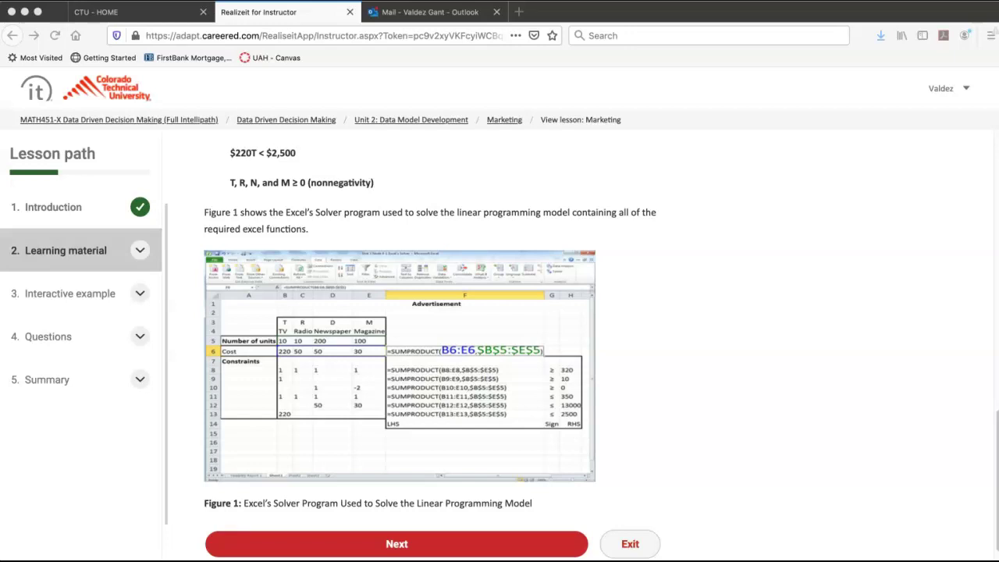
Step: Return to the Unit 2 Learning Materials and Resources email in Outlook and locate the Unit 2 Lecture Video link
click(402, 14)
scroll(585, 335, down, 2)
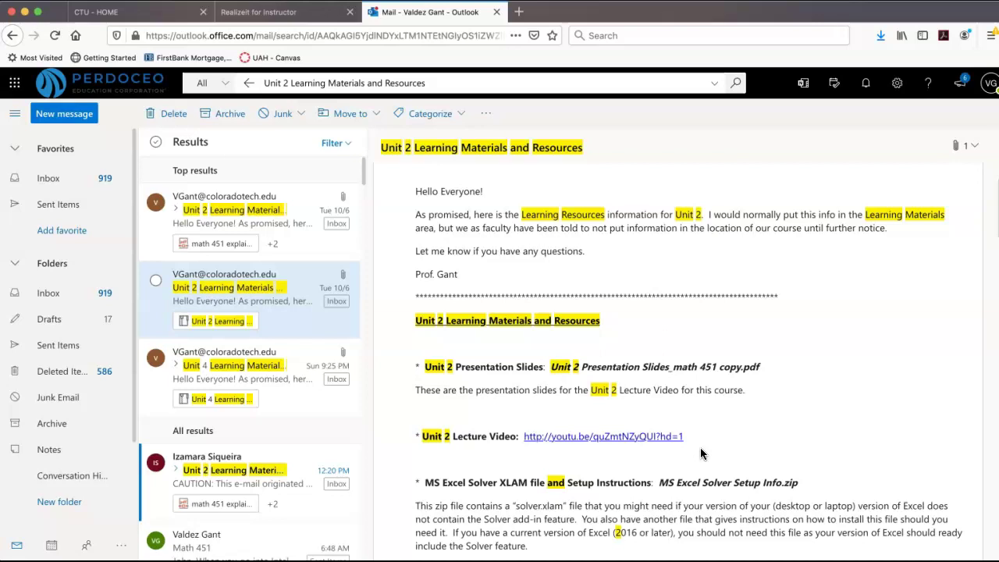
click(602, 442)
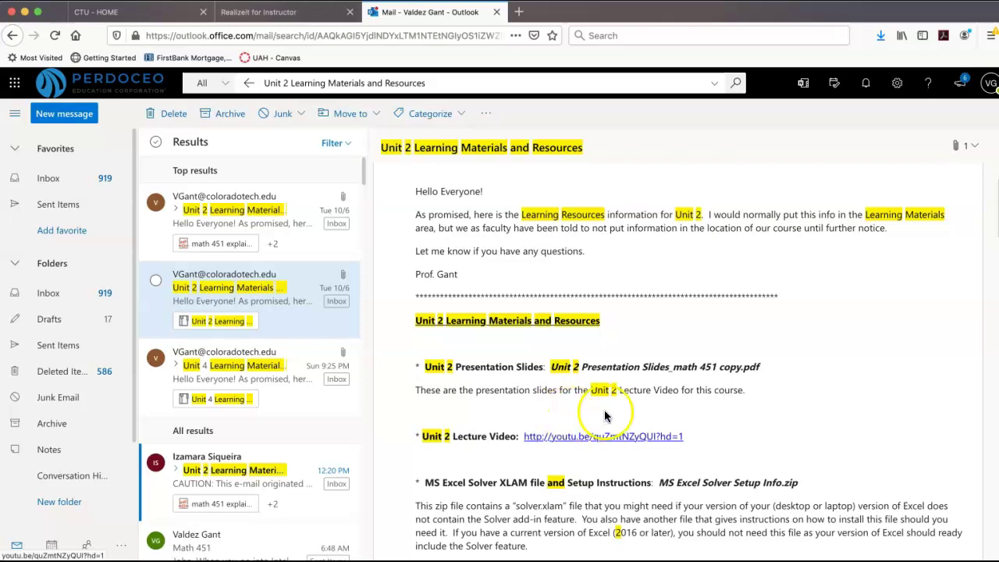